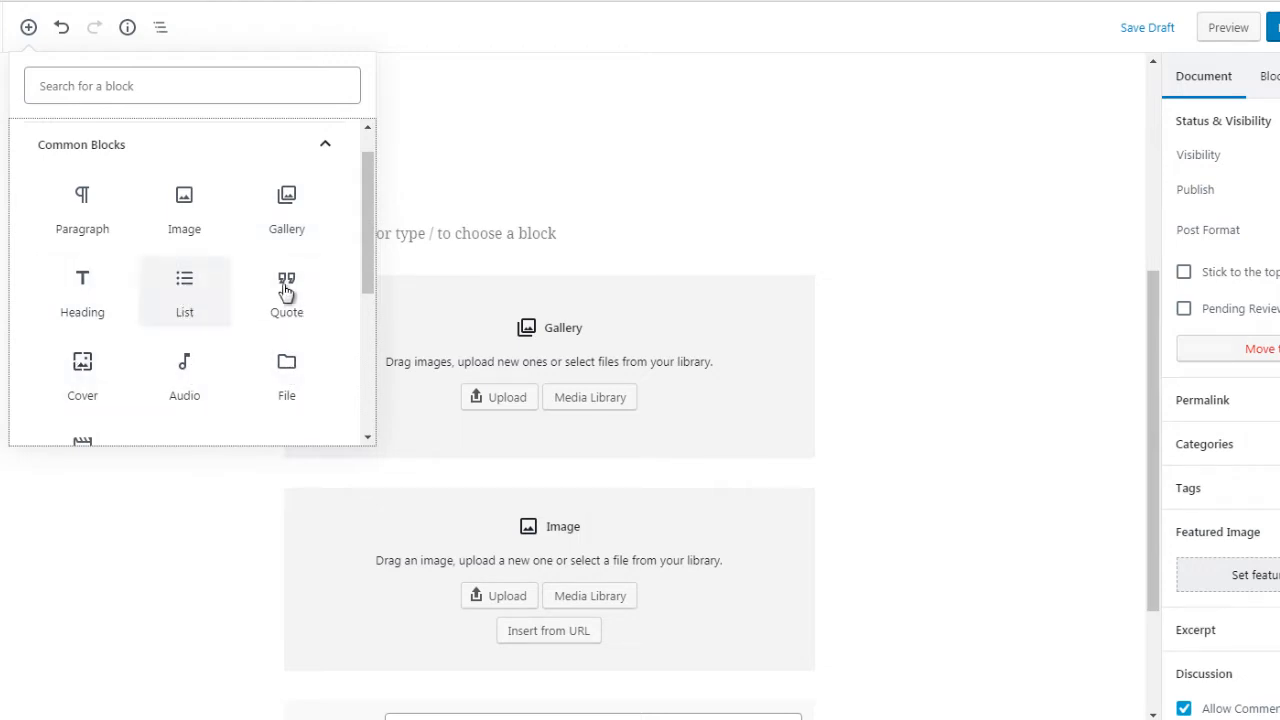
# - Insert a paragraph block between the numbered bullet list and the gallery block
pyautogui.moveTo(367, 272)
pyautogui.mouseDown()
pyautogui.moveTo(368, 300)
pyautogui.moveTo(365, 266)
pyautogui.mouseUp()
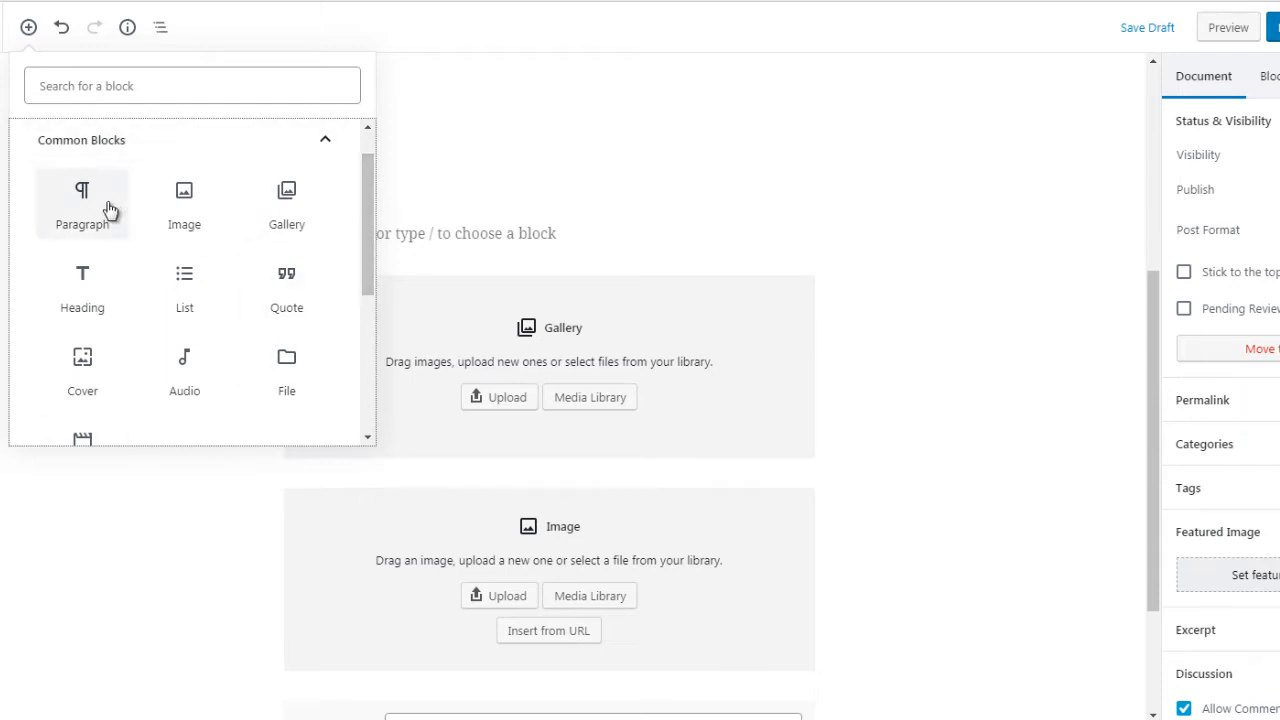
pyautogui.click(464, 246)
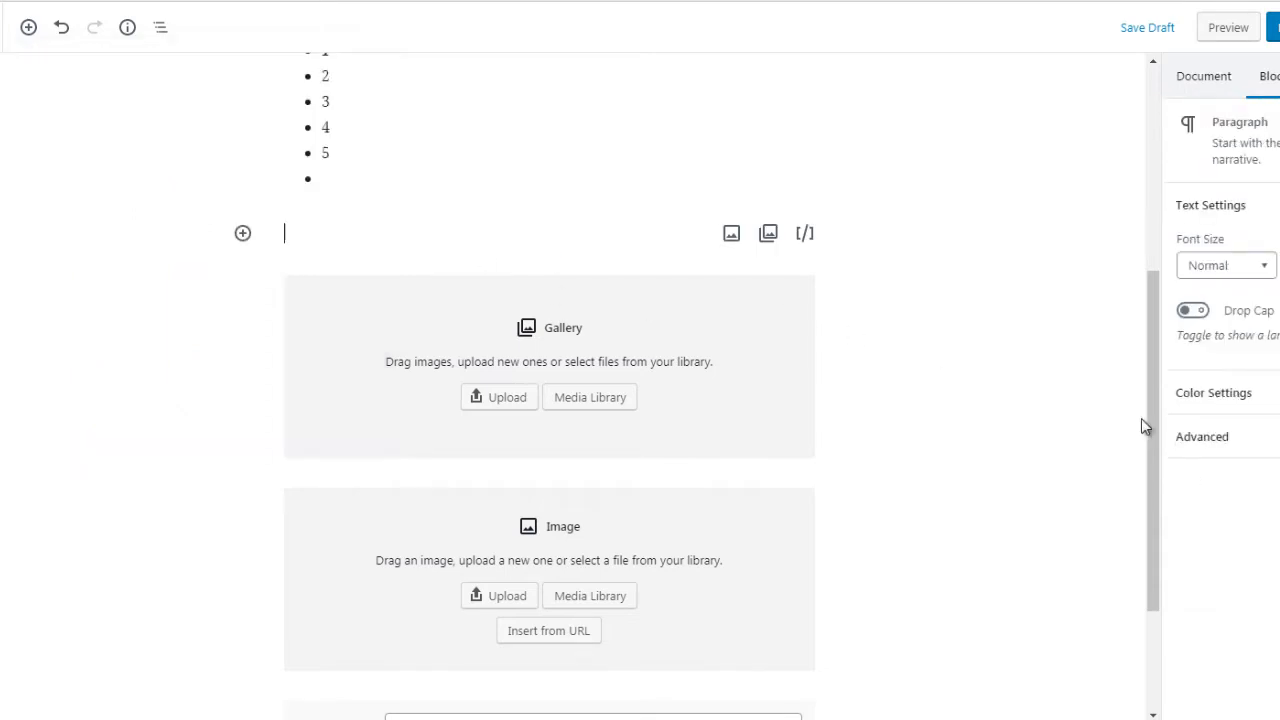
pyautogui.moveTo(1151, 440); pyautogui.dragTo(1147, 514)
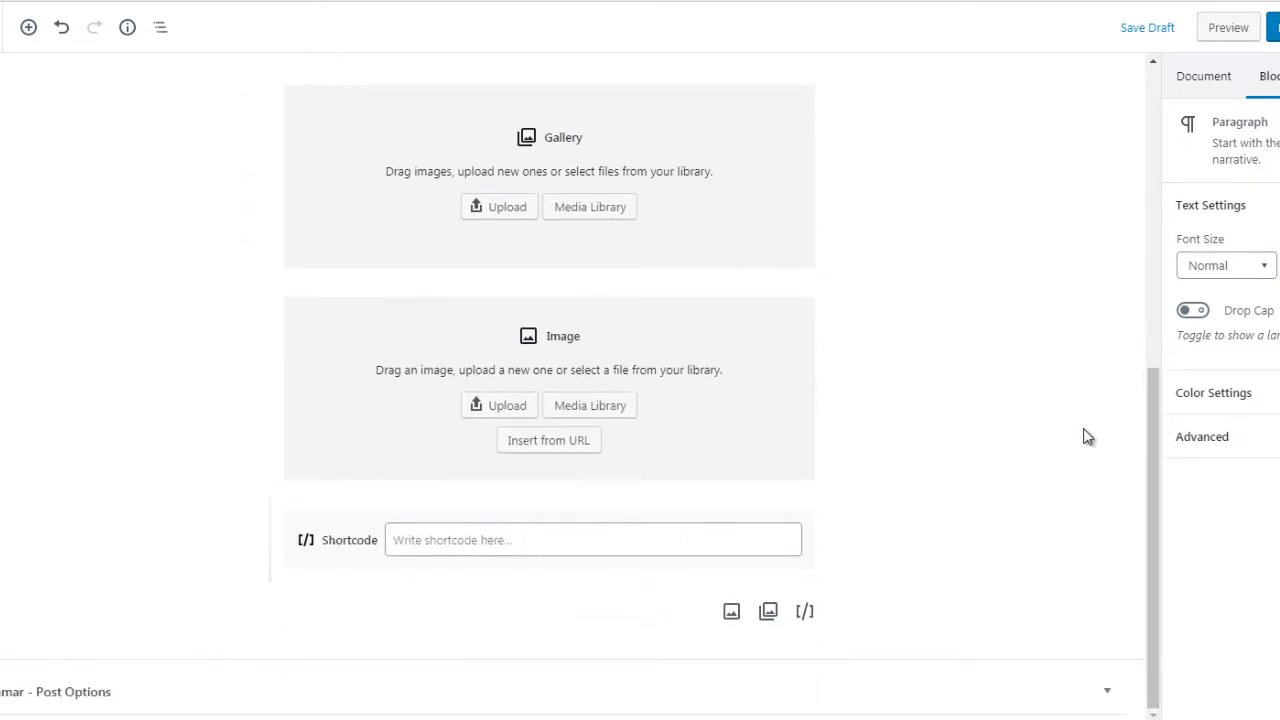
pyautogui.moveTo(1151, 426); pyautogui.dragTo(1148, 372)
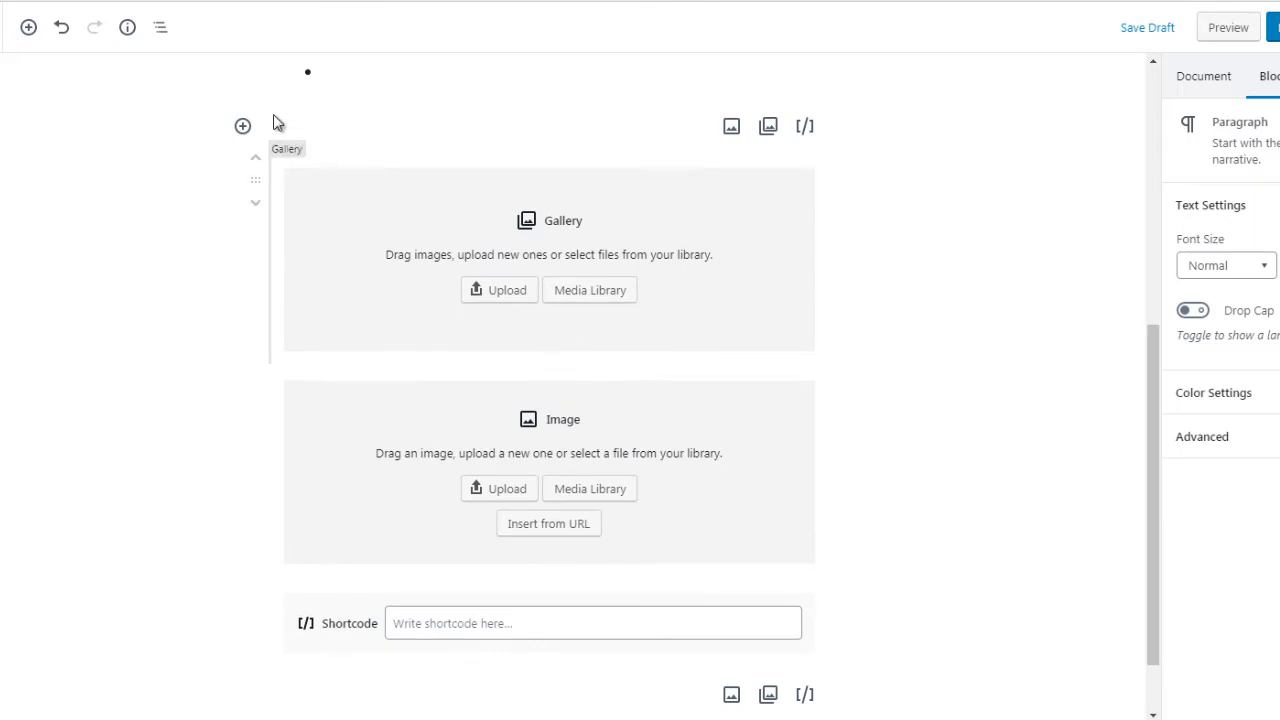
pyautogui.click(242, 127)
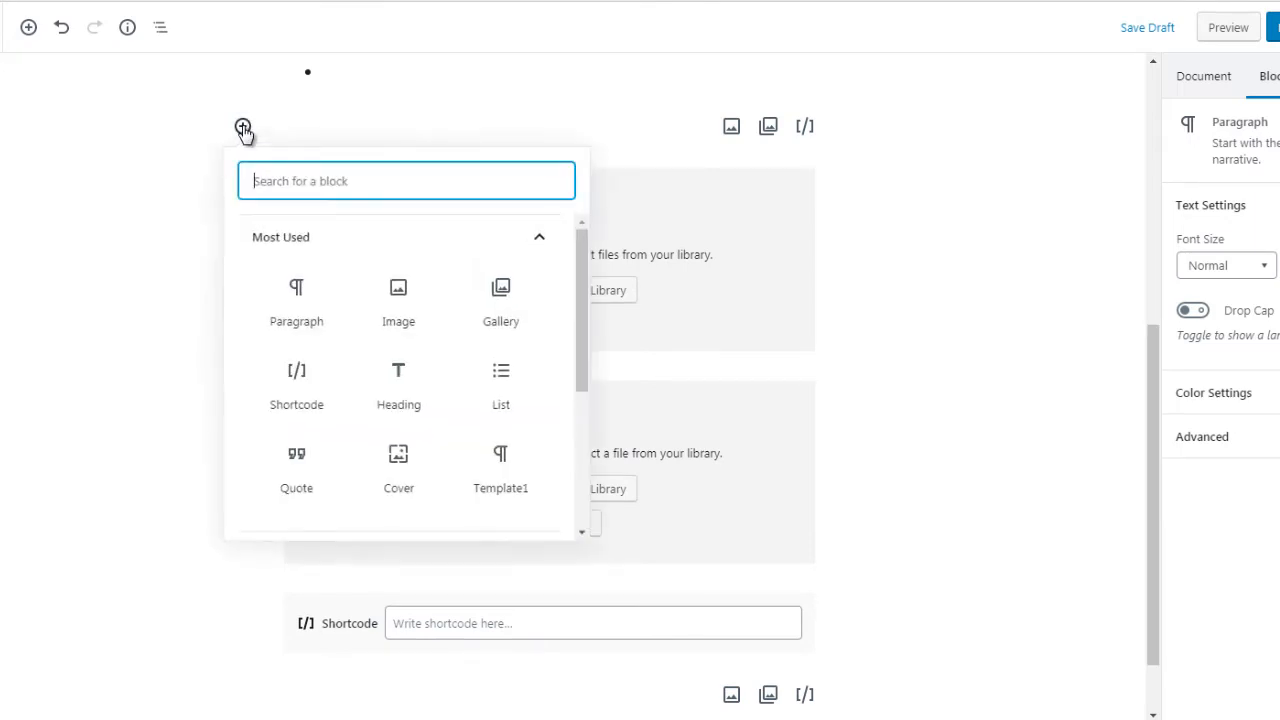
pyautogui.click(294, 314)
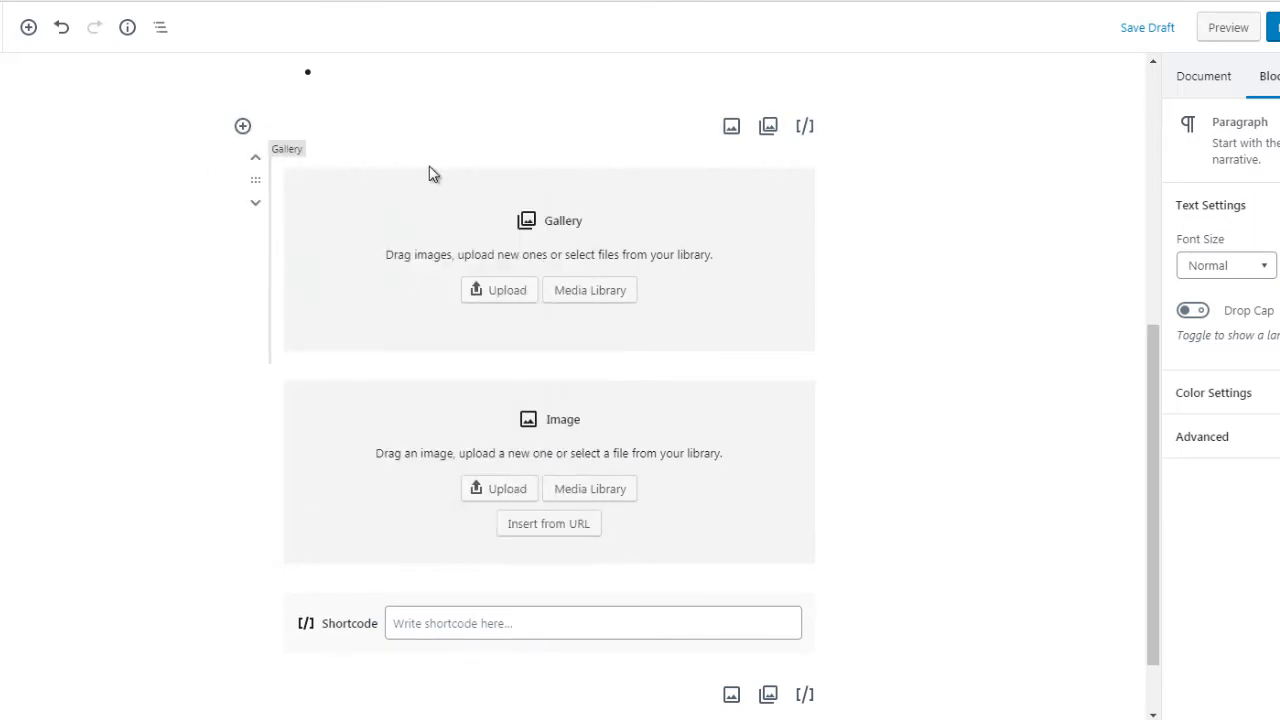
# - Enter "this is a test" in the new paragraph and copy the text to repeat it over several lines
pyautogui.write('this is a')
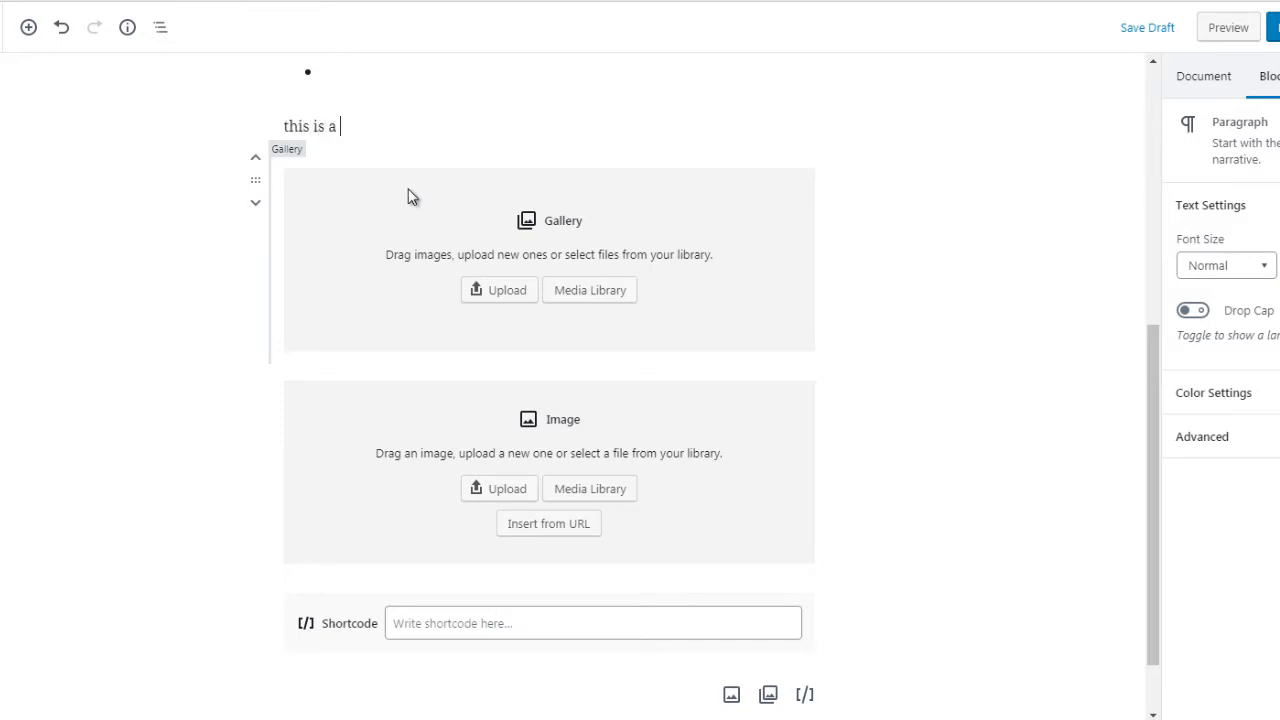
pyautogui.write(' test')
pyautogui.hotkey('ctrl', 'a')
pyautogui.hotkey('ctrl', 'c')
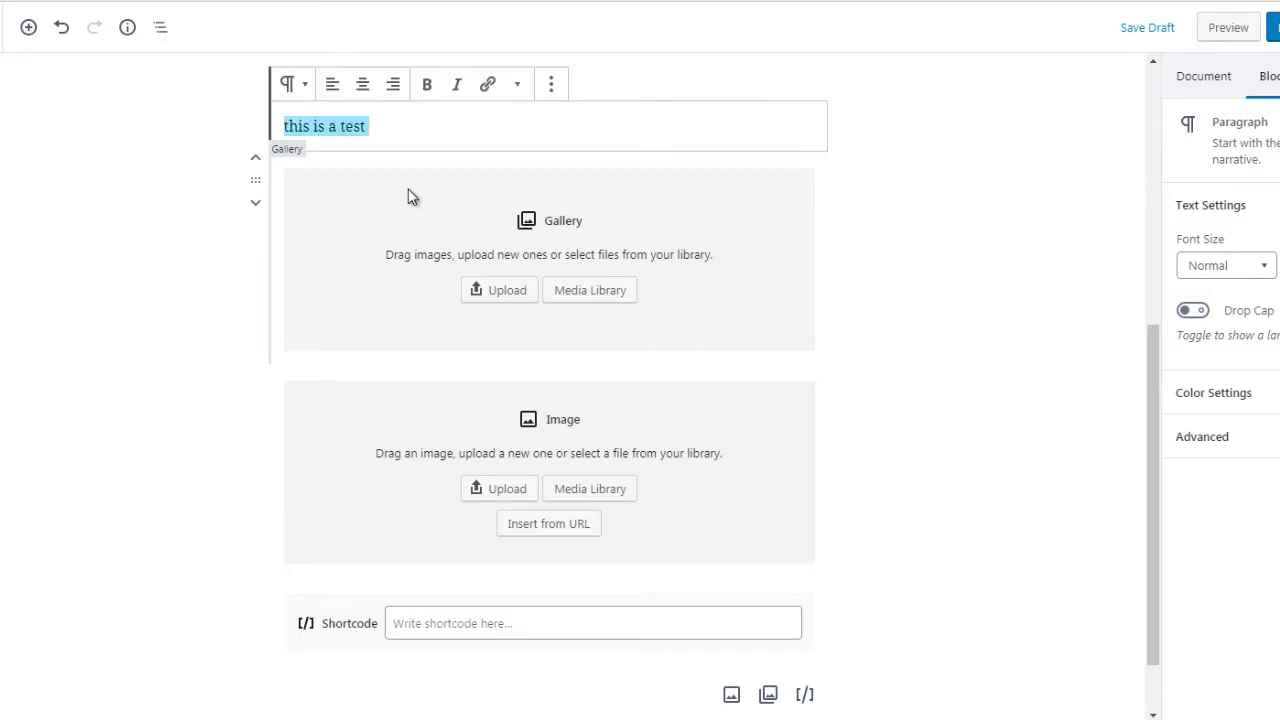
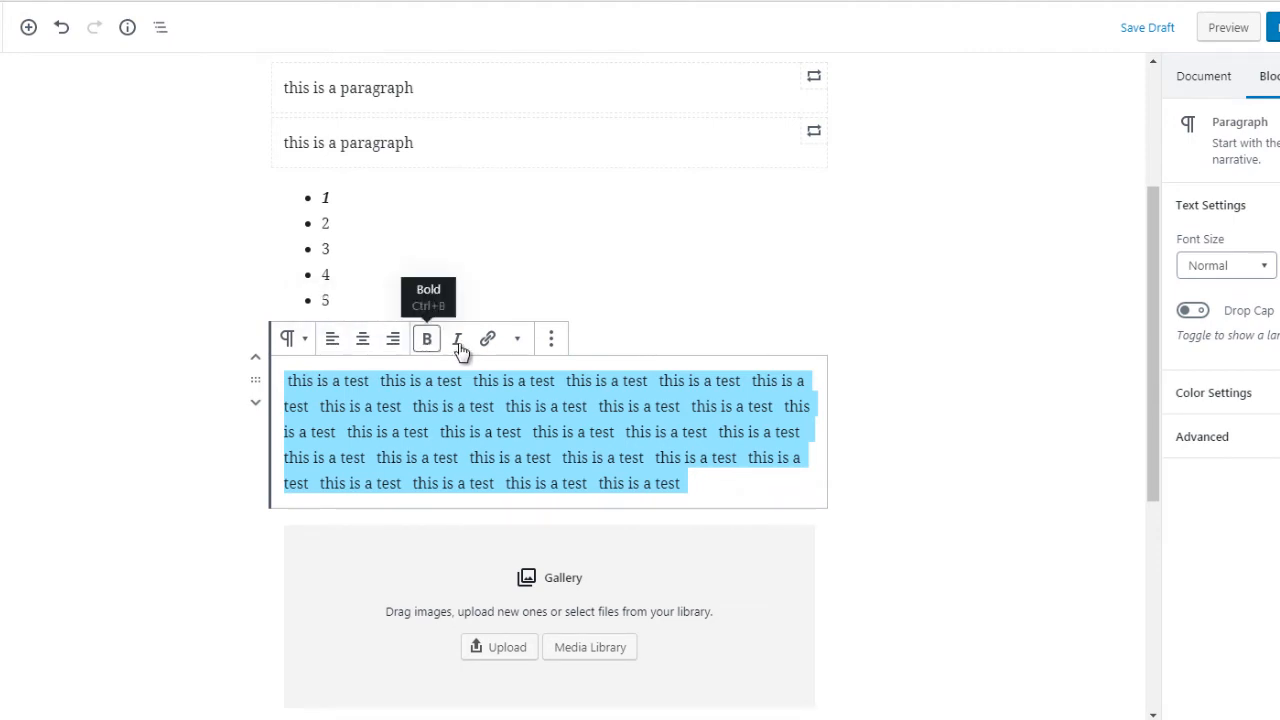
pyautogui.click(551, 340)
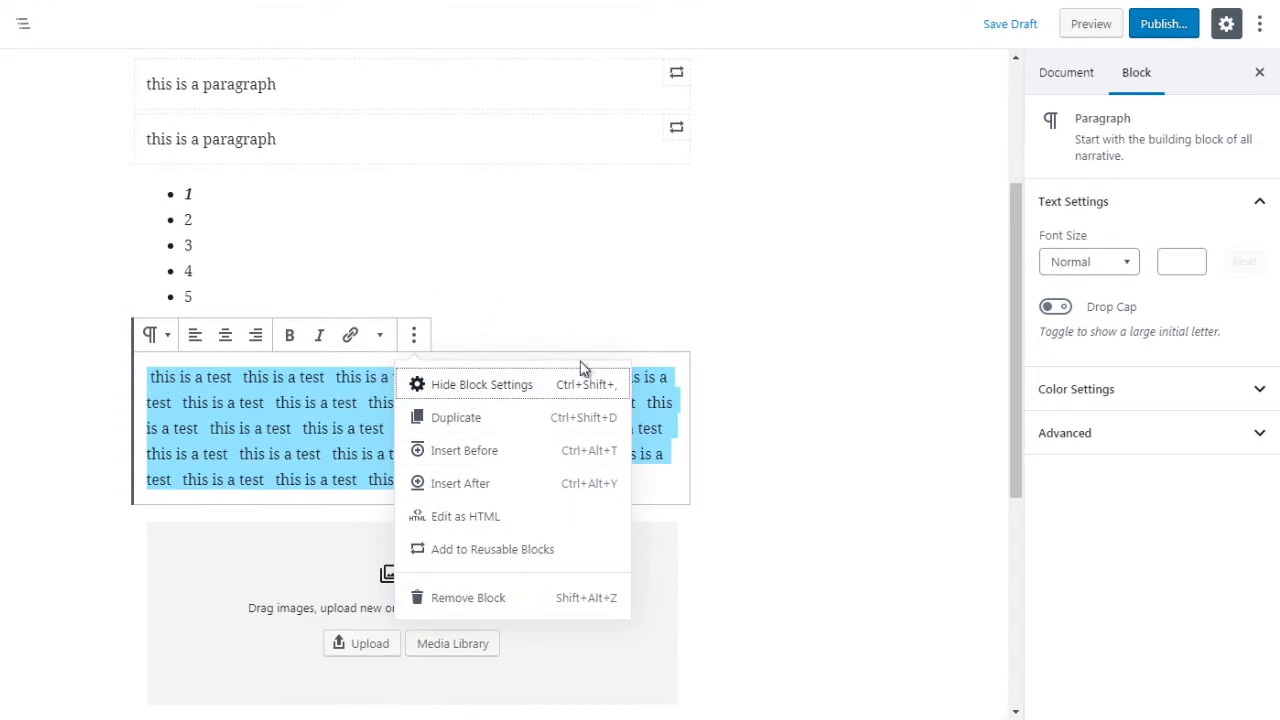
pyautogui.click(1073, 490)
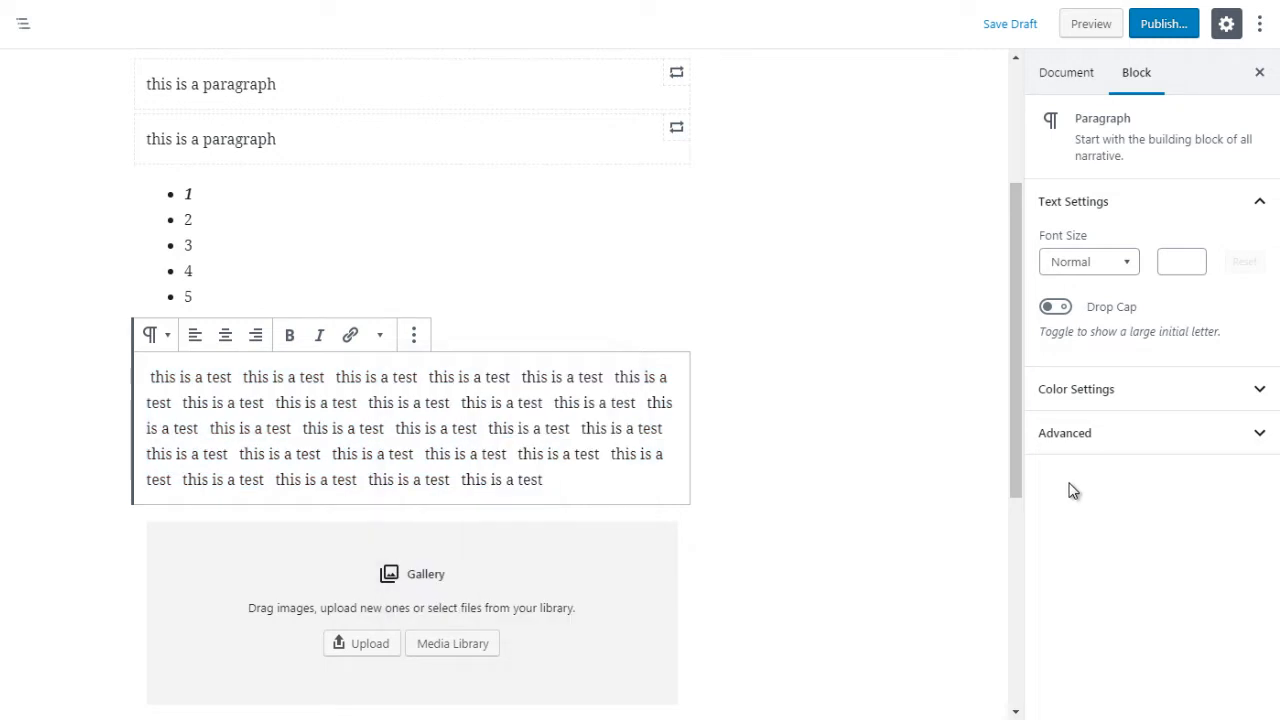
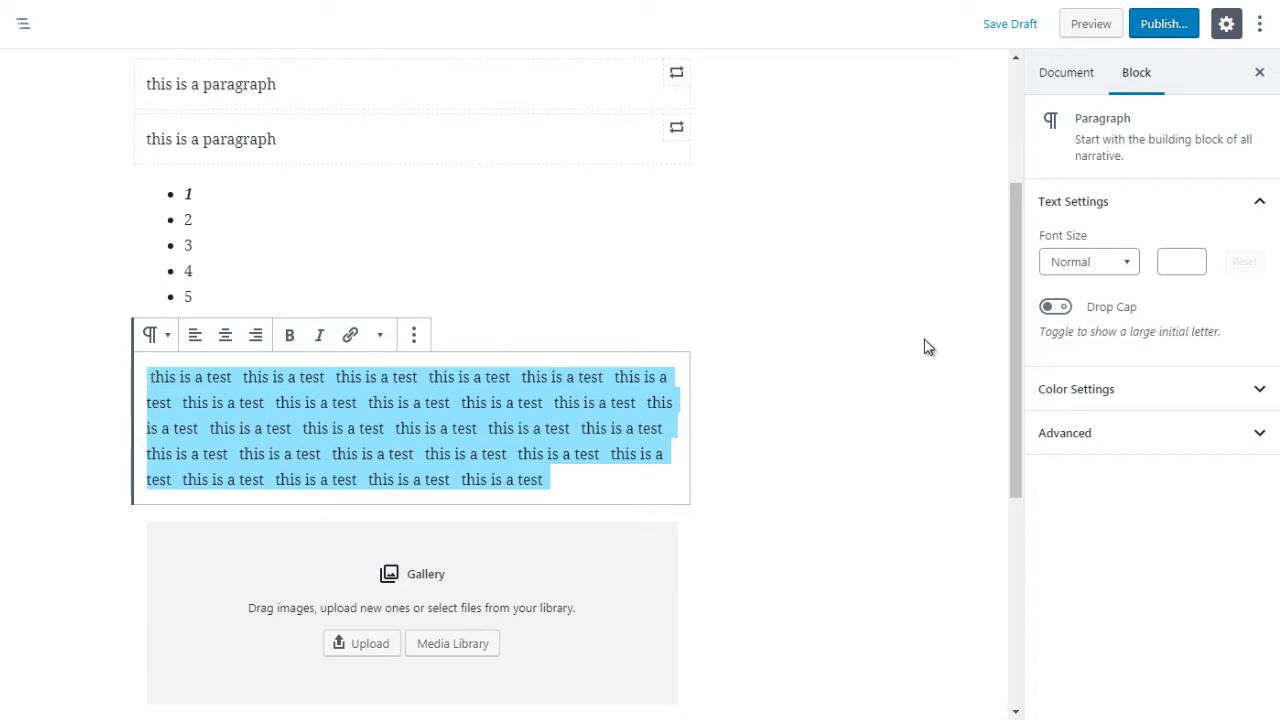
# - Try the Medium, Huge, Small and Normal font size presets on the test paragraph
pyautogui.click(1095, 270)
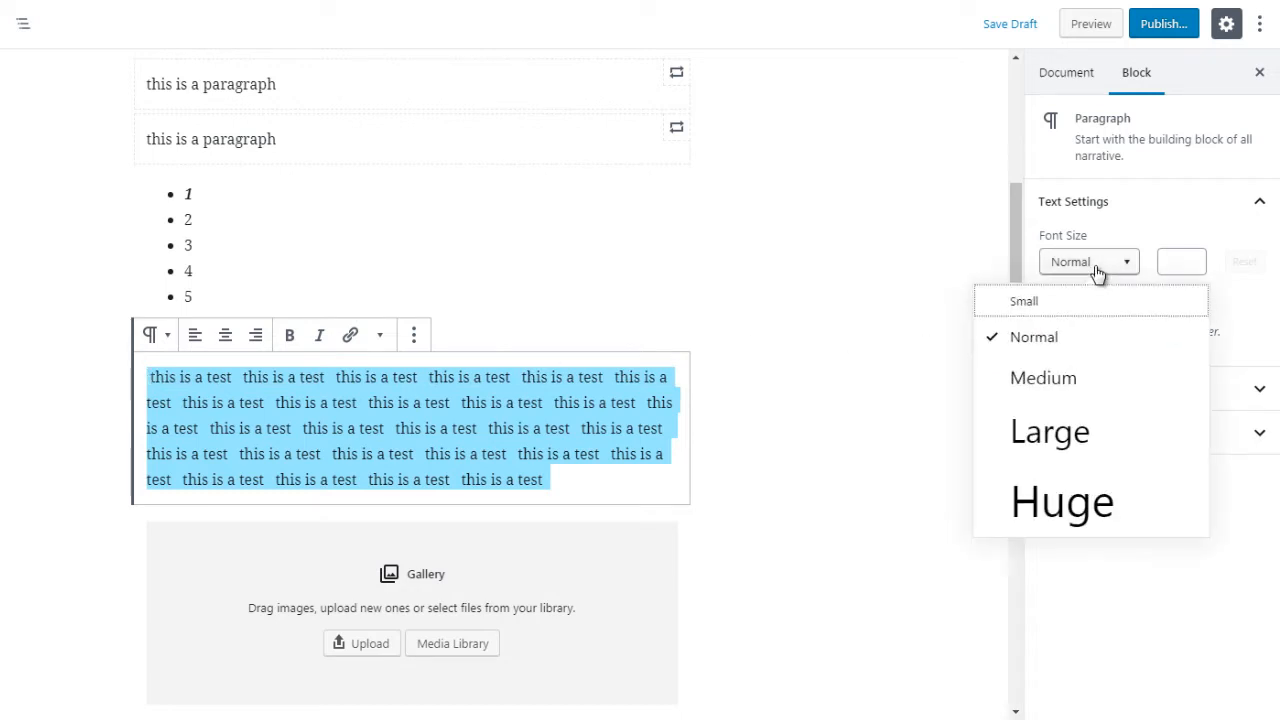
pyautogui.click(1055, 385)
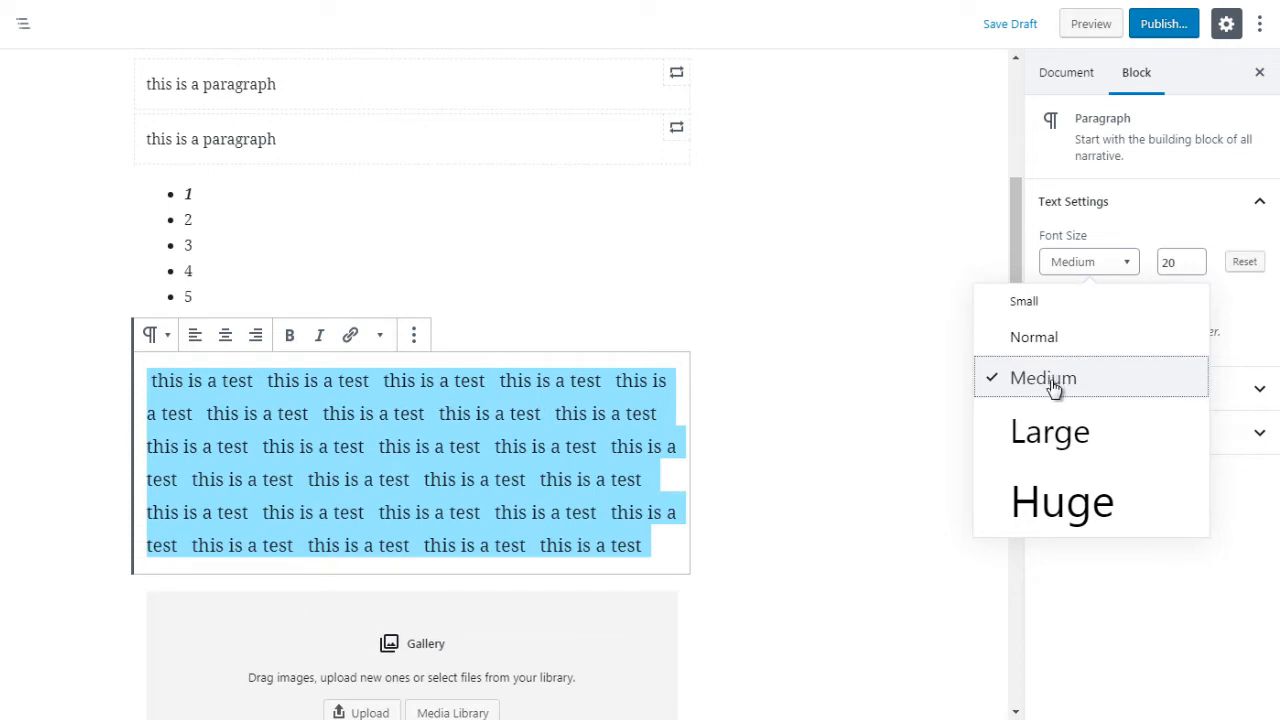
pyautogui.click(1050, 502)
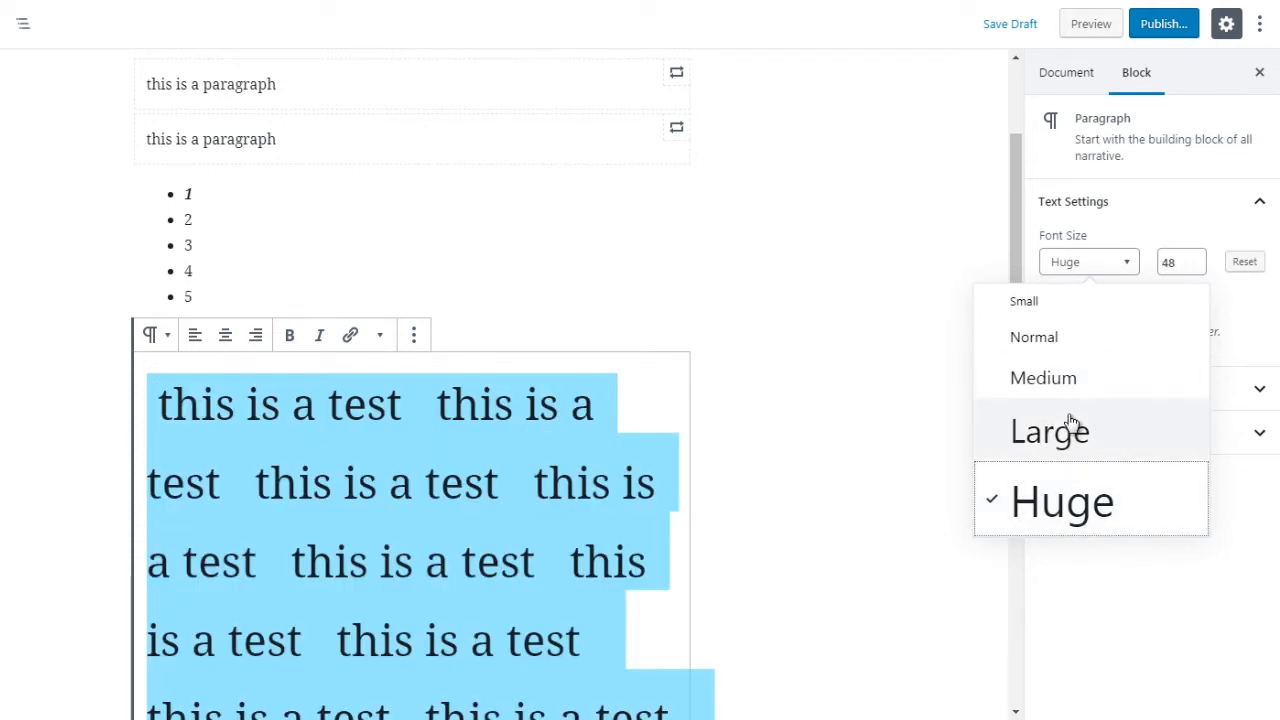
pyautogui.click(1034, 306)
pyautogui.click(1030, 345)
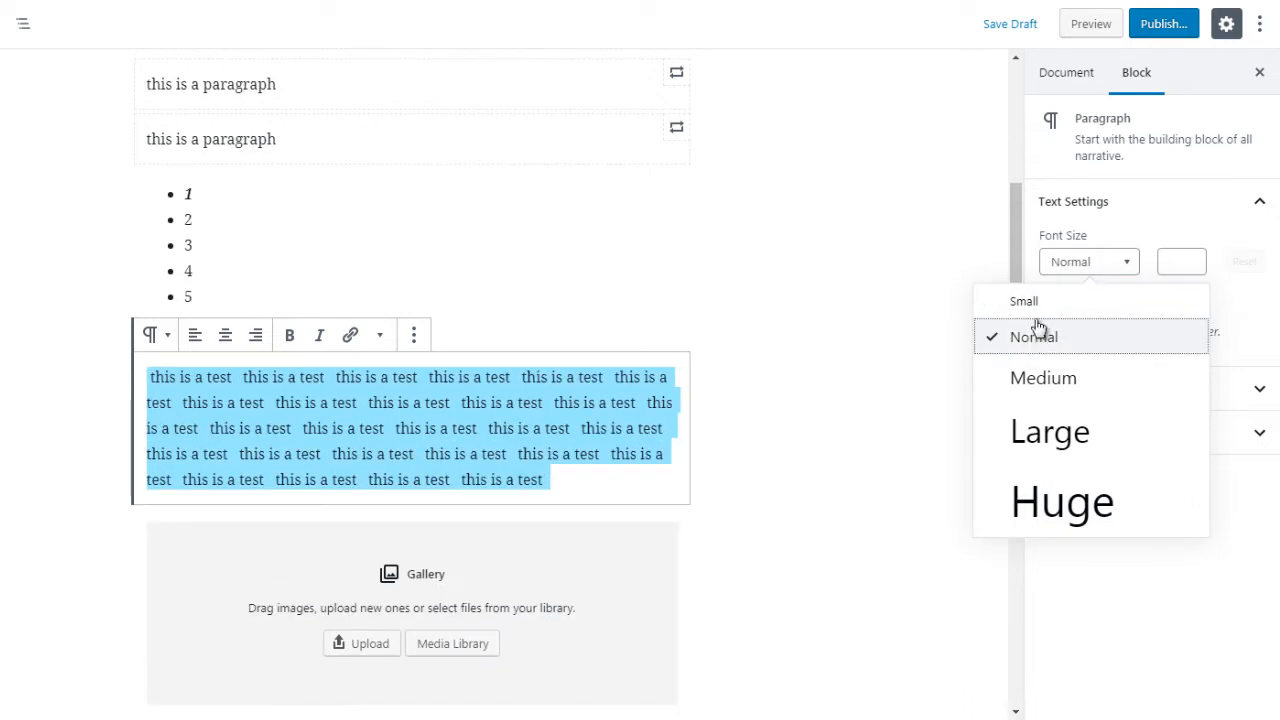
# - Apply the Medium font size preset to the test paragraph and adjust it to a custom size of 23
pyautogui.click(1044, 376)
pyautogui.click(1196, 258)
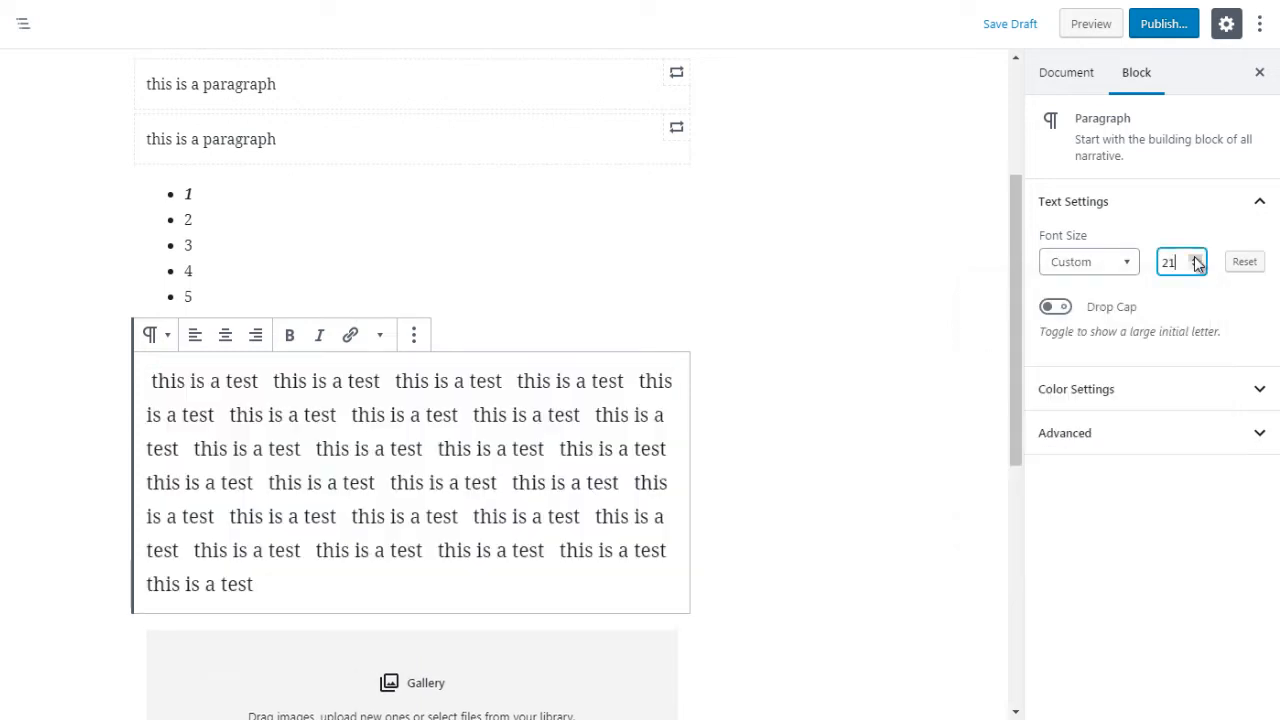
pyautogui.click(1196, 266)
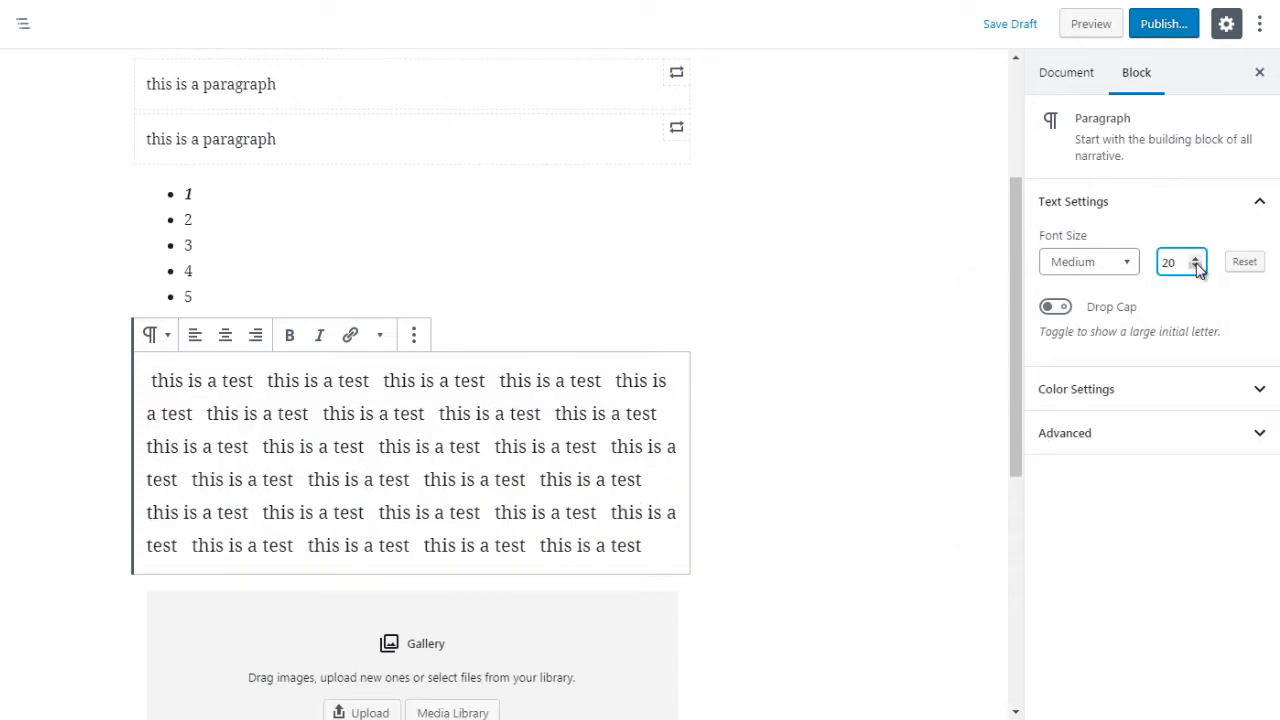
pyautogui.click(1196, 266)
pyautogui.click(1196, 266)
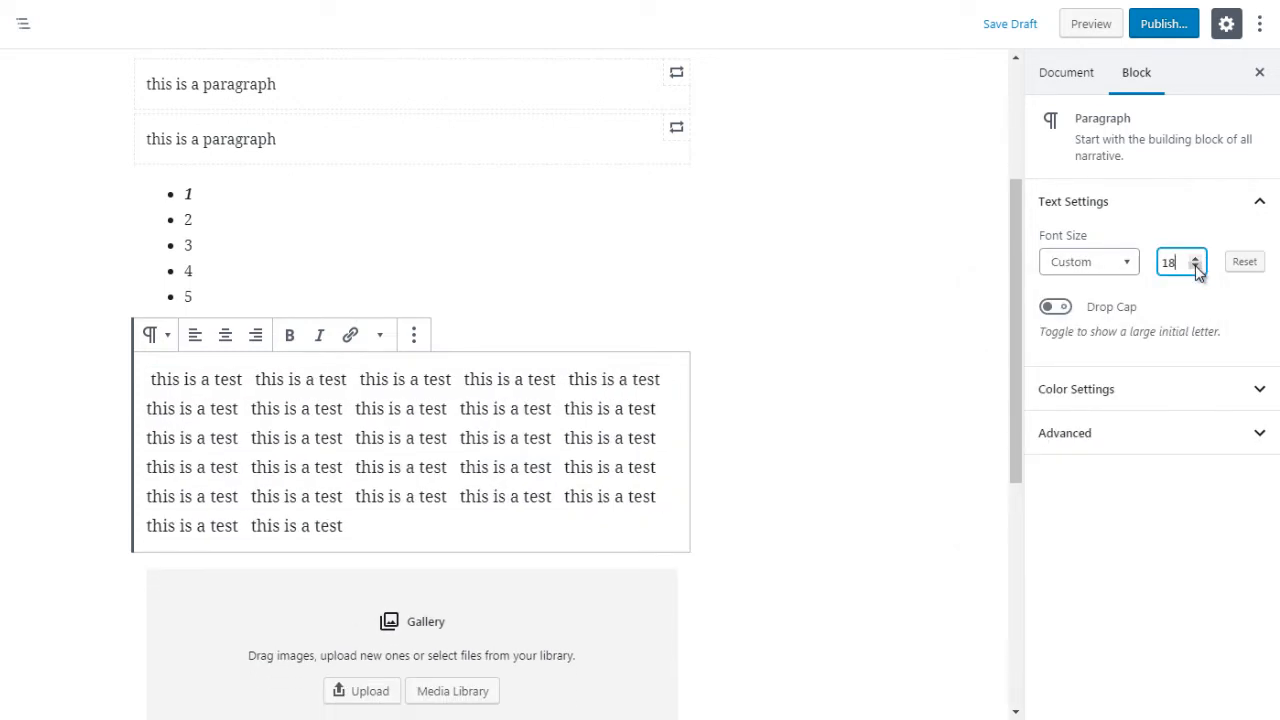
pyautogui.click(1196, 258)
pyautogui.click(1196, 258)
pyautogui.click(1196, 266)
pyautogui.click(1196, 258)
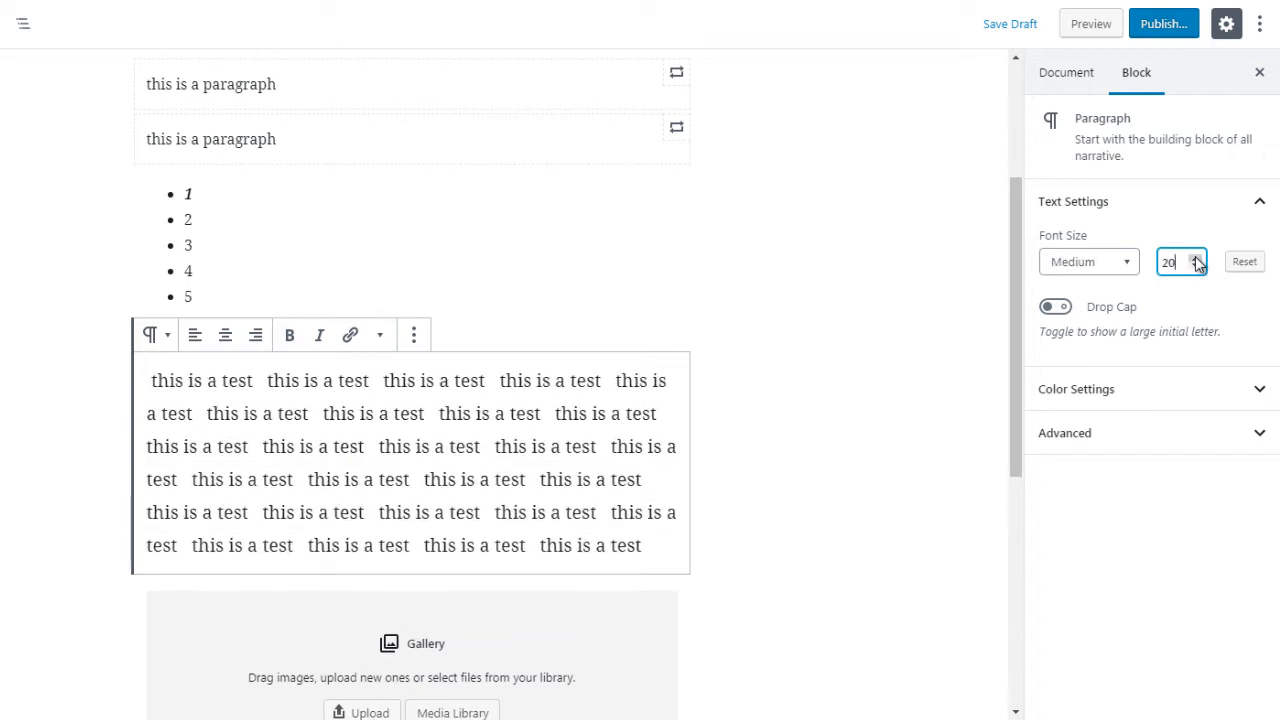
pyautogui.click(1196, 258)
pyautogui.click(1196, 258)
pyautogui.click(1196, 258)
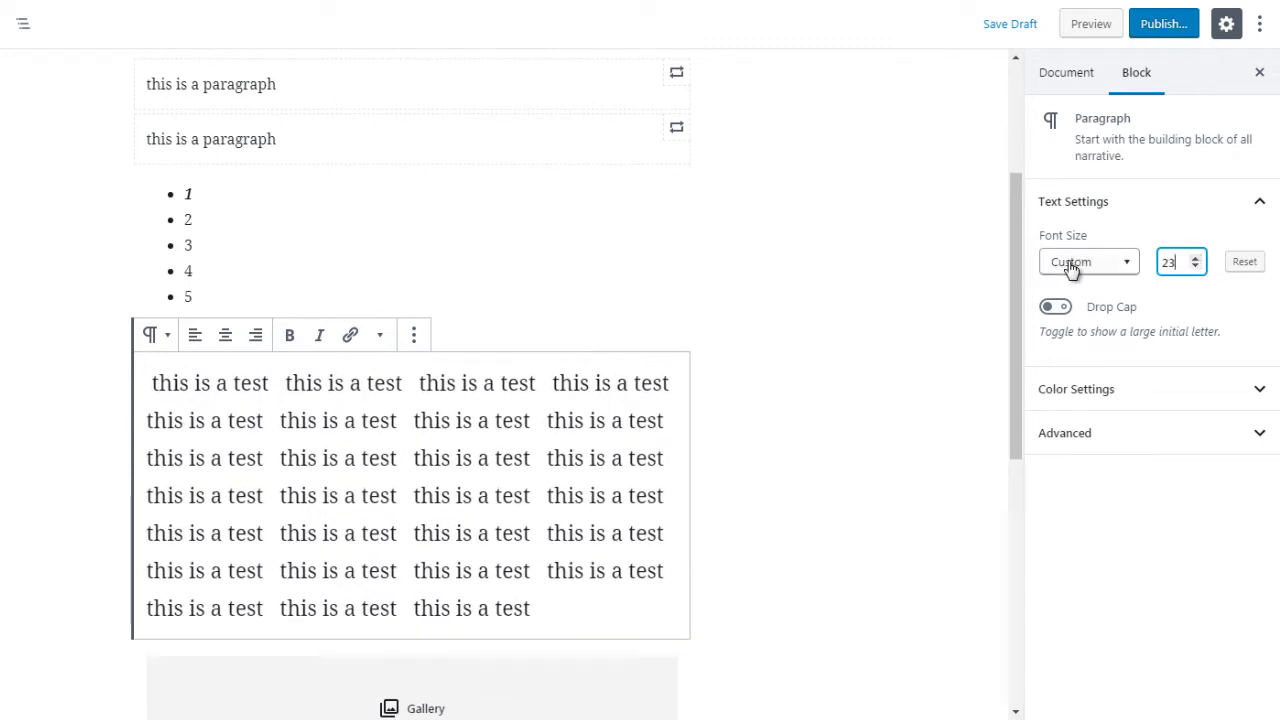
# - Increase the test paragraph's custom font size to 26
pyautogui.click(1128, 264)
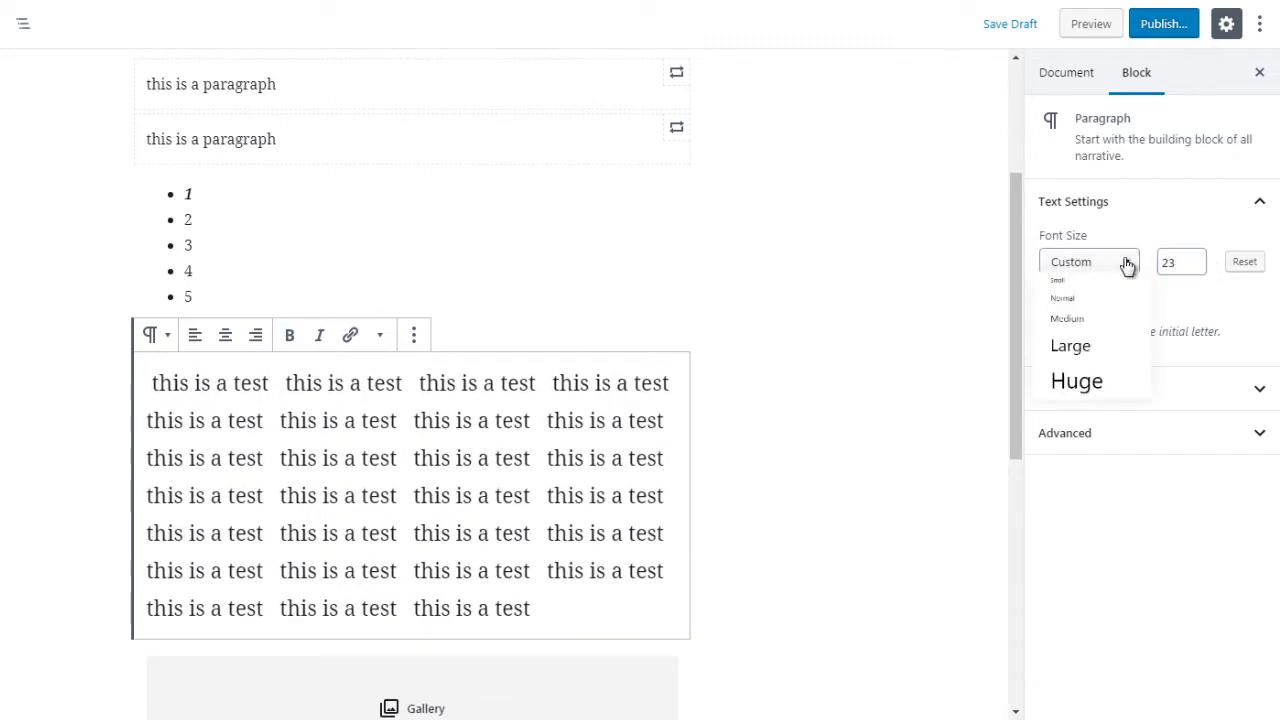
pyautogui.click(1195, 258)
pyautogui.click(1195, 258)
pyautogui.click(1195, 258)
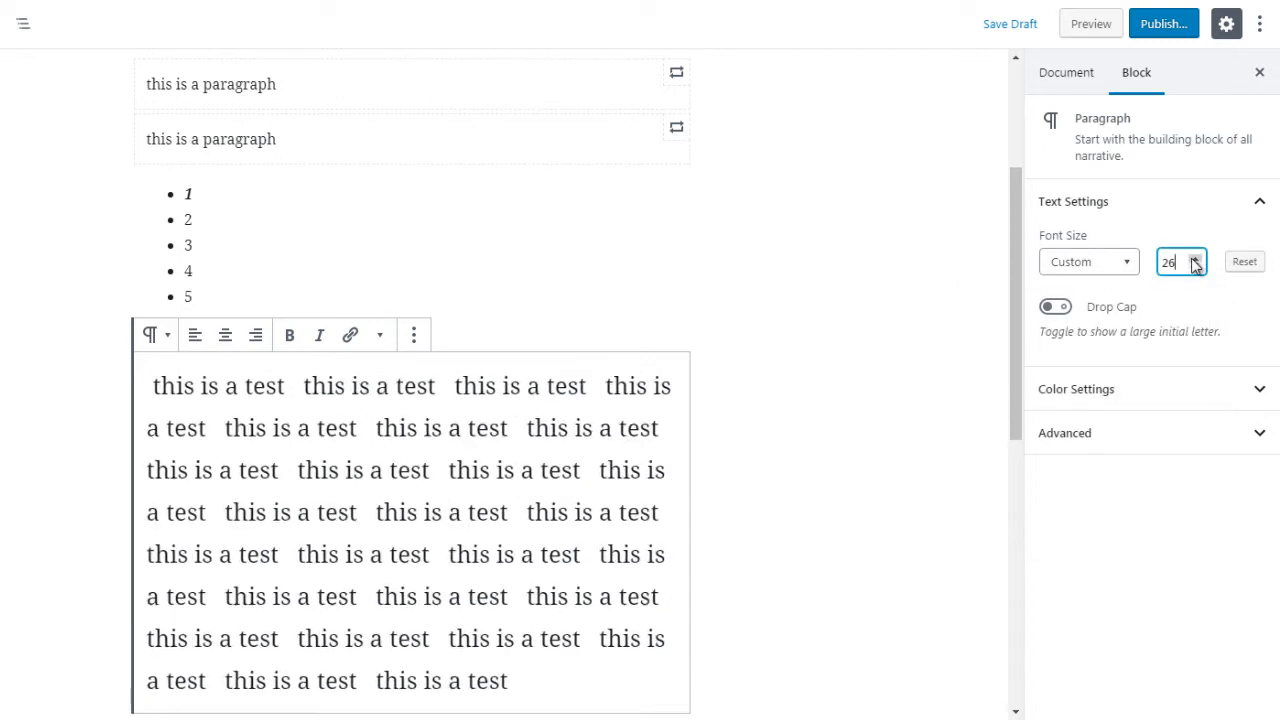
# - Compare the Huge and Large font size presets on the test paragraph, finishing with Huge
pyautogui.click(1100, 268)
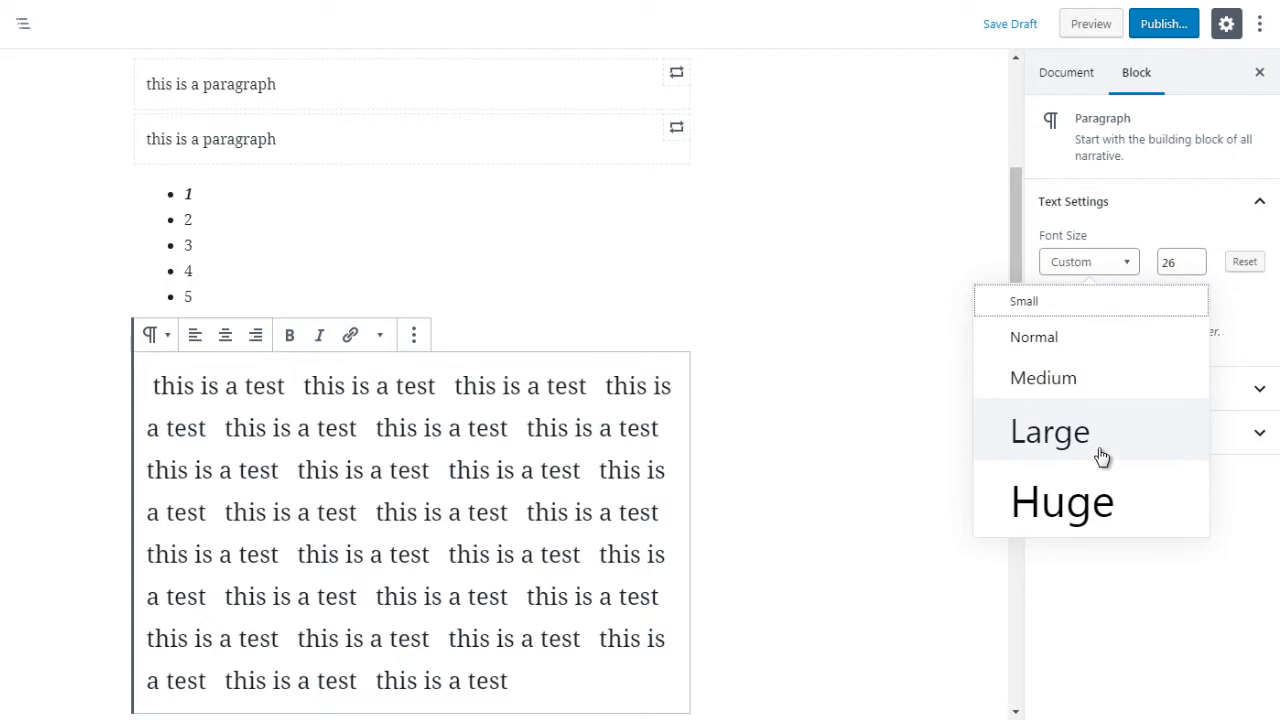
pyautogui.click(1100, 495)
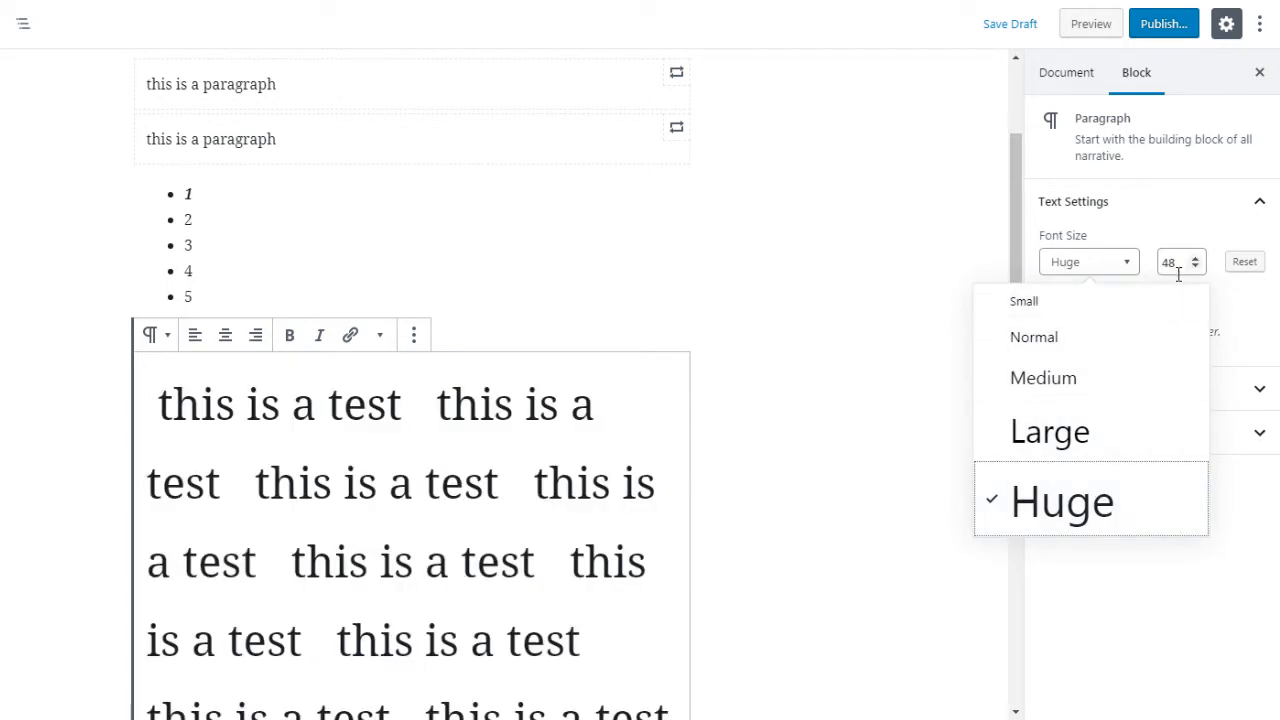
pyautogui.click(1075, 450)
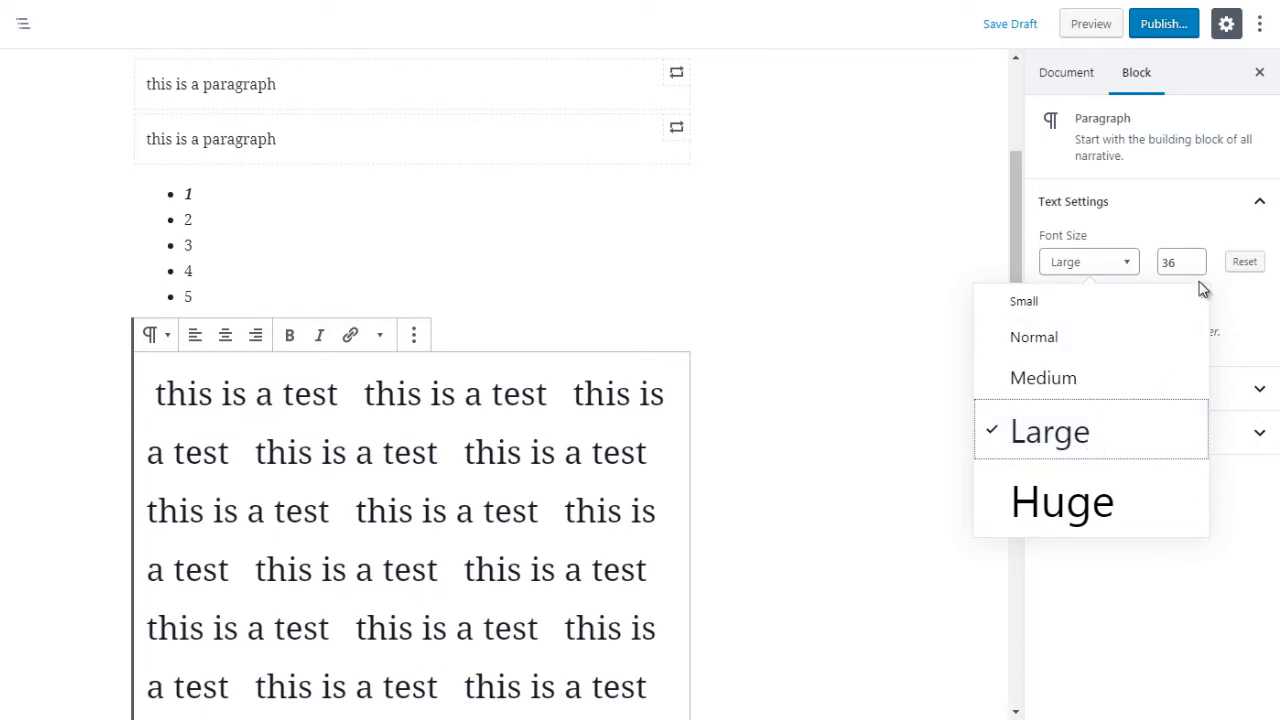
pyautogui.click(1078, 525)
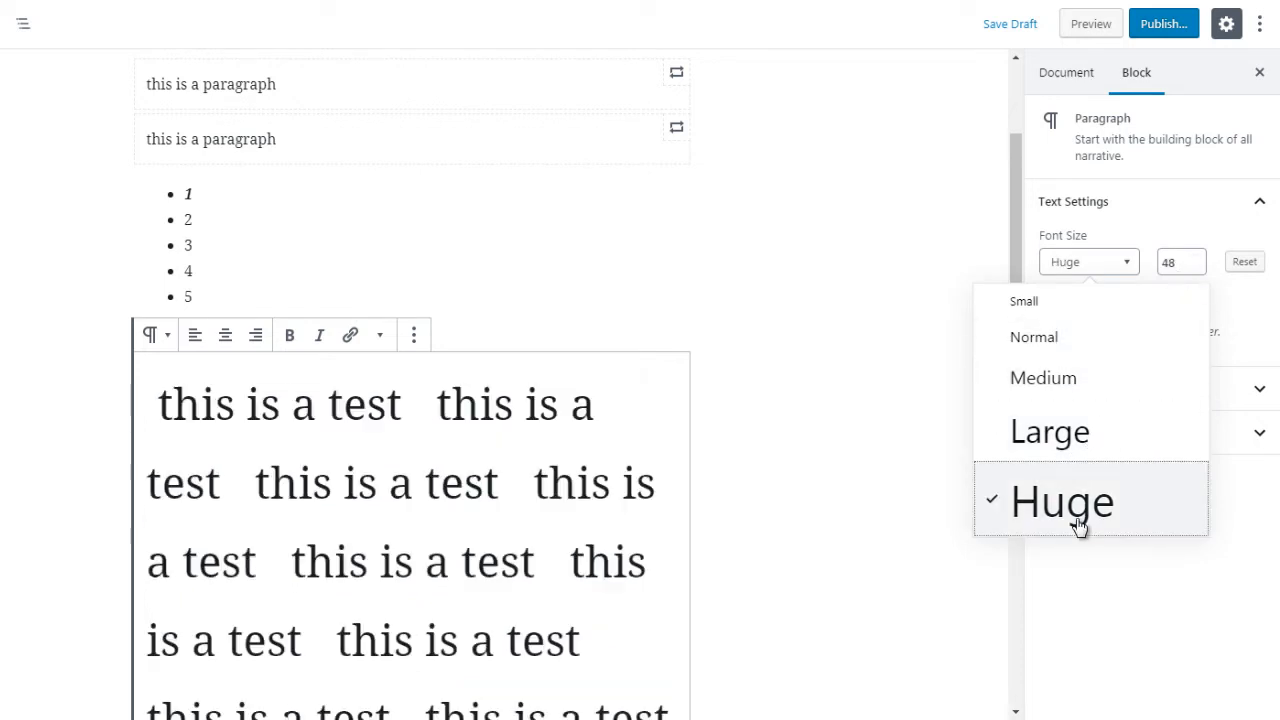
# - Reduce the test paragraph's font size to a custom value of 39
pyautogui.click(1177, 262)
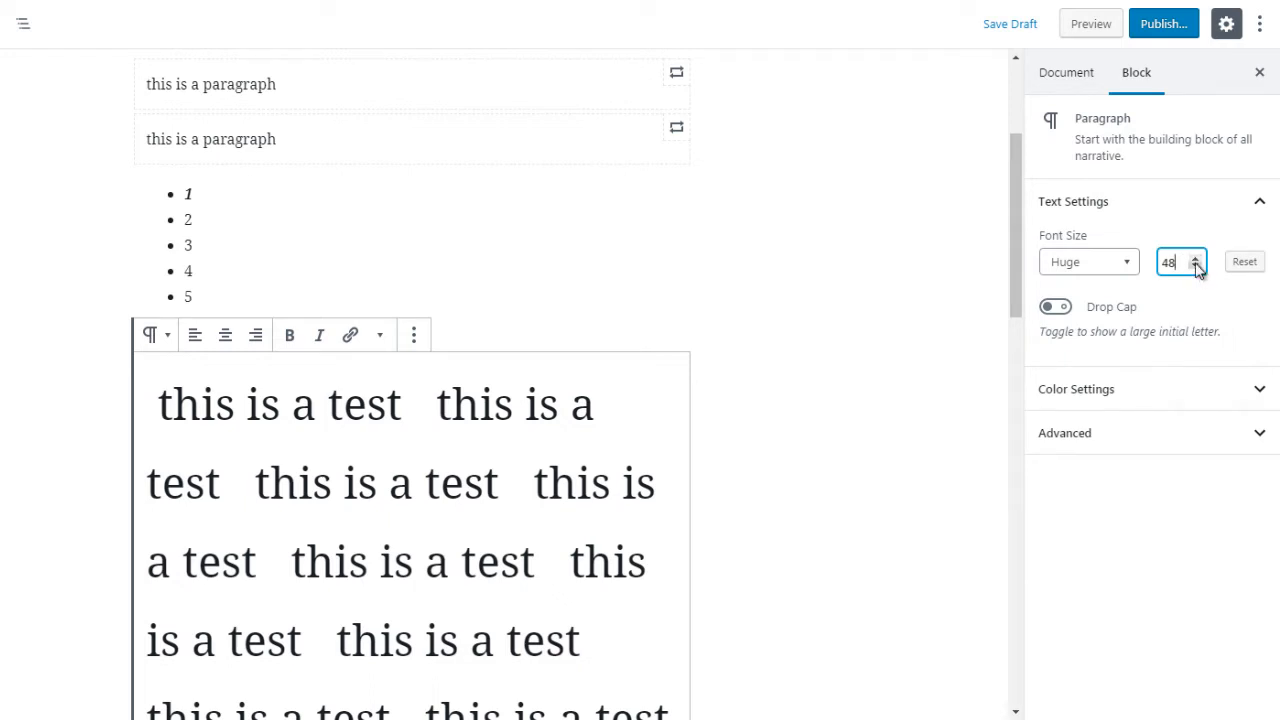
pyautogui.click(1196, 266)
pyautogui.click(1196, 266)
pyautogui.click(1196, 266)
pyautogui.click(1196, 266)
pyautogui.click(1196, 266)
pyautogui.click(1196, 266)
pyautogui.click(1196, 266)
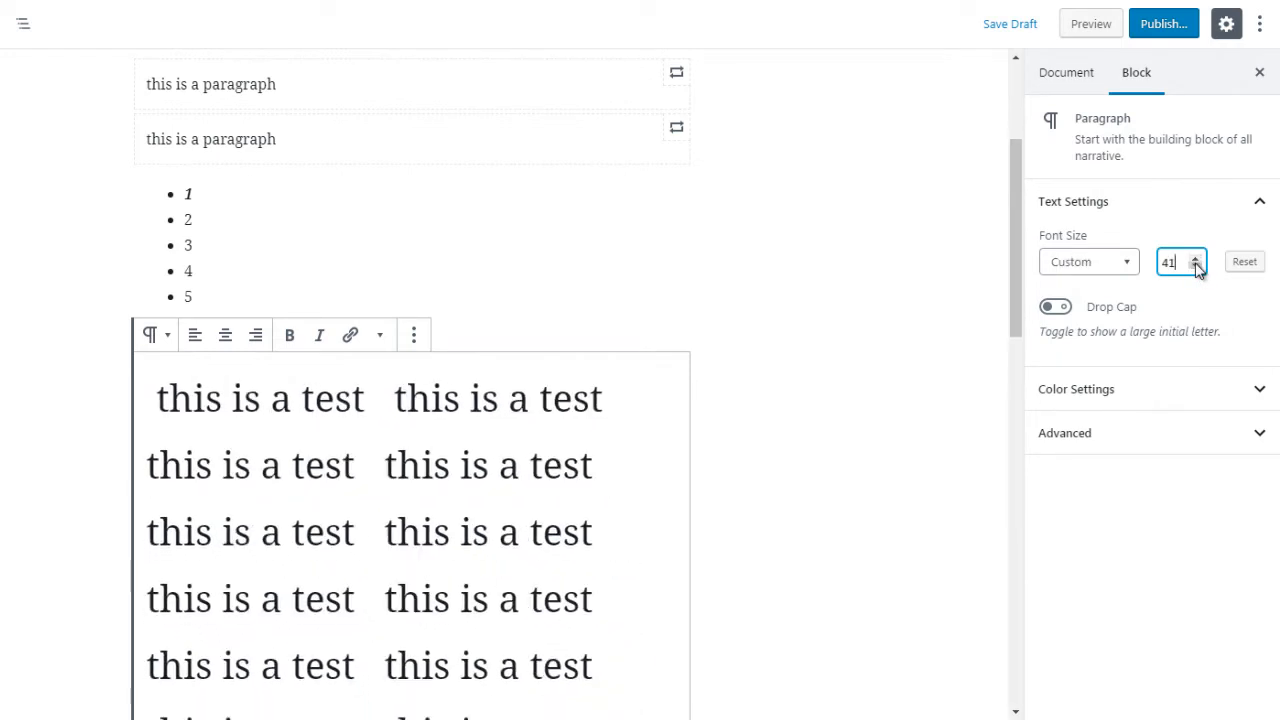
pyautogui.click(1196, 266)
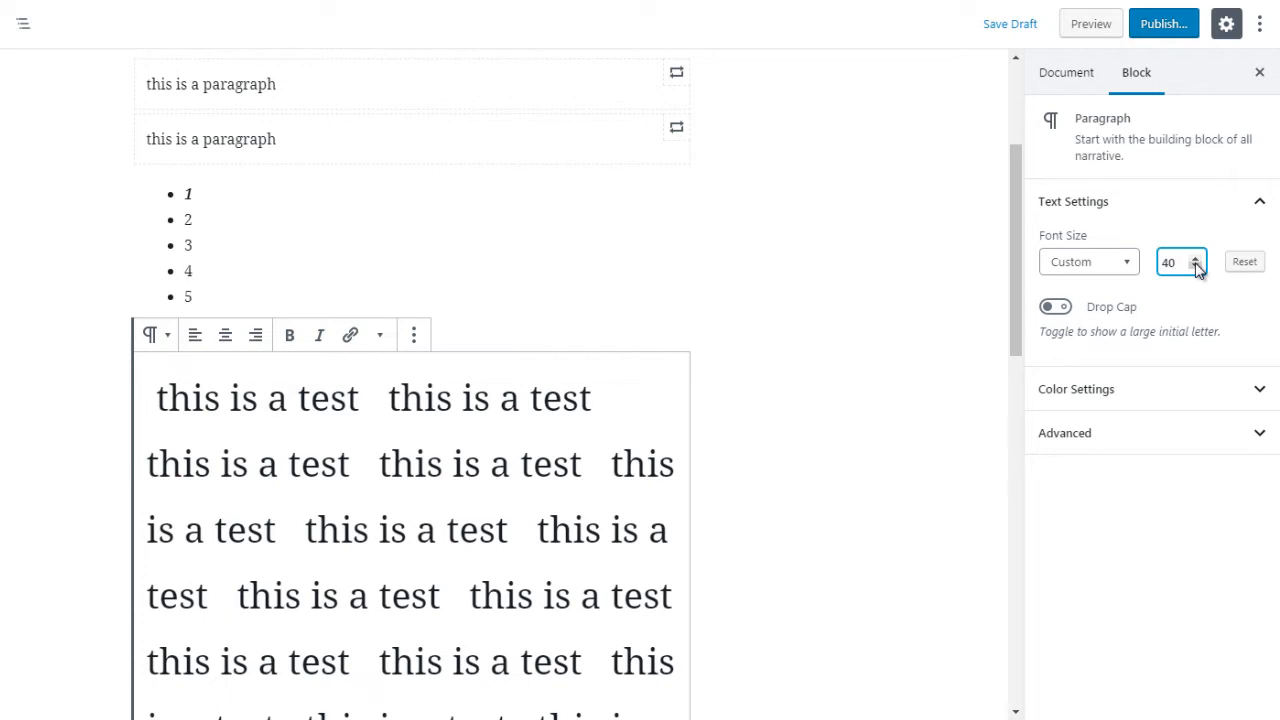
pyautogui.click(1196, 266)
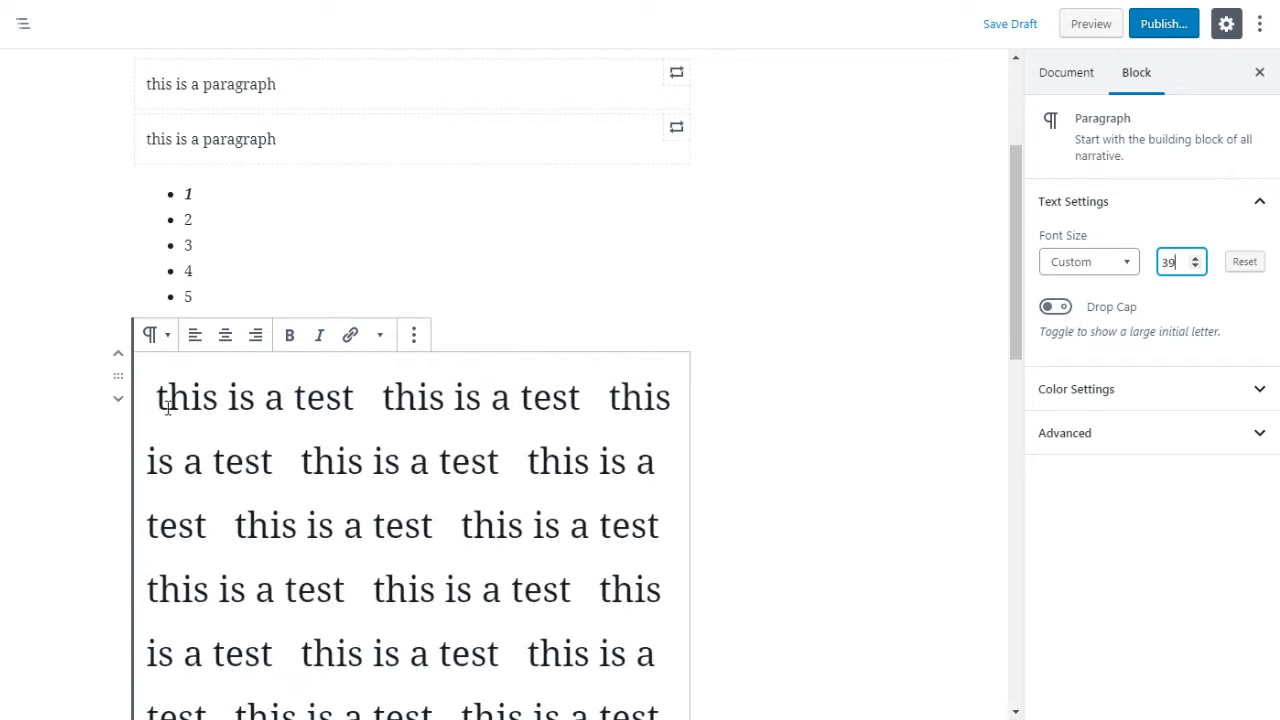
# - Turn on Drop Cap for the test paragraph and select its first letter again in the text
pyautogui.moveTo(168, 408); pyautogui.dragTo(153, 404)
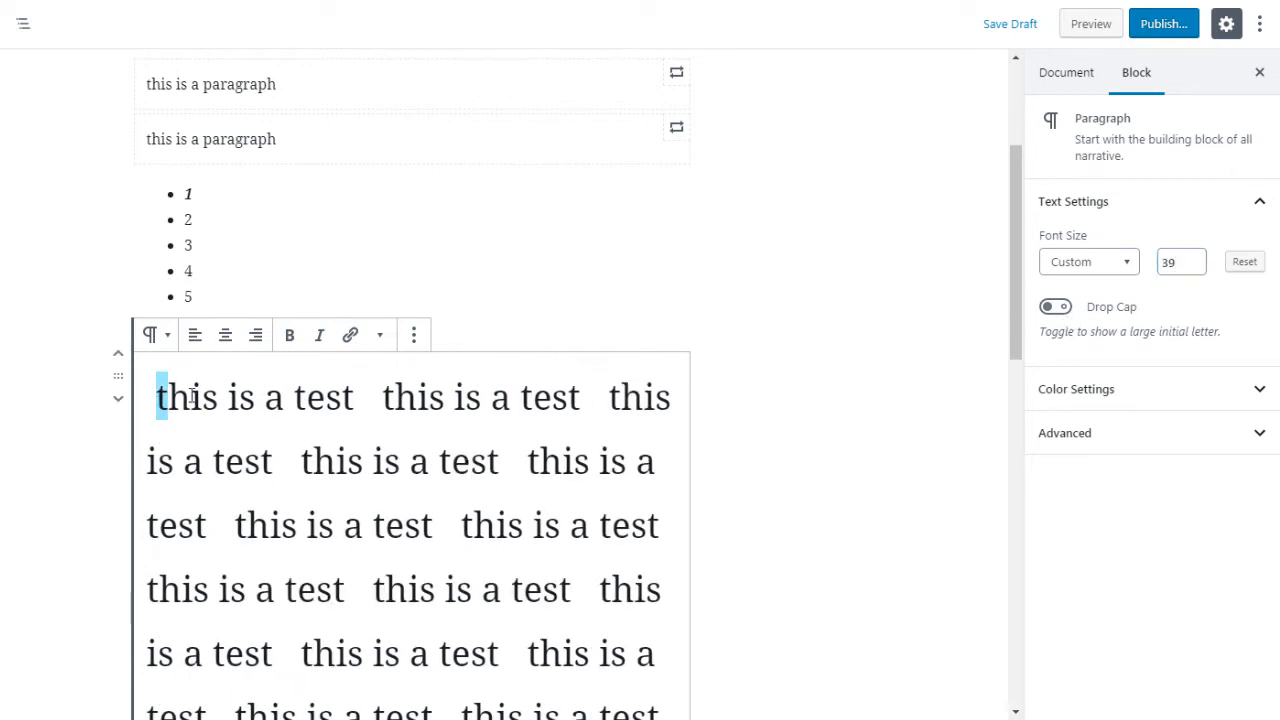
pyautogui.click(1055, 308)
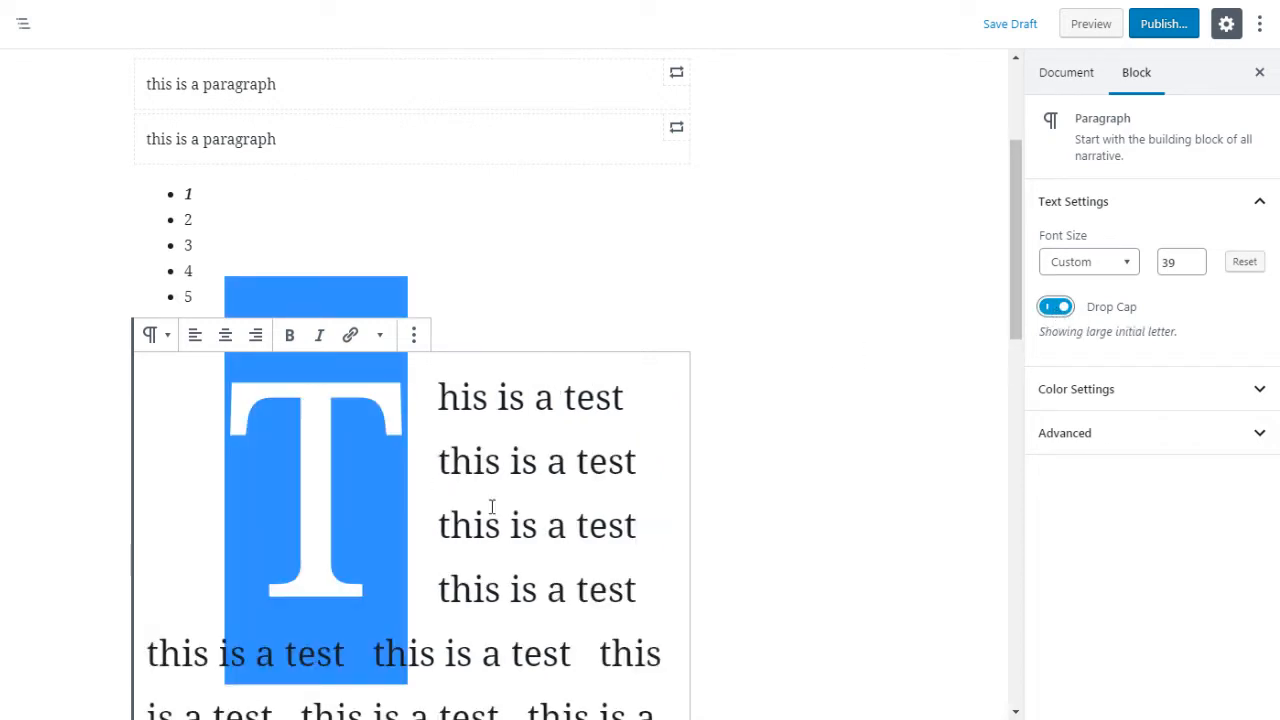
pyautogui.click(430, 467)
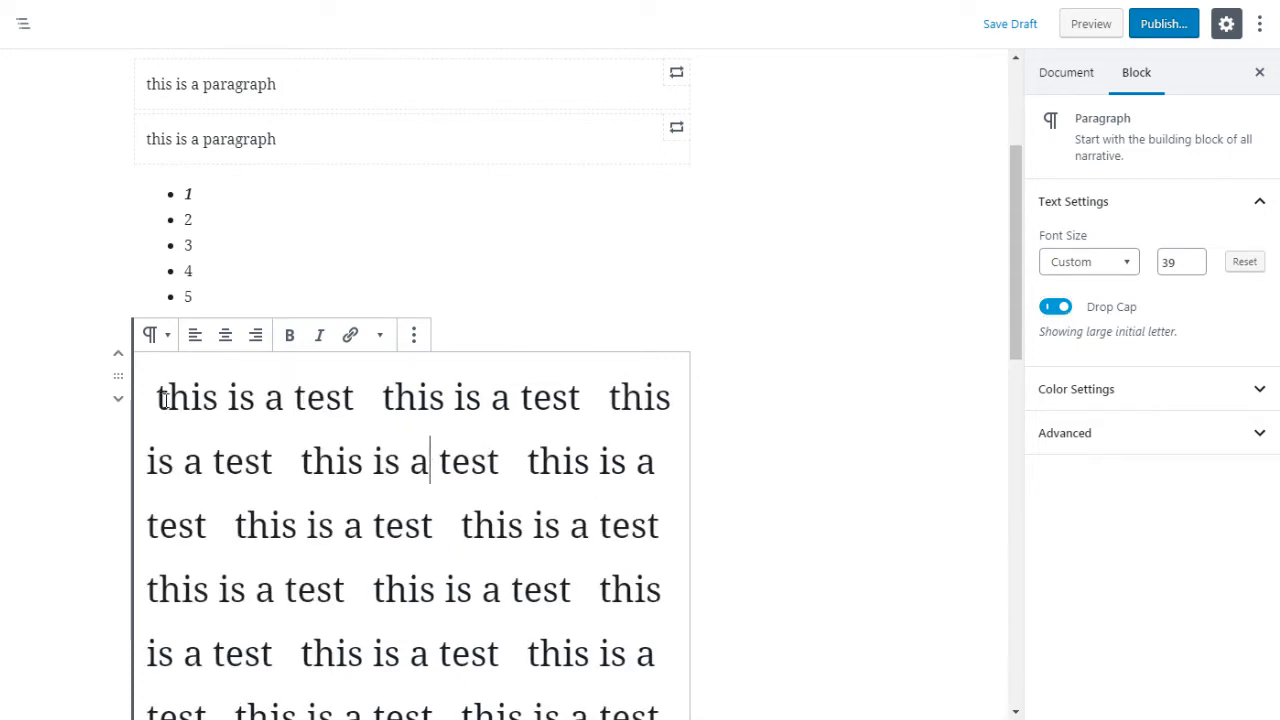
pyautogui.moveTo(164, 398); pyautogui.dragTo(150, 398)
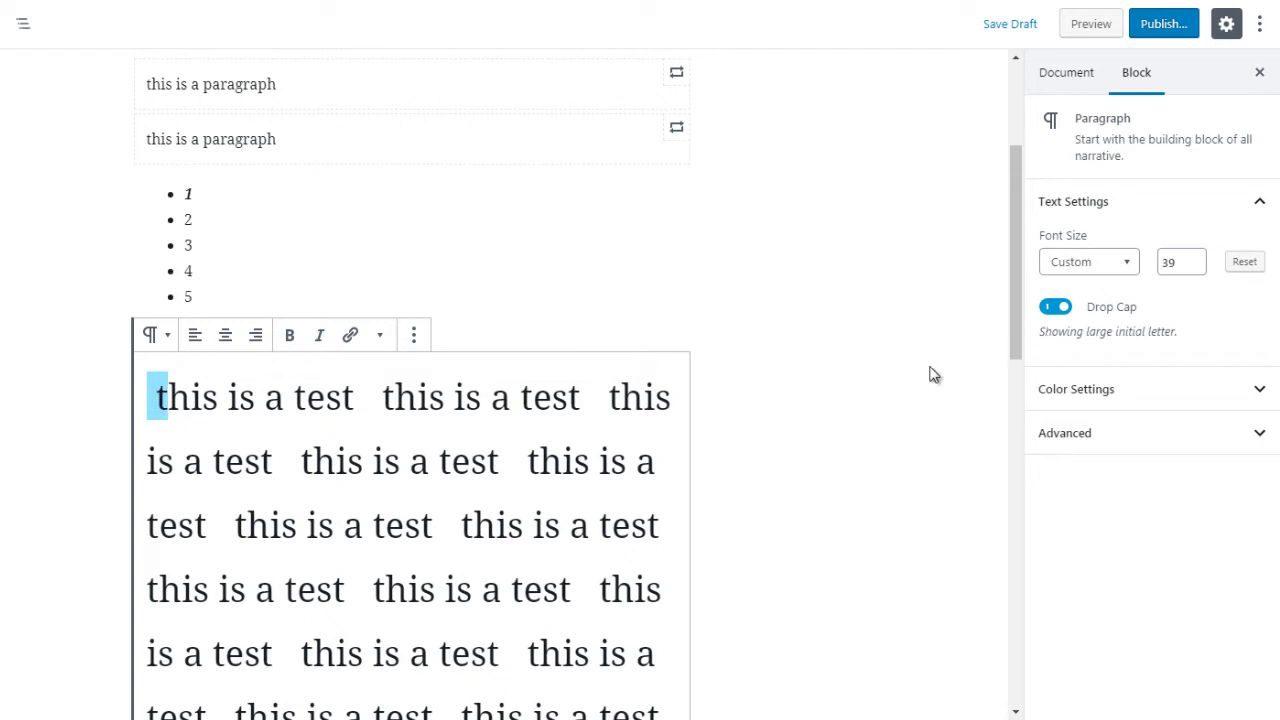
# - Reselect the test paragraph's drop cap letter and apply the pink preset as the paragraph's background color
pyautogui.click(471, 441)
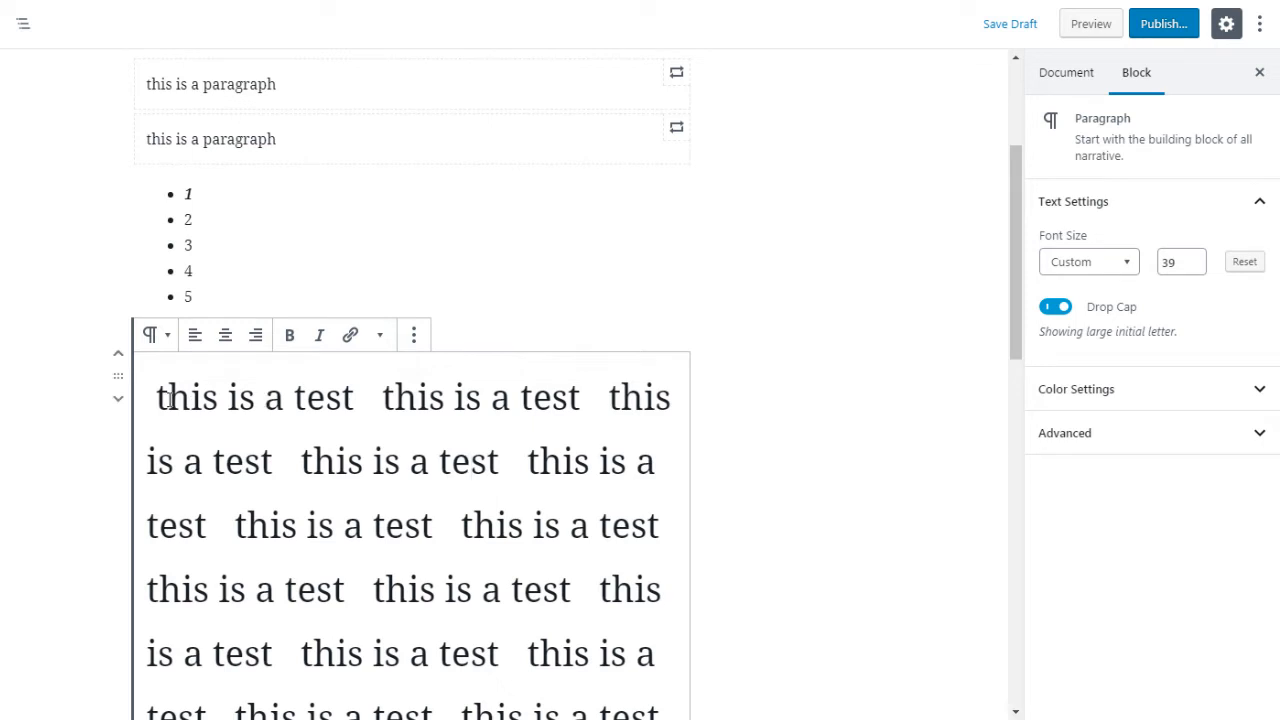
pyautogui.moveTo(169, 398); pyautogui.dragTo(156, 398)
pyautogui.click(1069, 396)
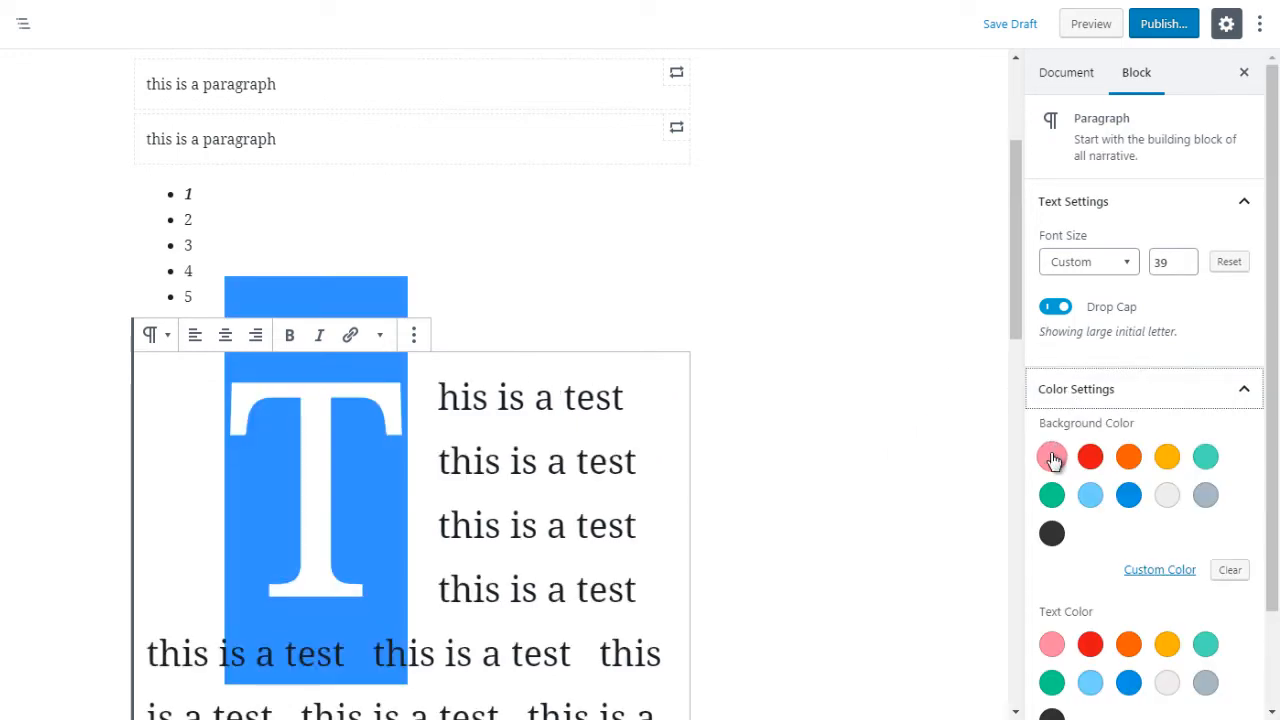
pyautogui.click(1052, 458)
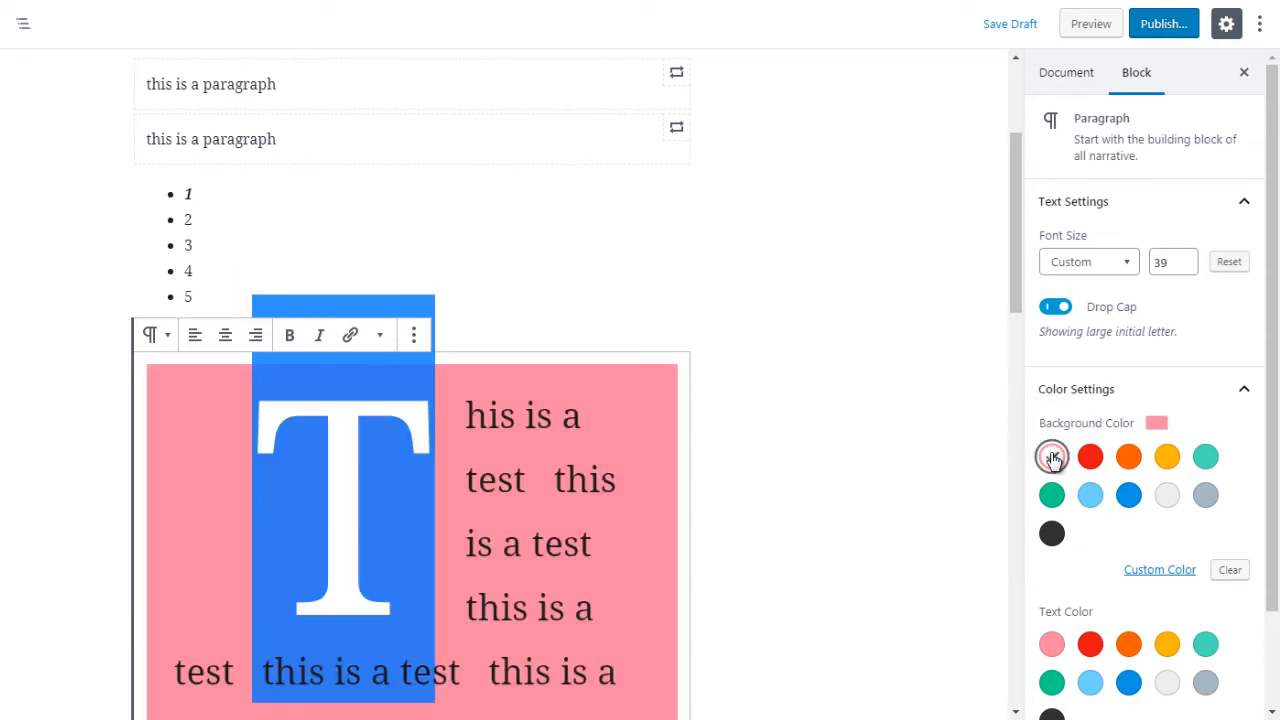
pyautogui.moveTo(1012, 288); pyautogui.dragTo(1018, 378)
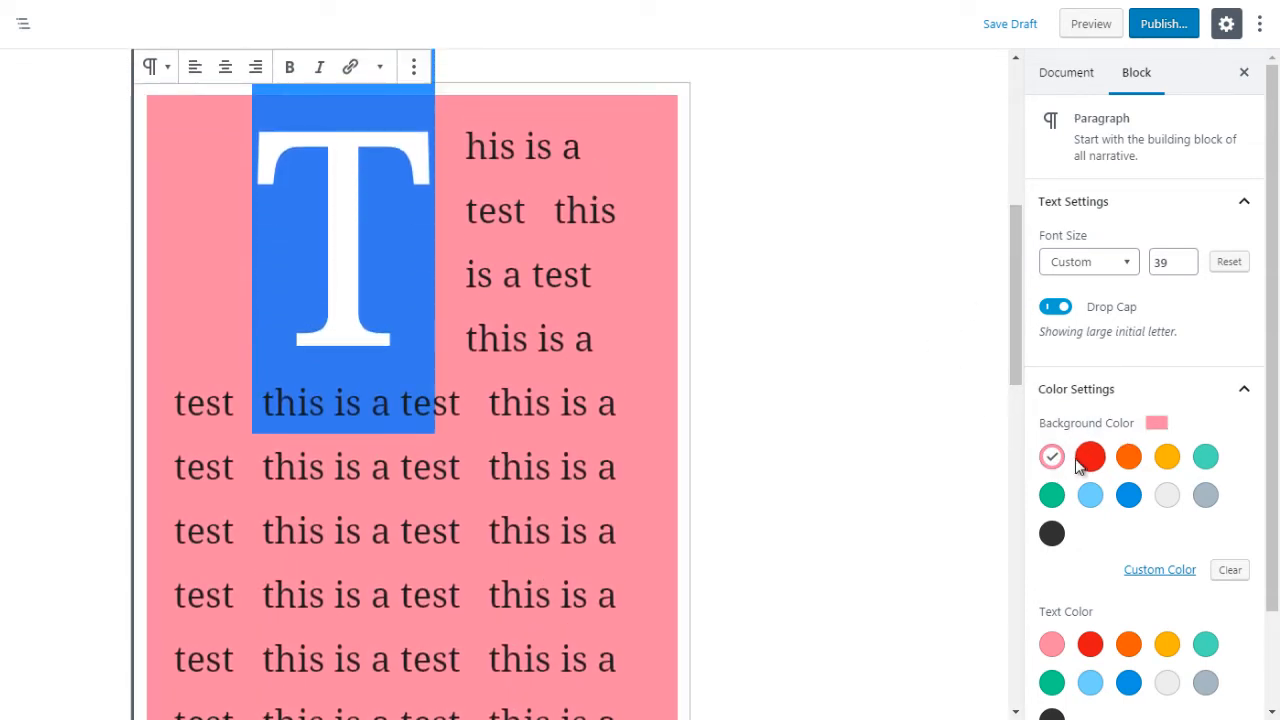
# - Compare the orange, light gray, red and pink background presets on the test paragraph, finishing with light gray
pyautogui.click(1131, 460)
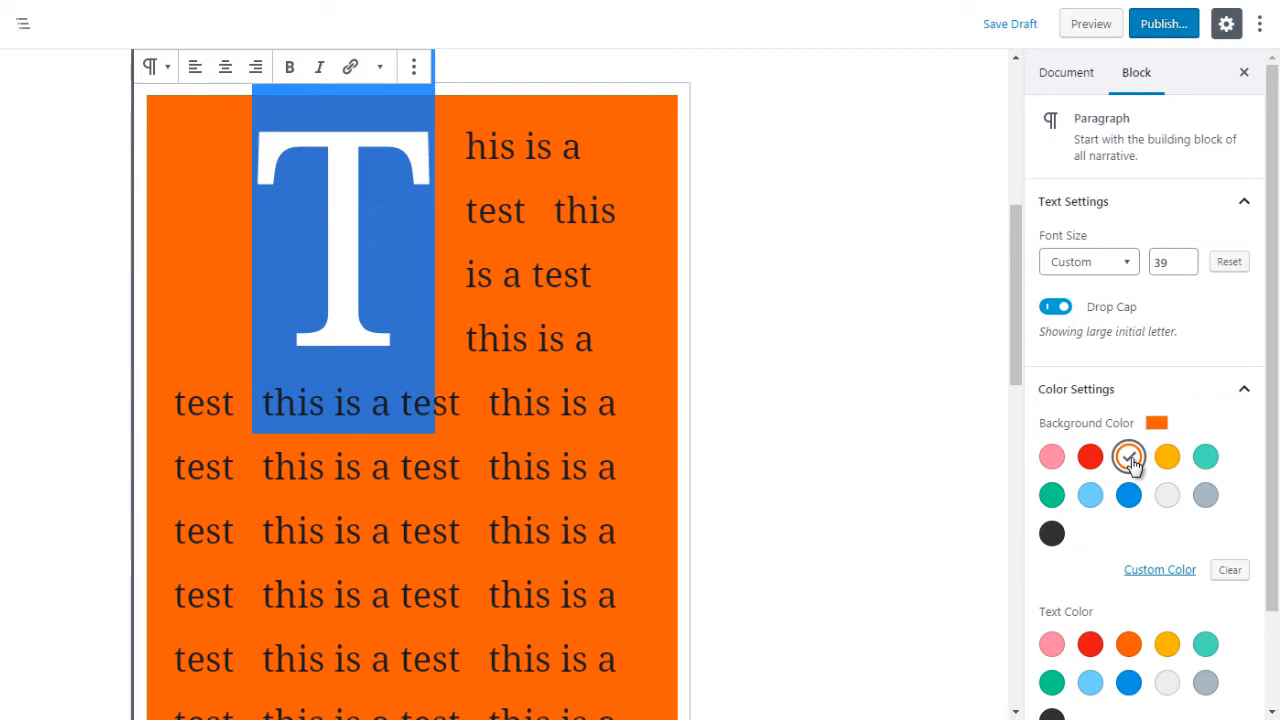
pyautogui.click(1168, 497)
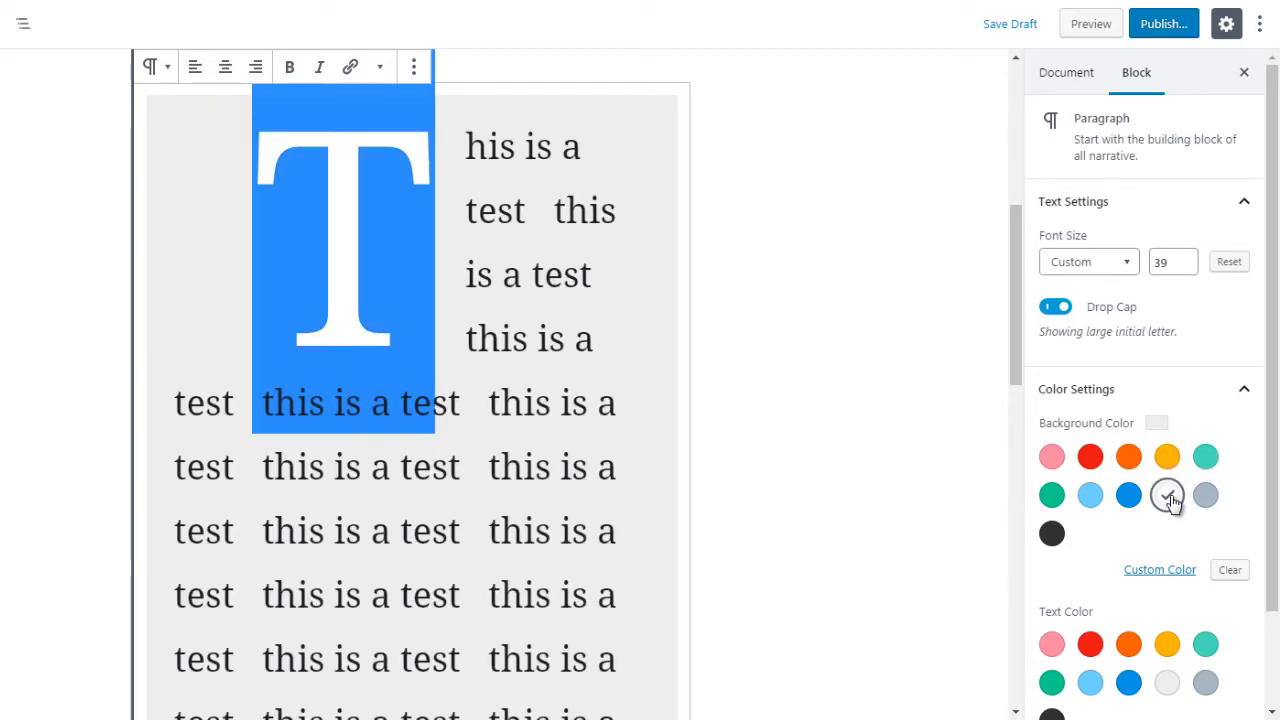
pyautogui.click(1054, 461)
pyautogui.click(1091, 461)
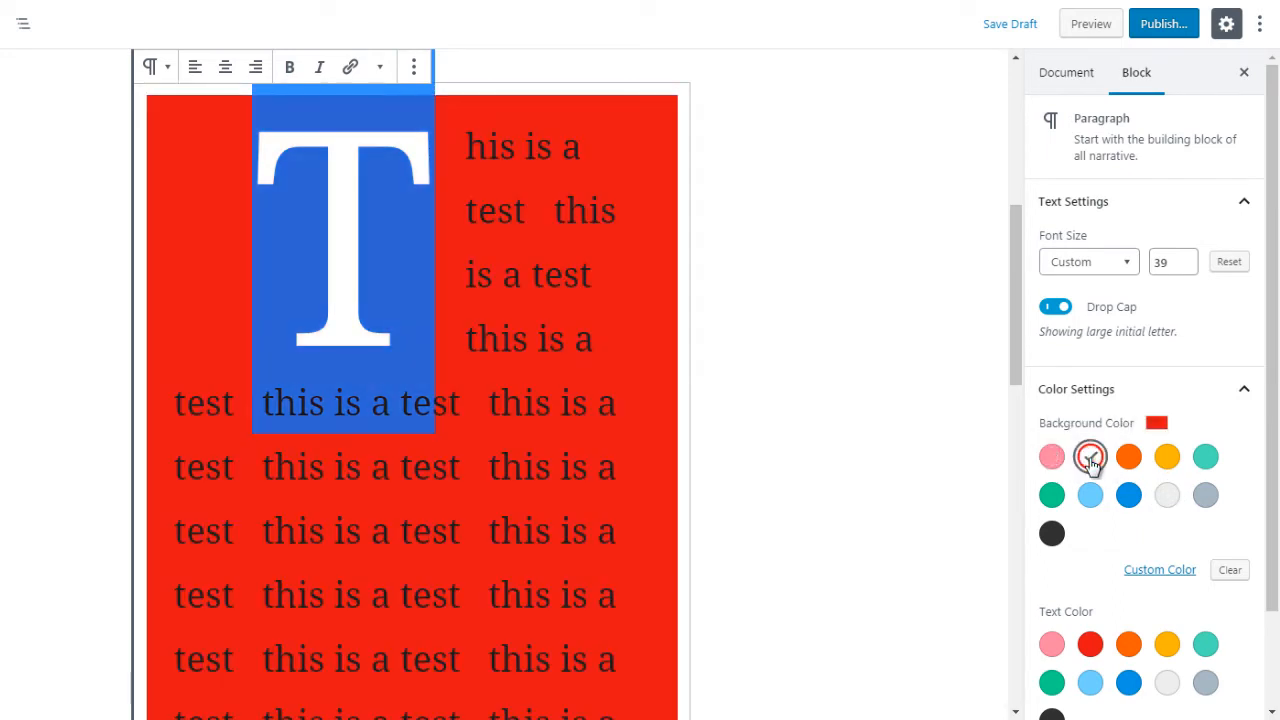
pyautogui.click(1051, 460)
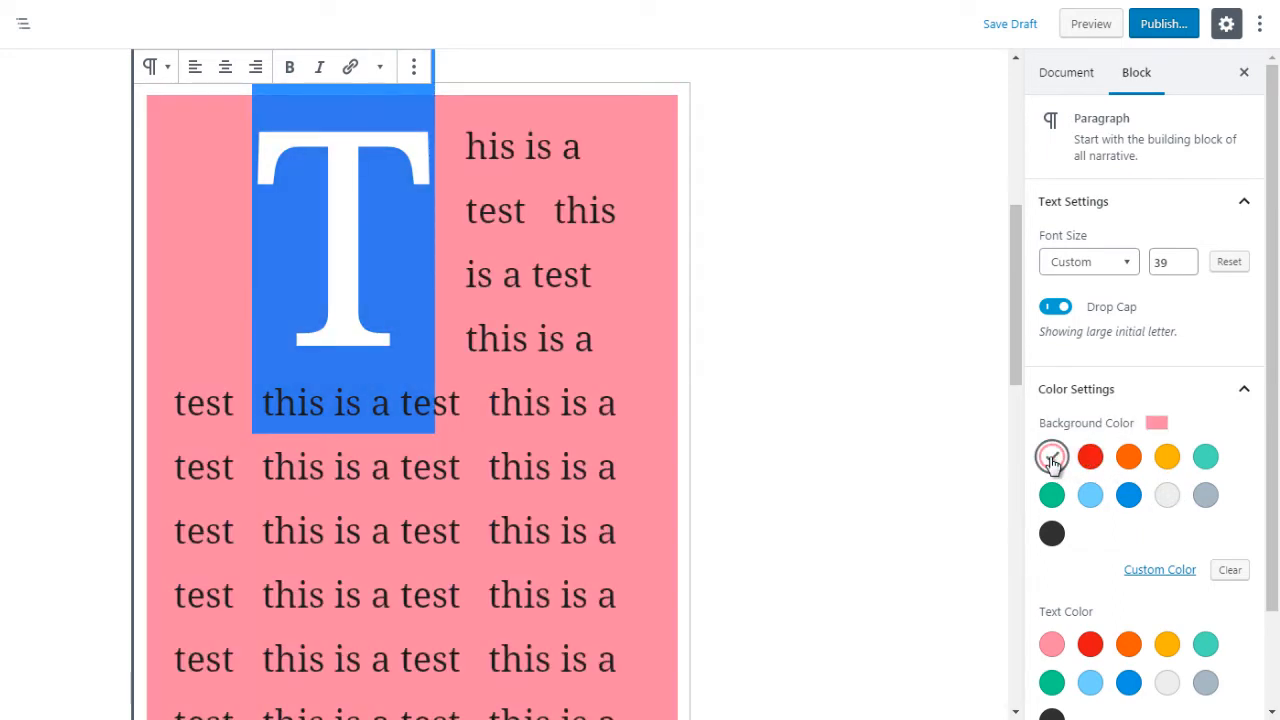
pyautogui.click(1169, 496)
# - Try the red preset and the darker blue preset as the test paragraph's text color
pyautogui.moveTo(1275, 350); pyautogui.dragTo(1275, 413)
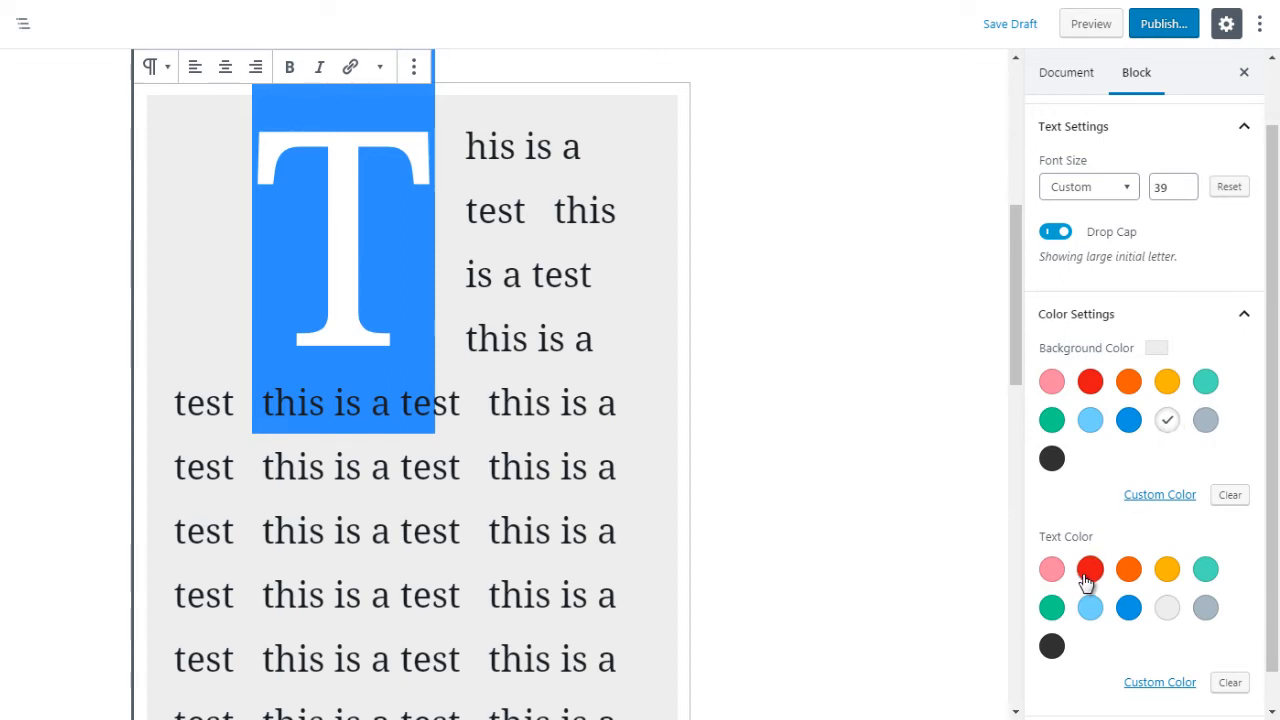
pyautogui.click(1088, 572)
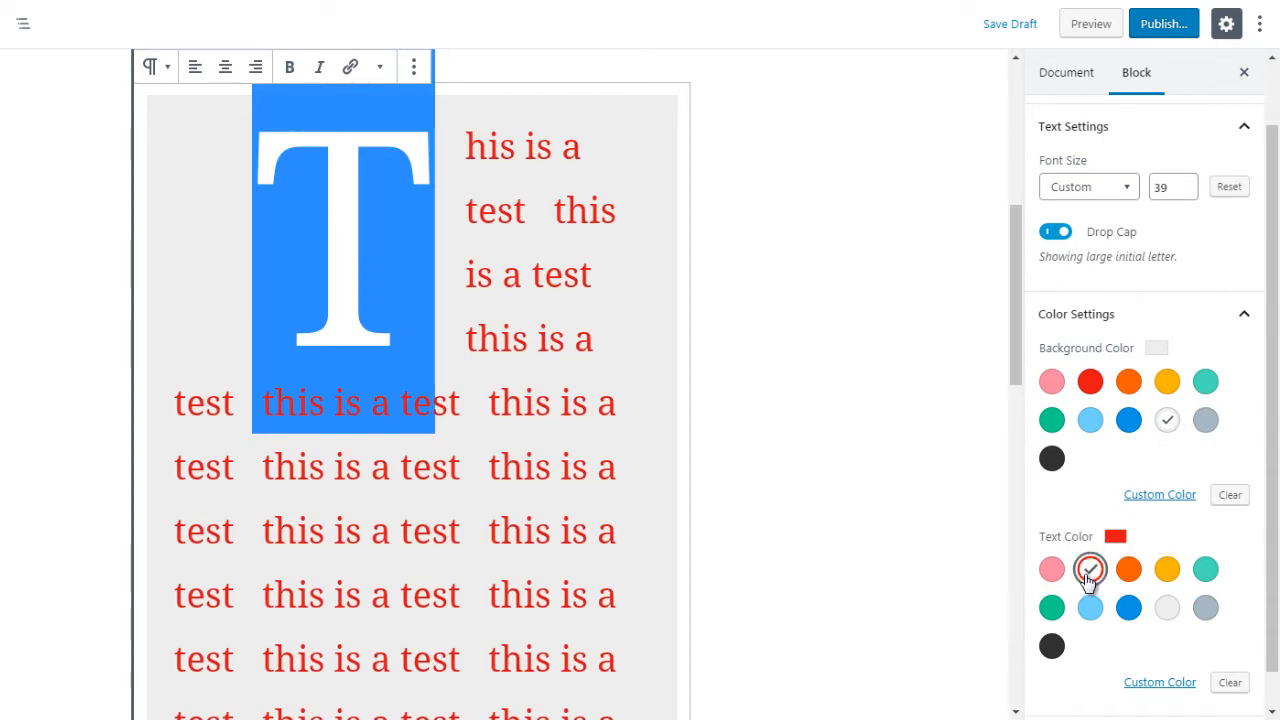
pyautogui.click(1128, 608)
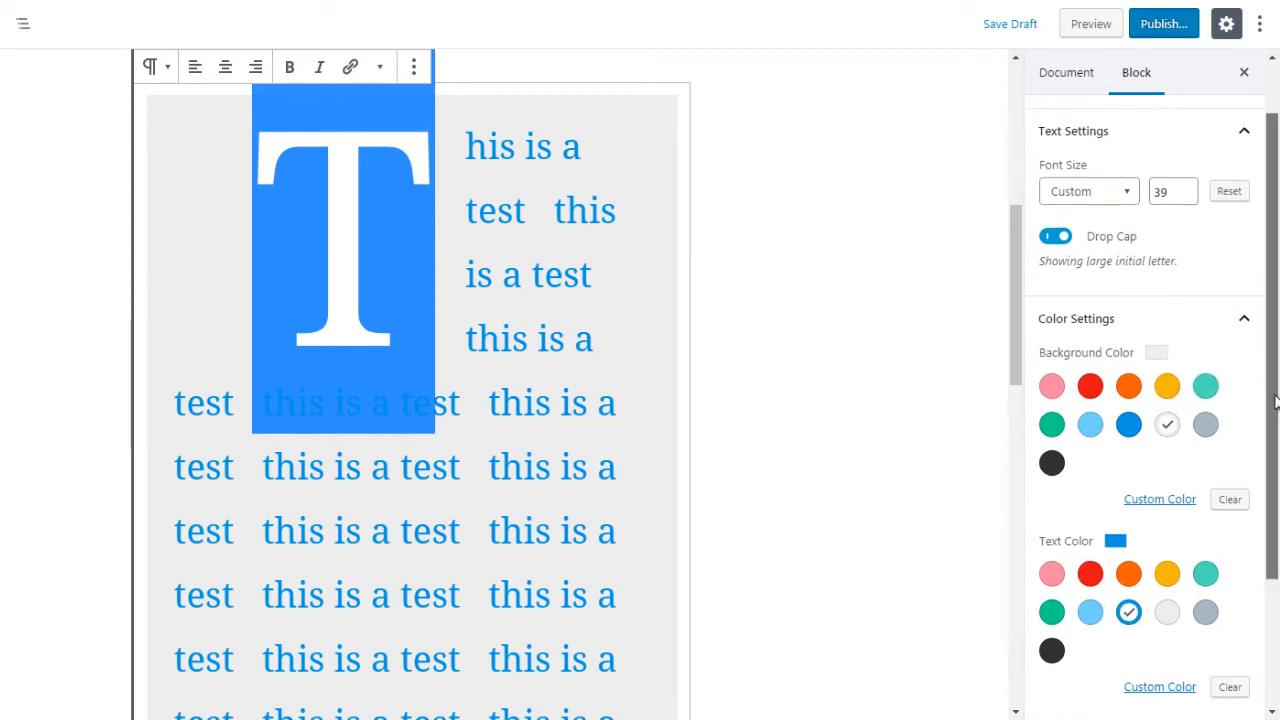
# - Clear the test paragraph's preset background color and choose a custom very pale blue instead
pyautogui.moveTo(1269, 400); pyautogui.dragTo(1277, 515)
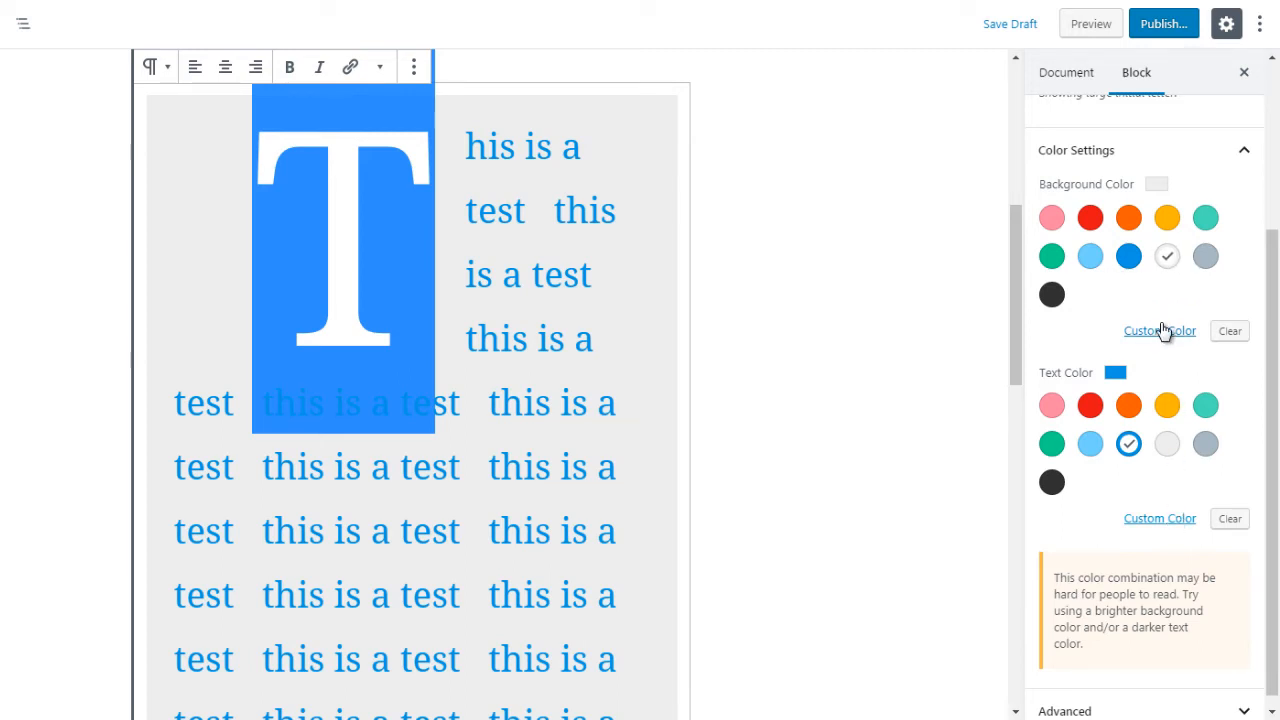
pyautogui.click(1232, 335)
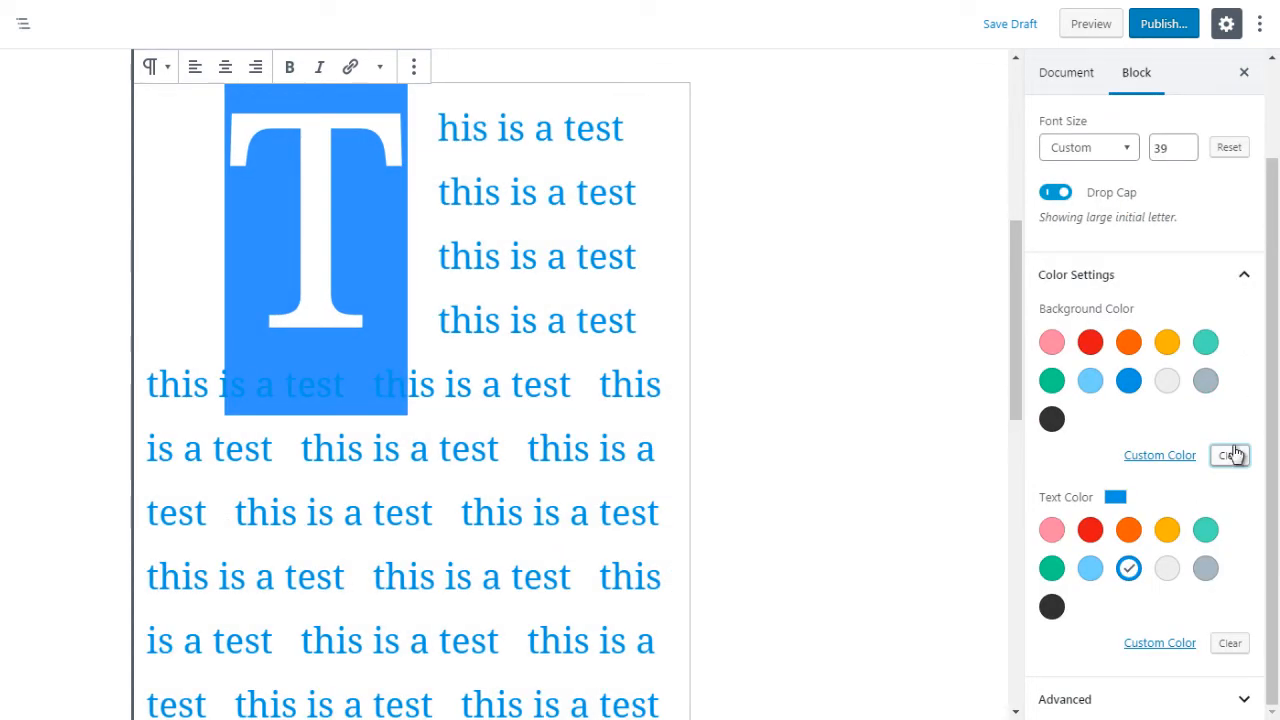
pyautogui.click(1157, 456)
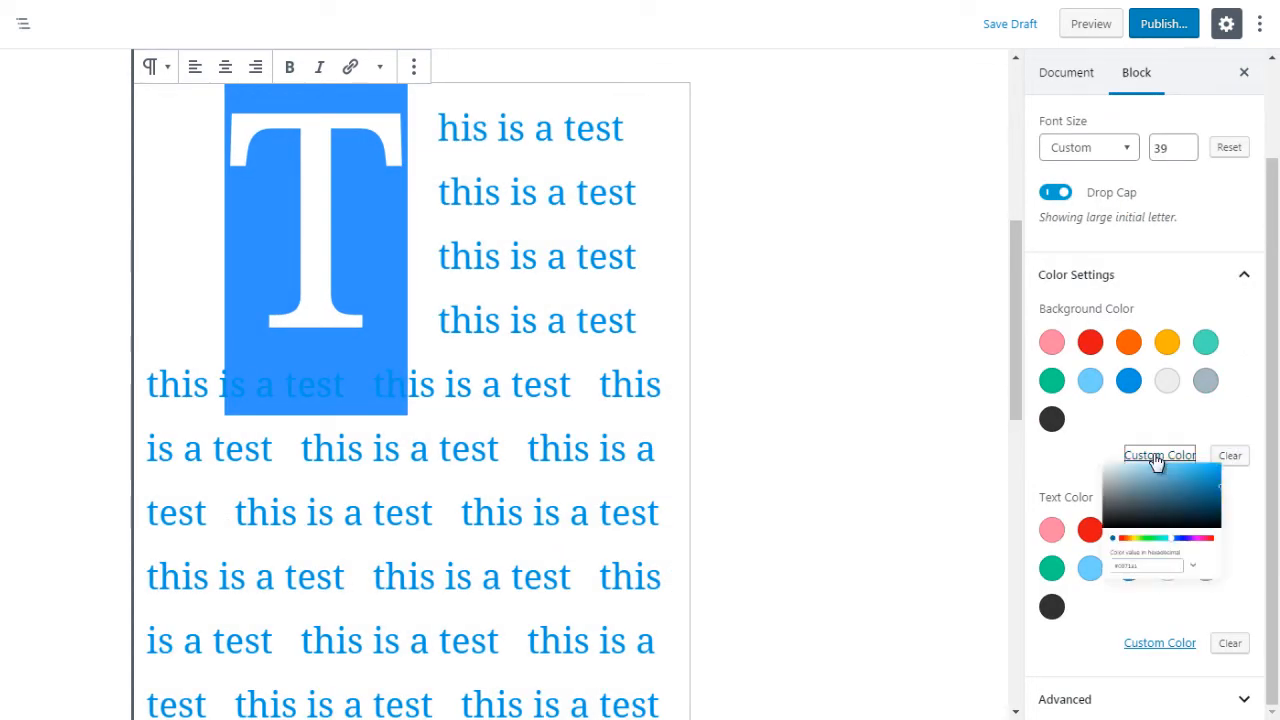
pyautogui.moveTo(1144, 498); pyautogui.dragTo(1224, 482)
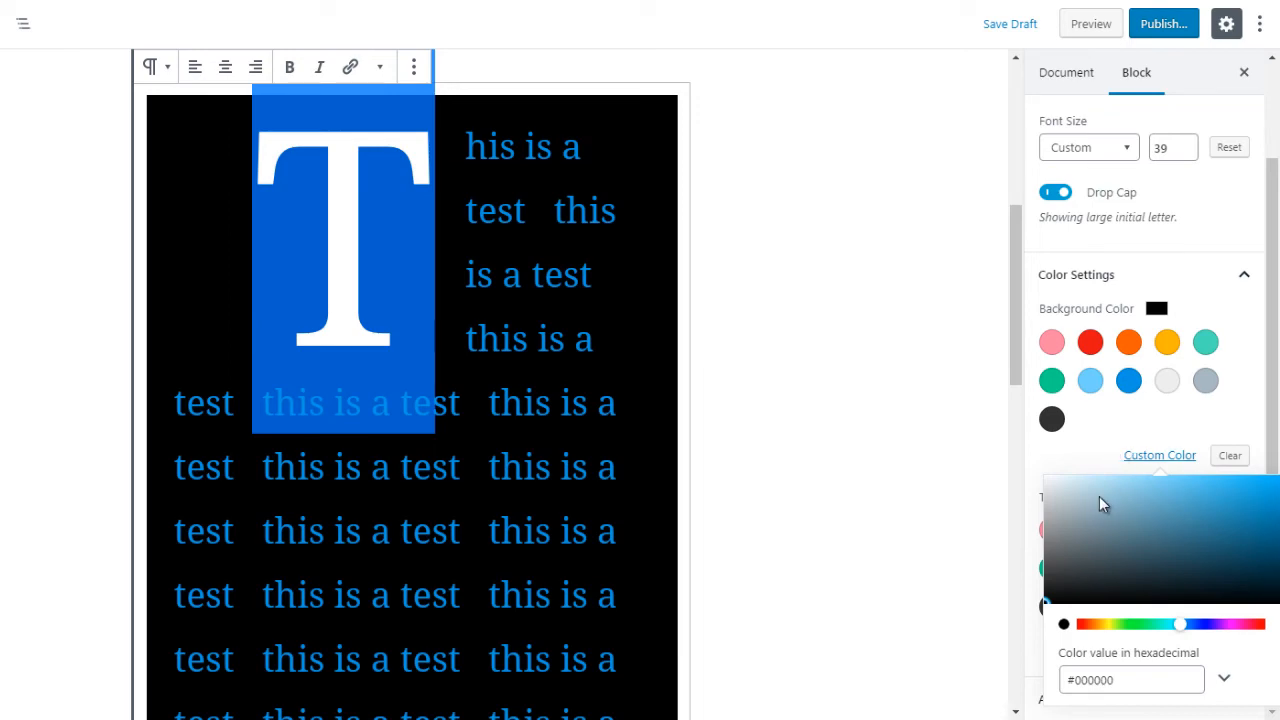
pyautogui.moveTo(1100, 503); pyautogui.dragTo(1051, 470)
pyautogui.click(1051, 471)
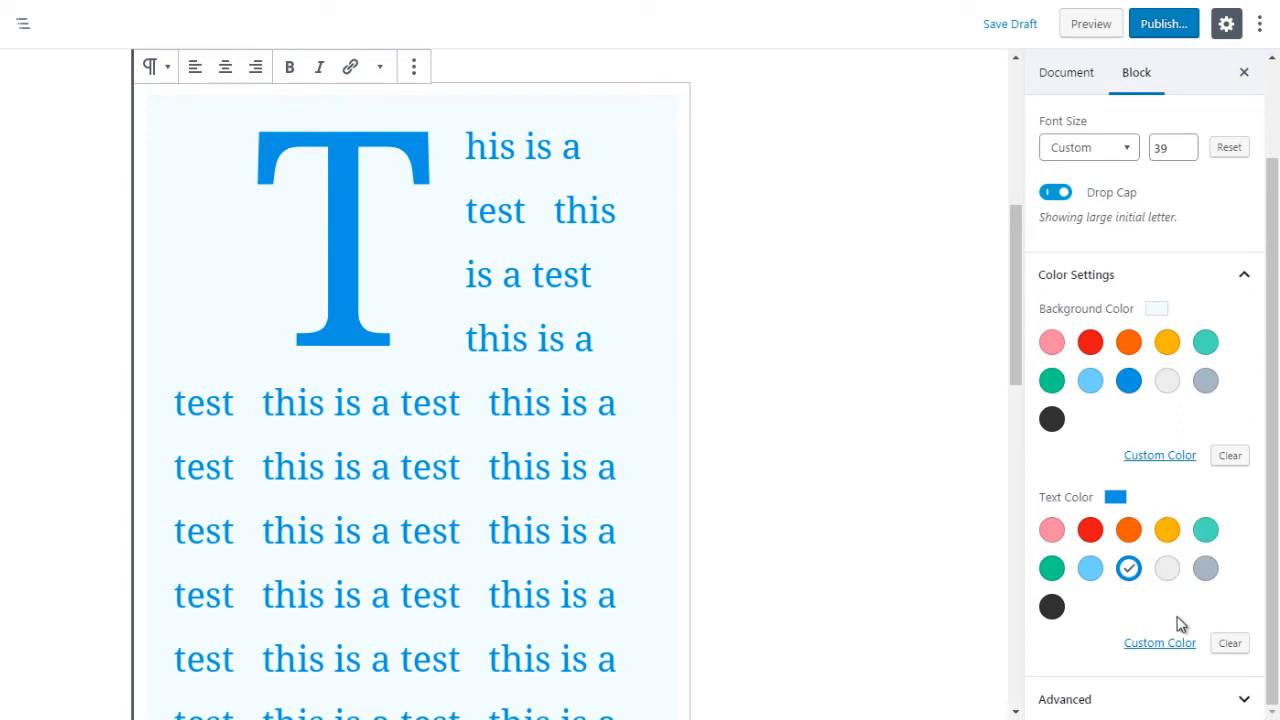
# - Set the test paragraph's text color to a custom near-black blue, #051a26
pyautogui.click(1157, 644)
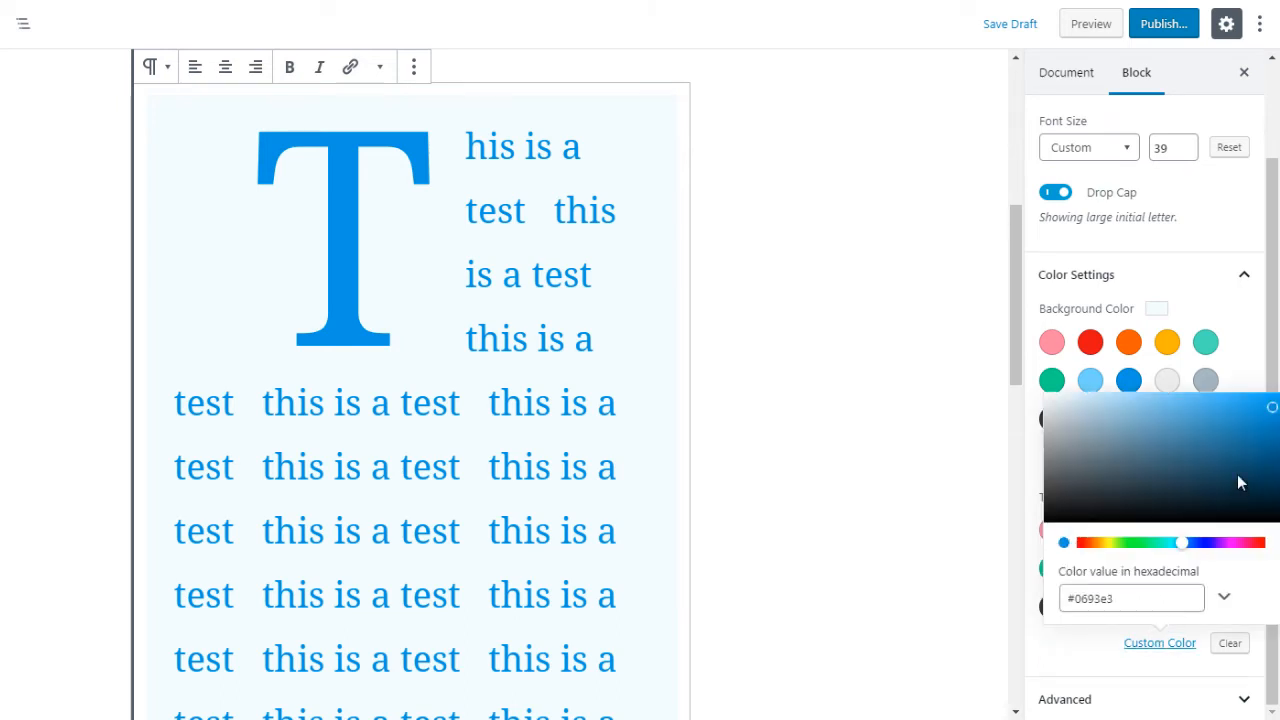
pyautogui.click(1170, 436)
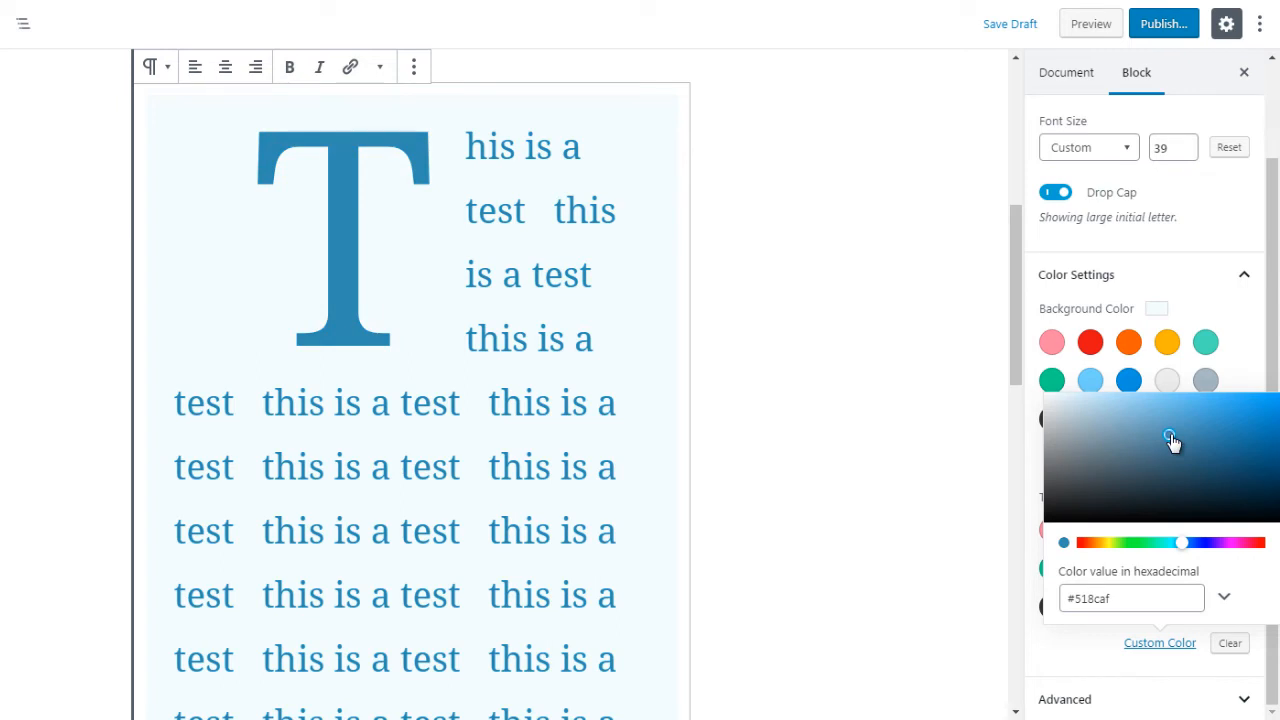
pyautogui.click(1249, 505)
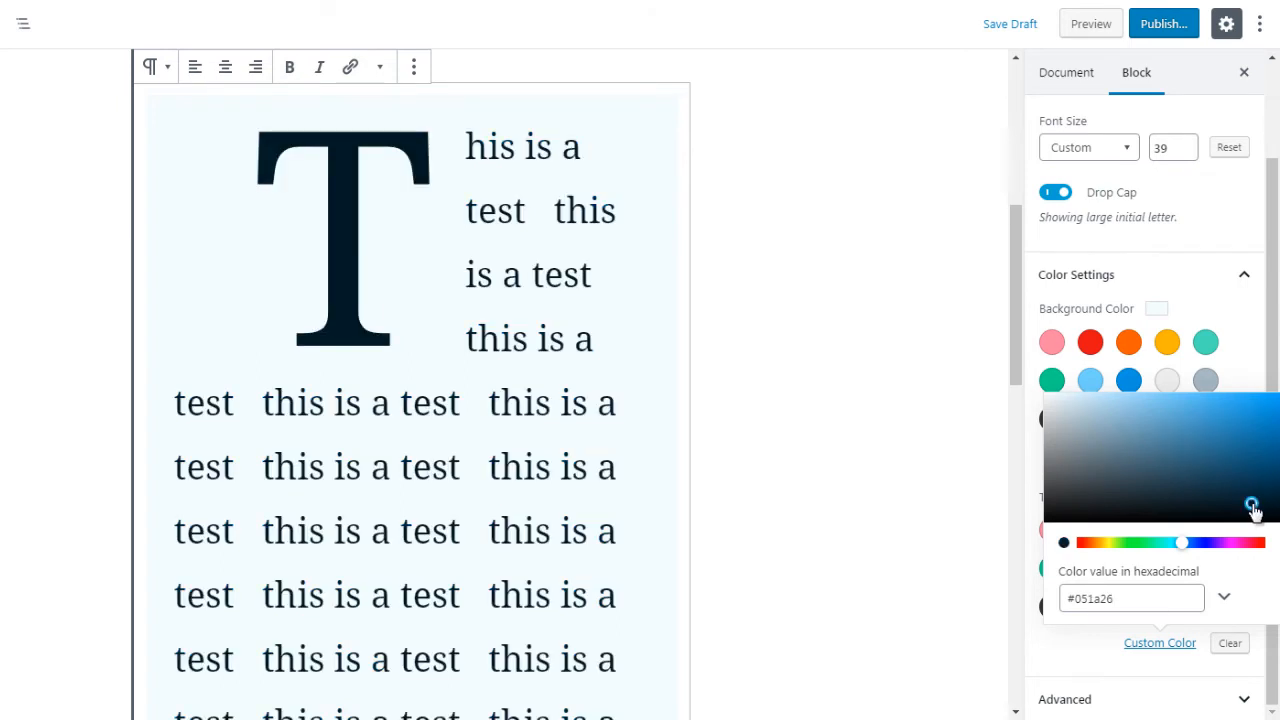
pyautogui.click(1247, 373)
pyautogui.moveTo(1264, 453); pyautogui.dragTo(1264, 475)
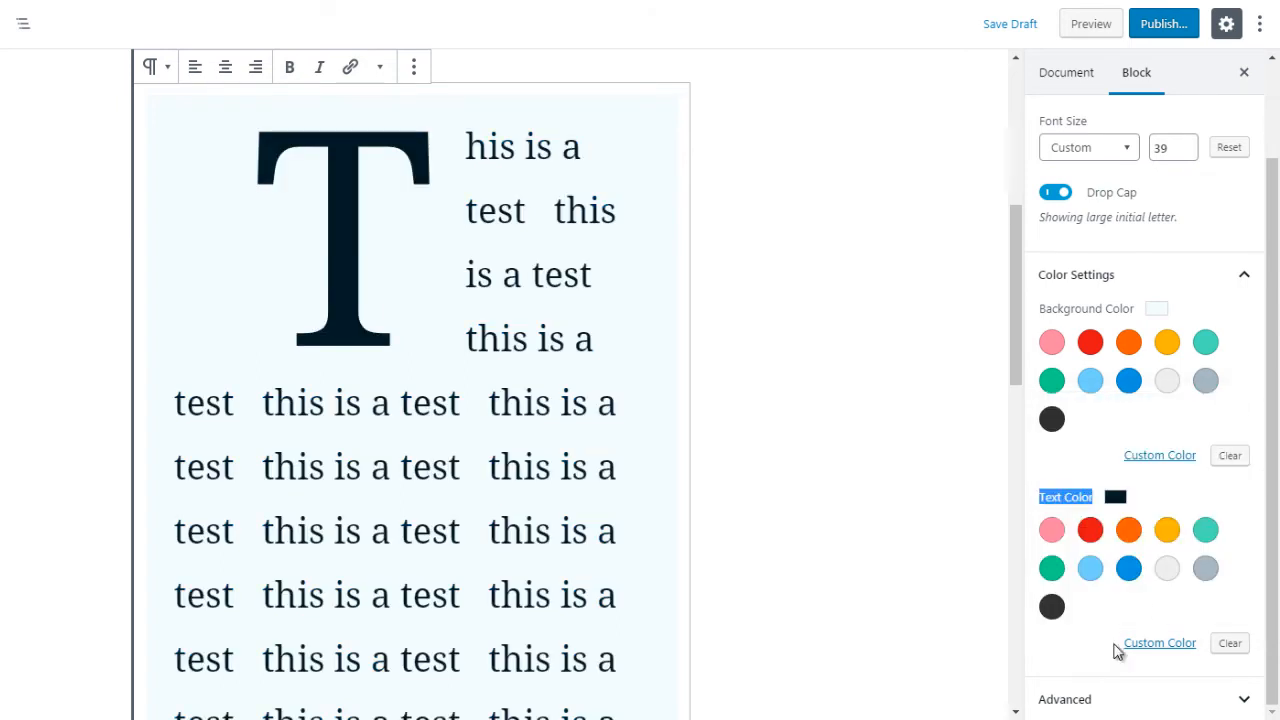
# - Examine the Additional CSS Class field in the paragraph's Advanced settings and collapse that section again
pyautogui.click(1062, 697)
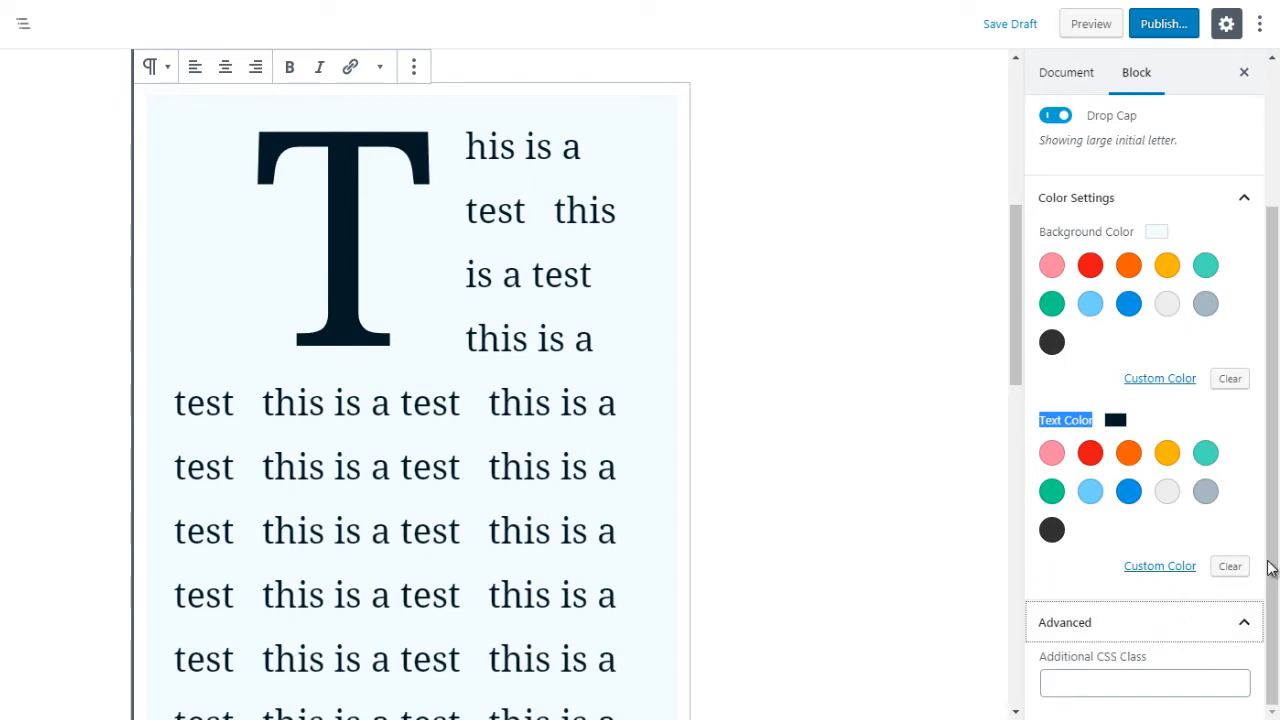
pyautogui.scroll(-1, 1272, 566)
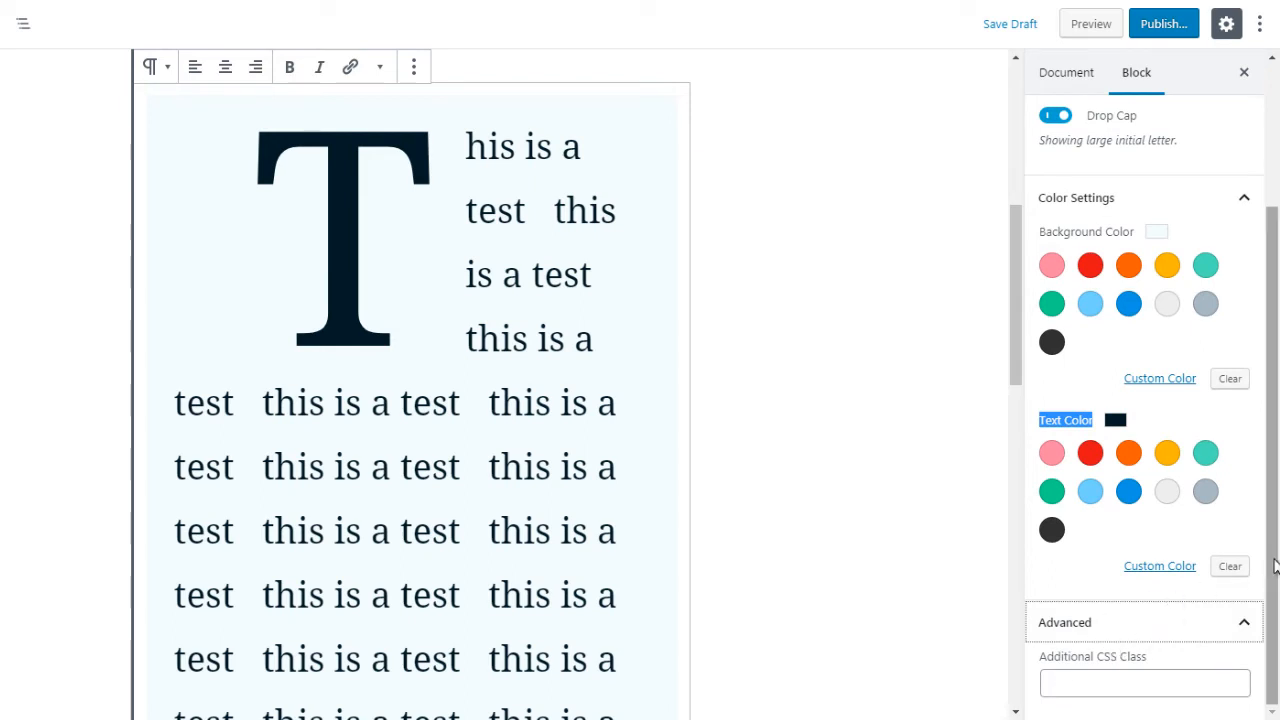
pyautogui.click(1113, 680)
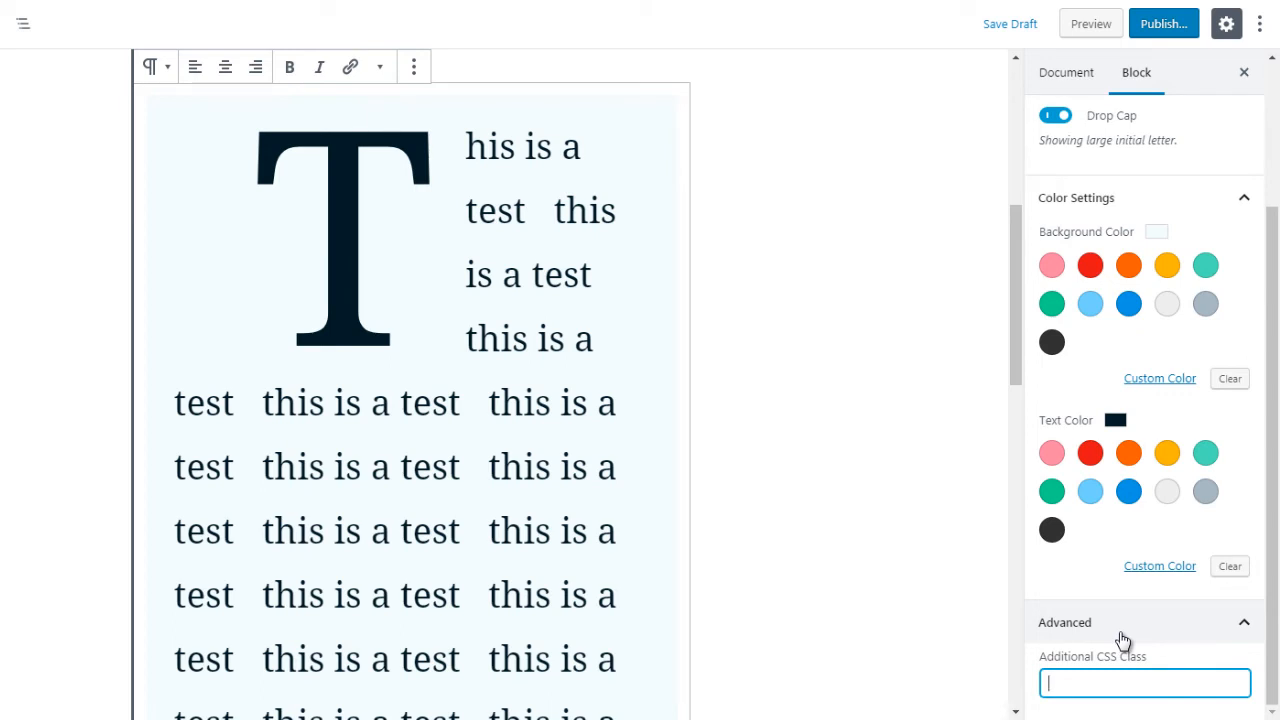
pyautogui.click(1122, 640)
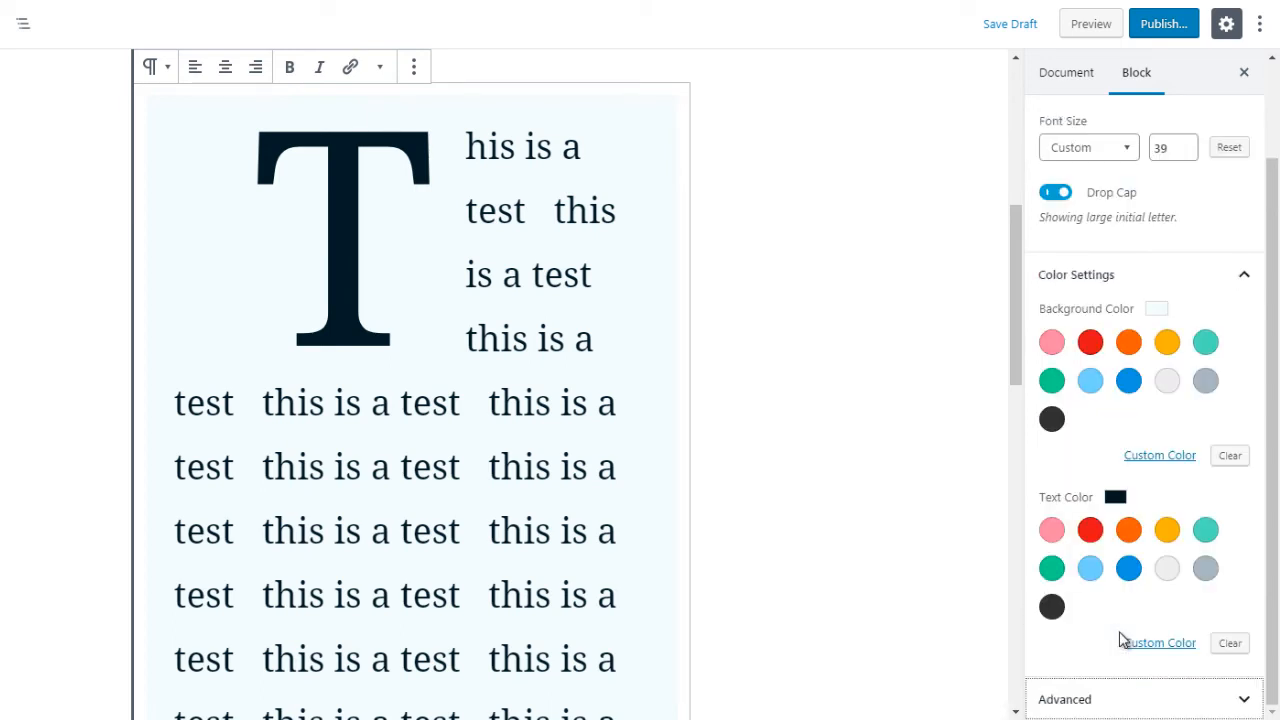
# - Browse the Common Blocks category in the block inserter between the test paragraph and the Gallery block, then close it
pyautogui.moveTo(1012, 316); pyautogui.dragTo(991, 534)
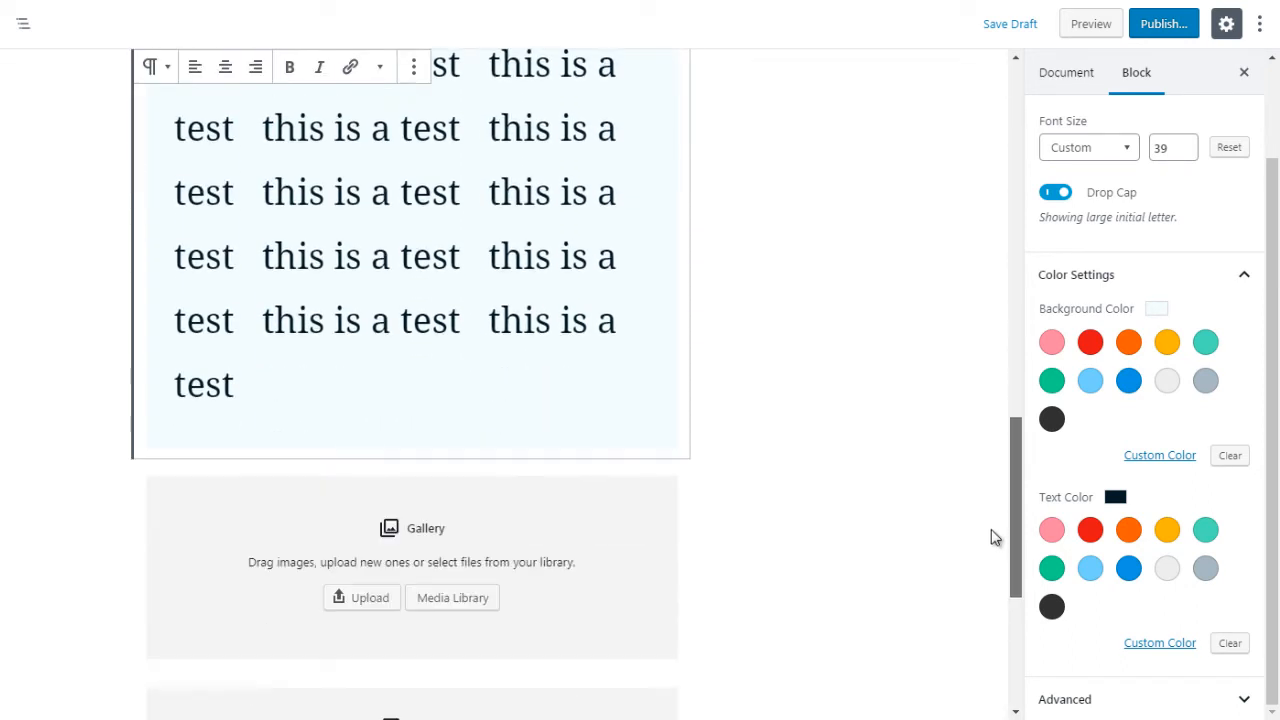
pyautogui.click(743, 417)
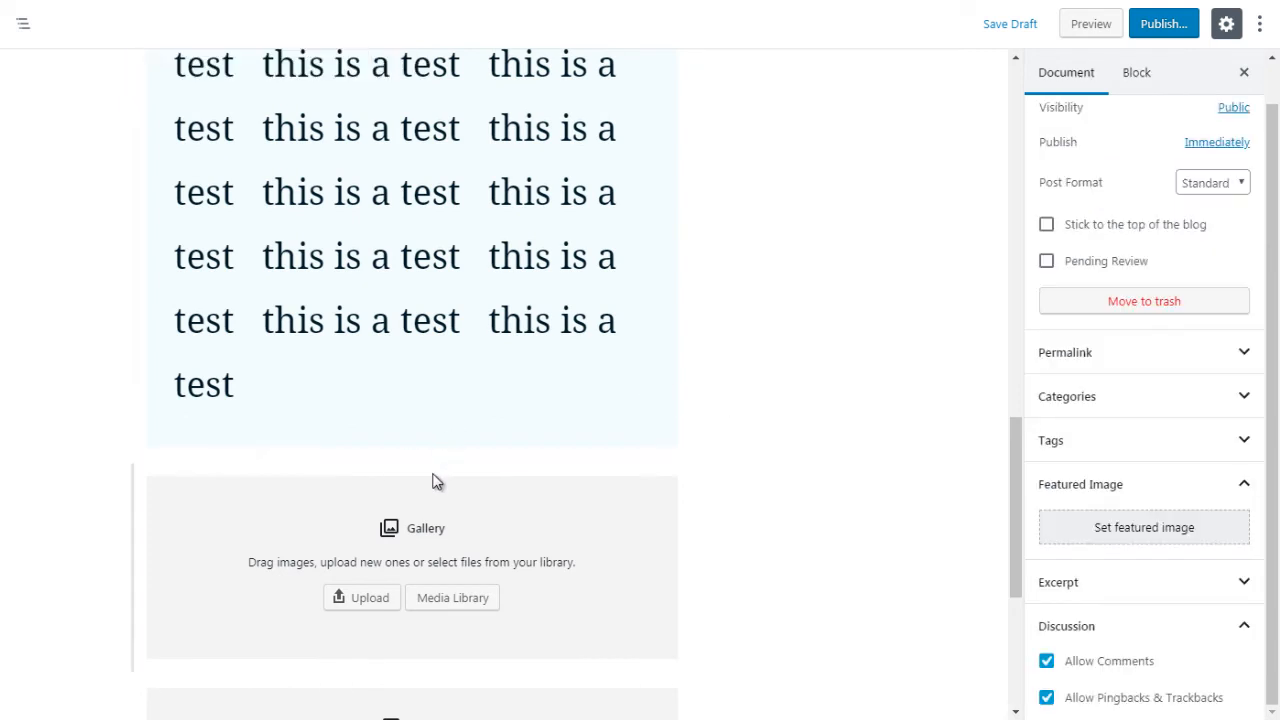
pyautogui.click(412, 460)
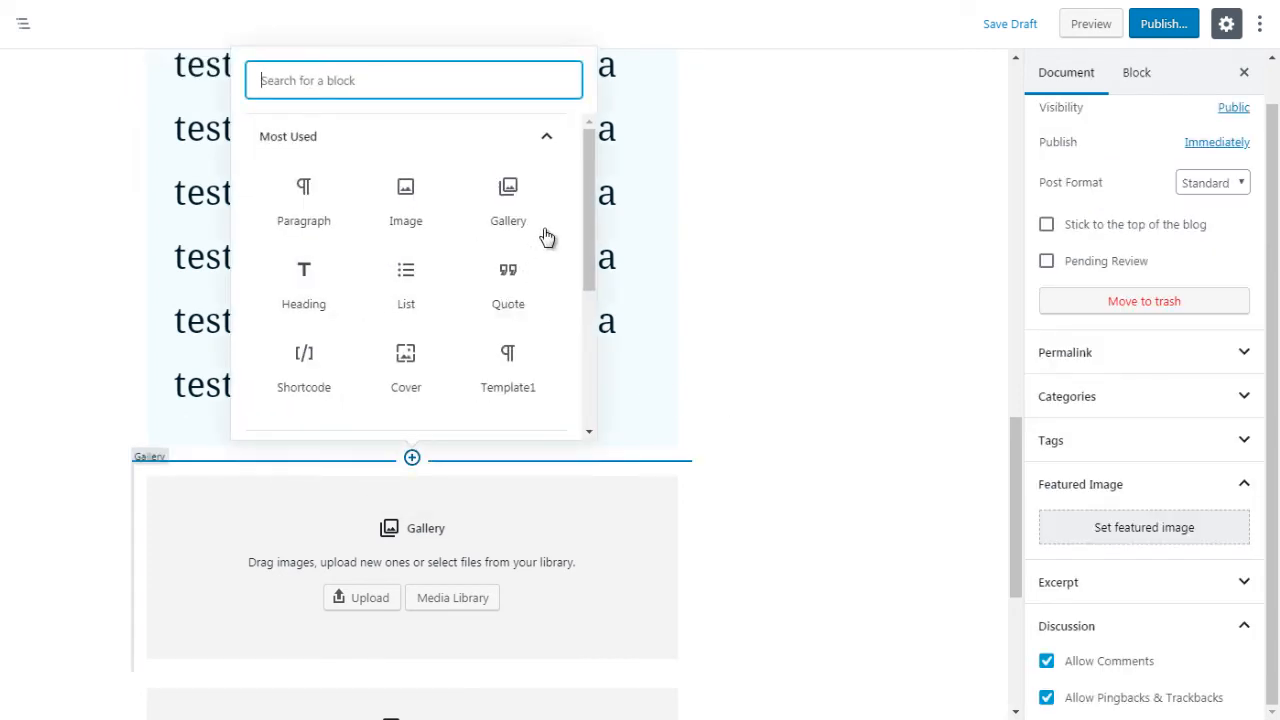
pyautogui.click(537, 137)
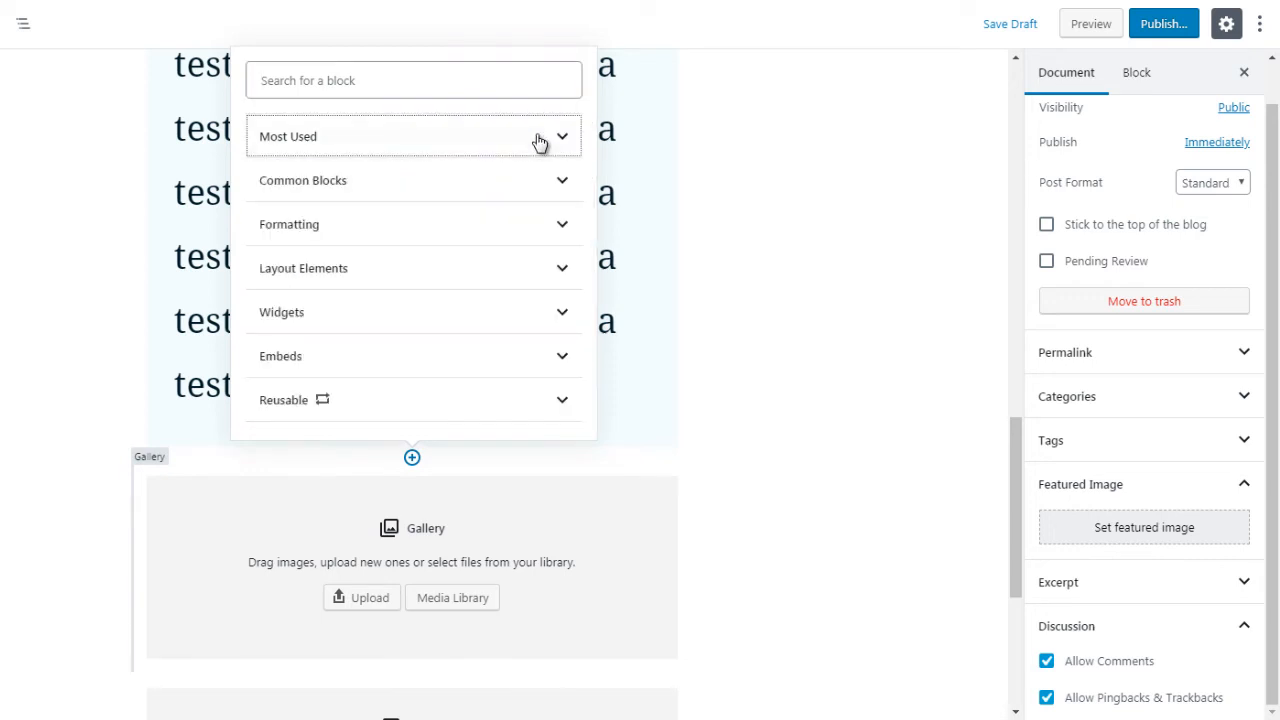
pyautogui.click(502, 195)
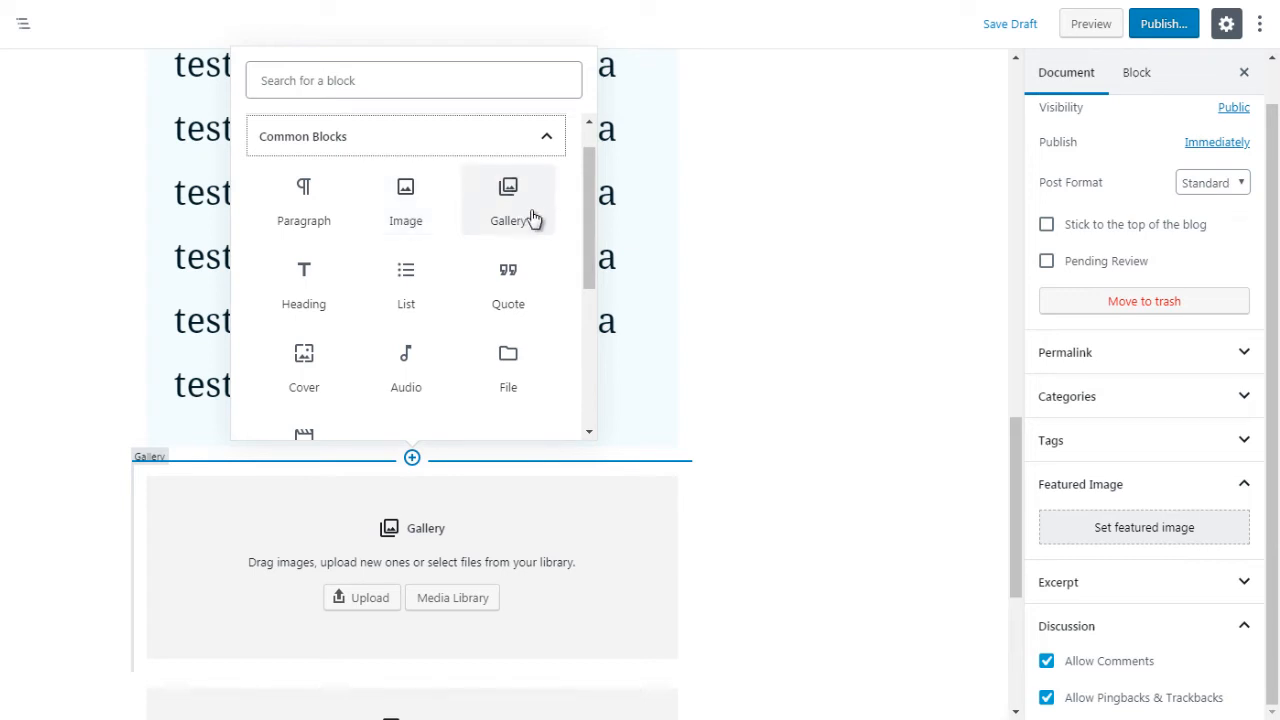
pyautogui.click(760, 335)
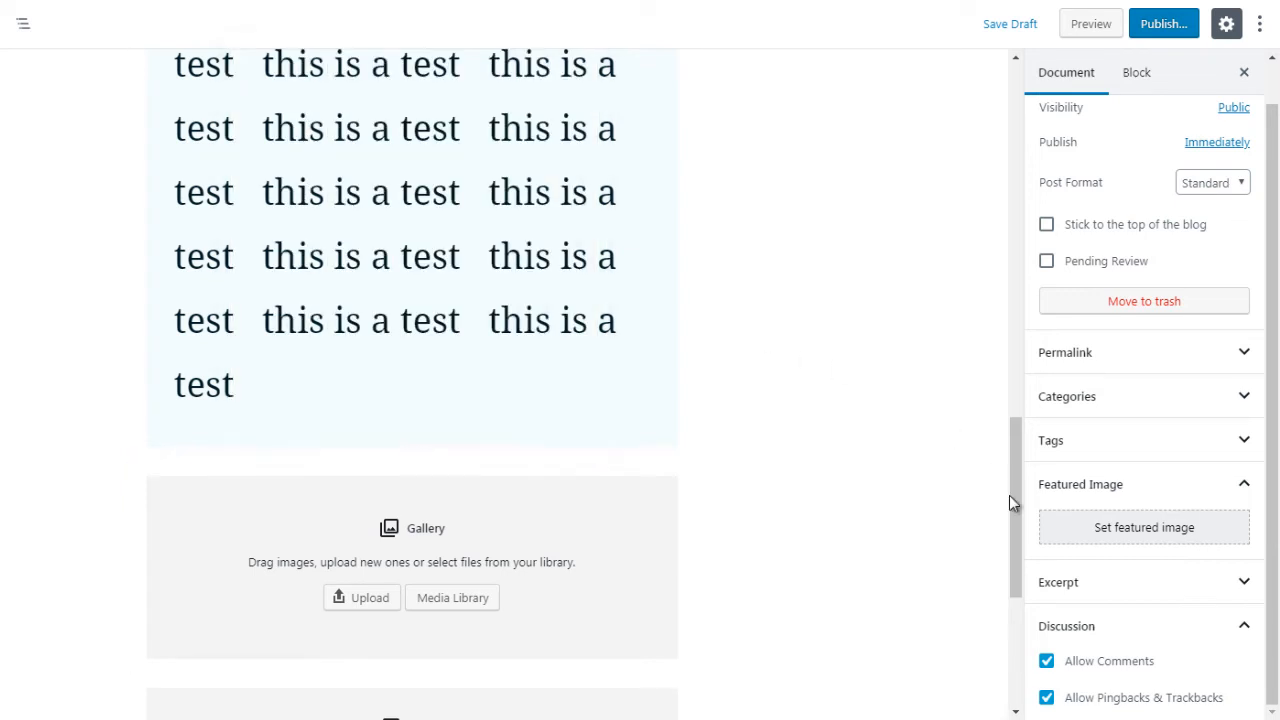
# - Inspect the empty Image block and the Gallery block above it by selecting each, then deselect the Gallery block
pyautogui.moveTo(1010, 495); pyautogui.dragTo(1014, 551)
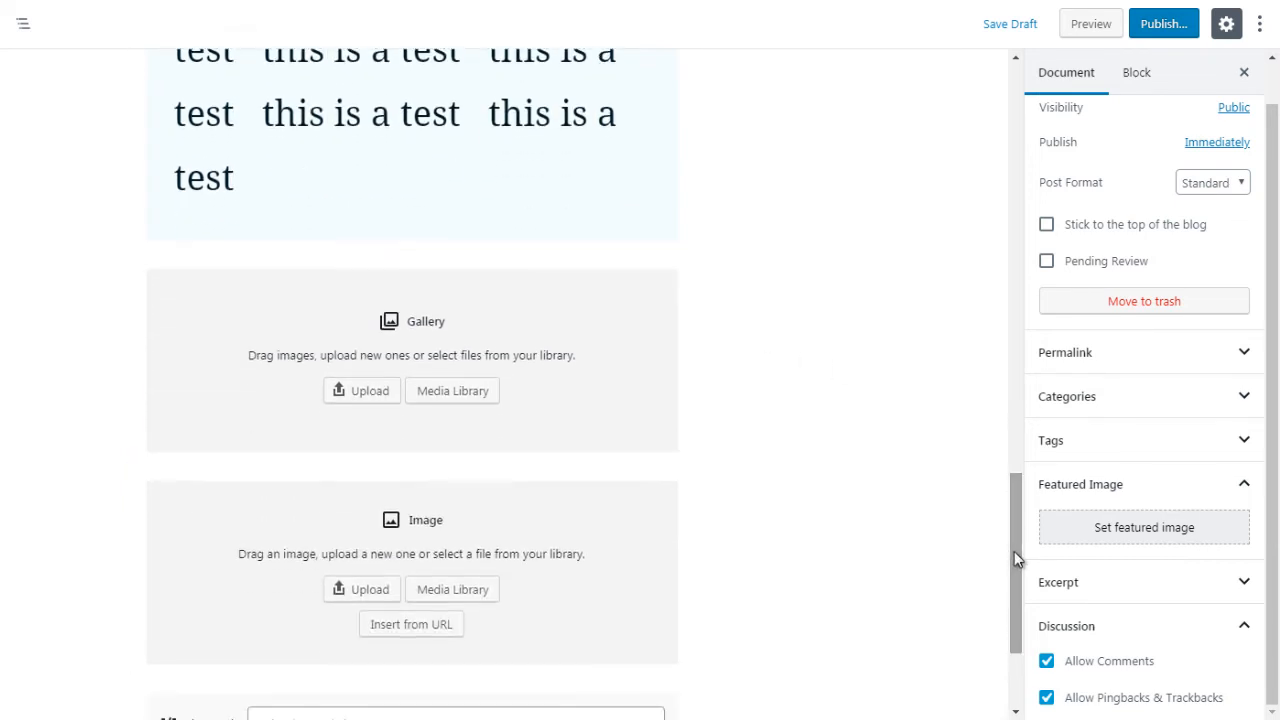
pyautogui.click(611, 537)
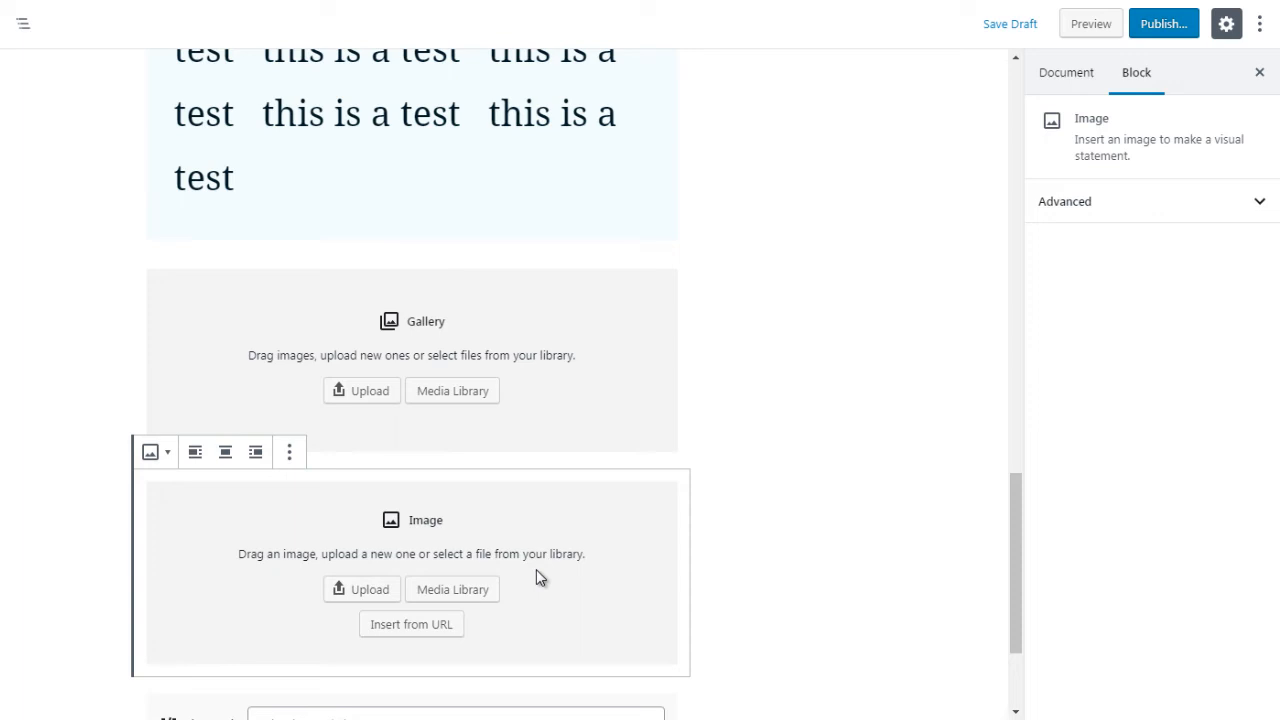
pyautogui.click(591, 407)
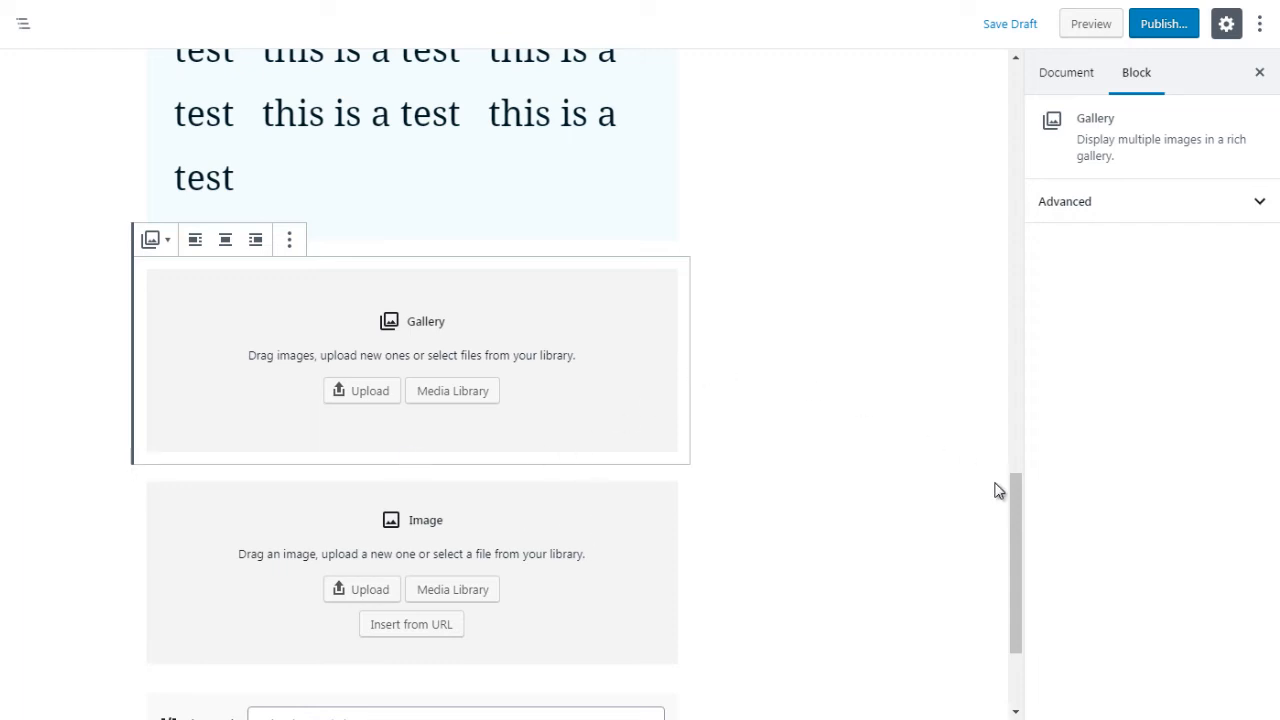
pyautogui.moveTo(1012, 495)
pyautogui.mouseDown()
pyautogui.moveTo(1012, 514)
pyautogui.moveTo(1011, 490)
pyautogui.mouseUp()
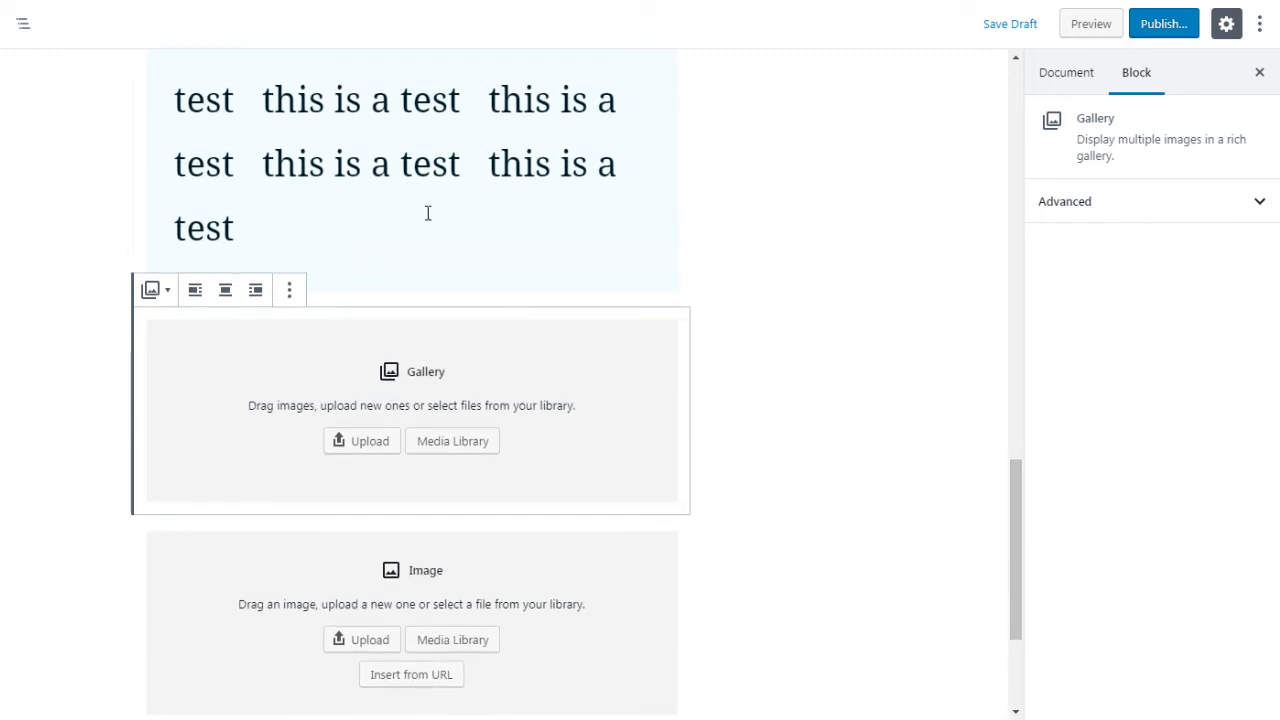
pyautogui.click(100, 367)
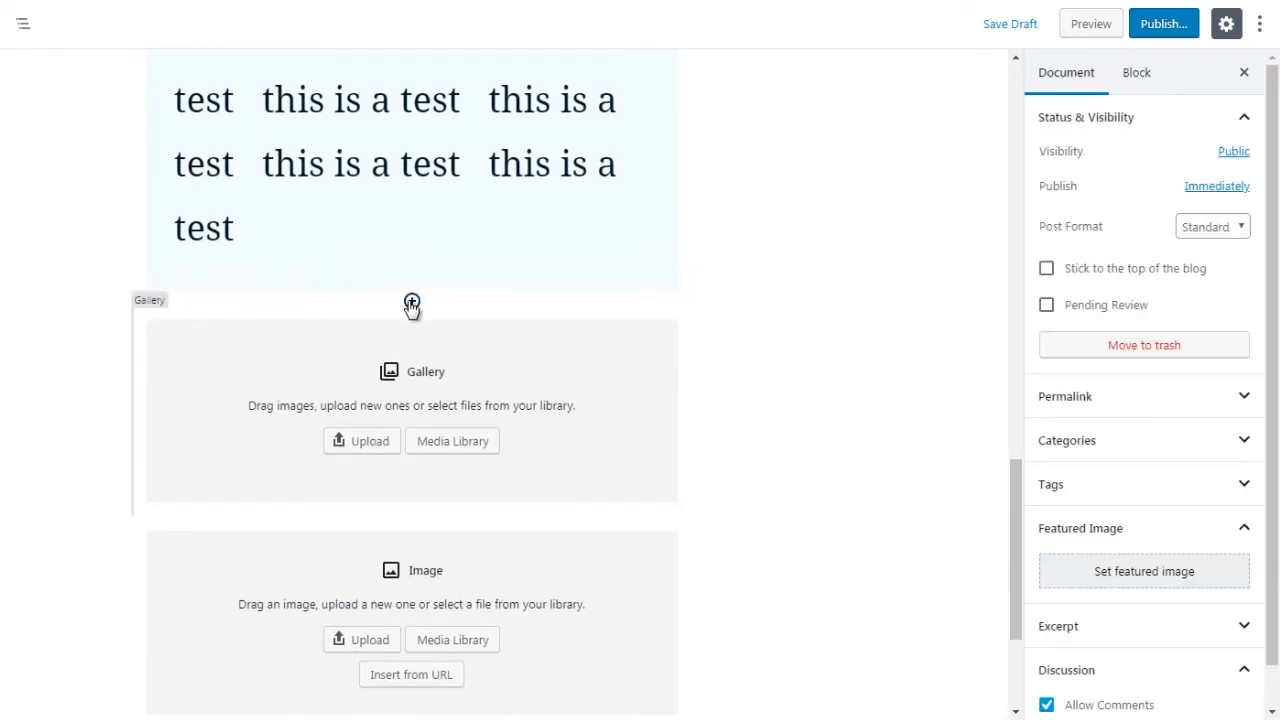
# - Insert a List block from the Common Blocks category between the test paragraph and the Gallery block
pyautogui.click(411, 301)
pyautogui.click(549, 412)
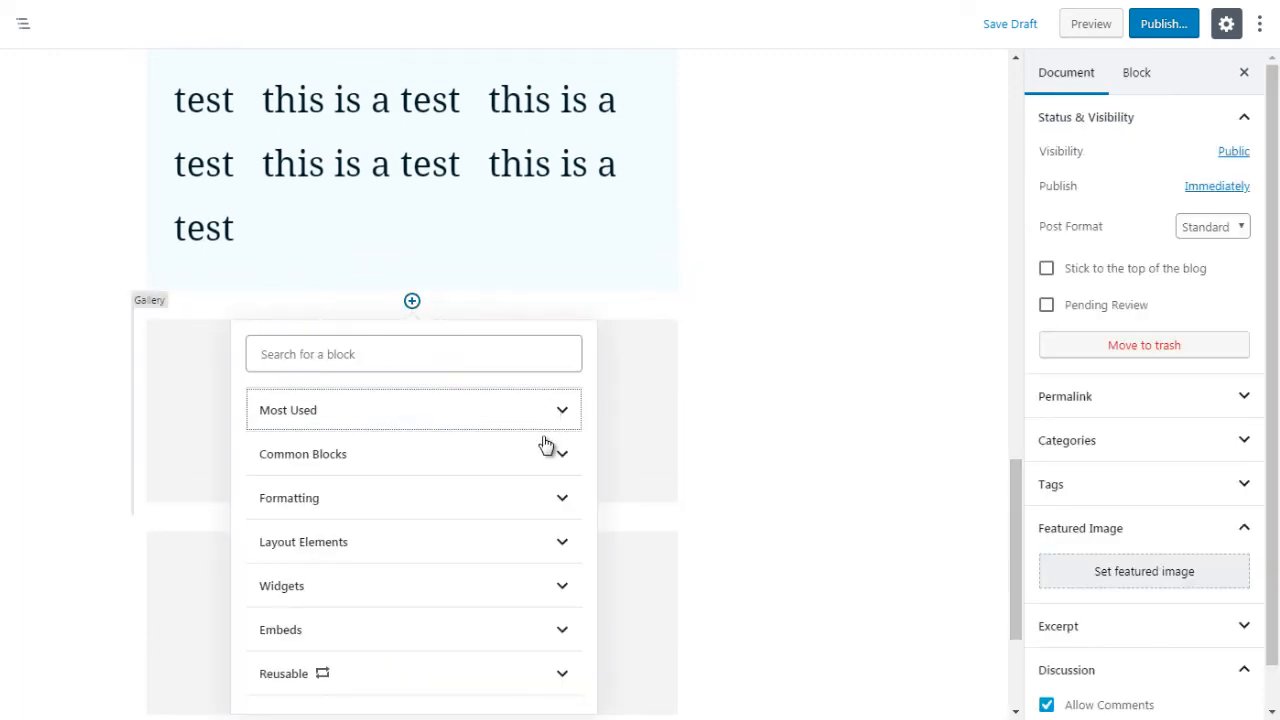
pyautogui.click(543, 449)
pyautogui.moveTo(589, 471); pyautogui.dragTo(588, 485)
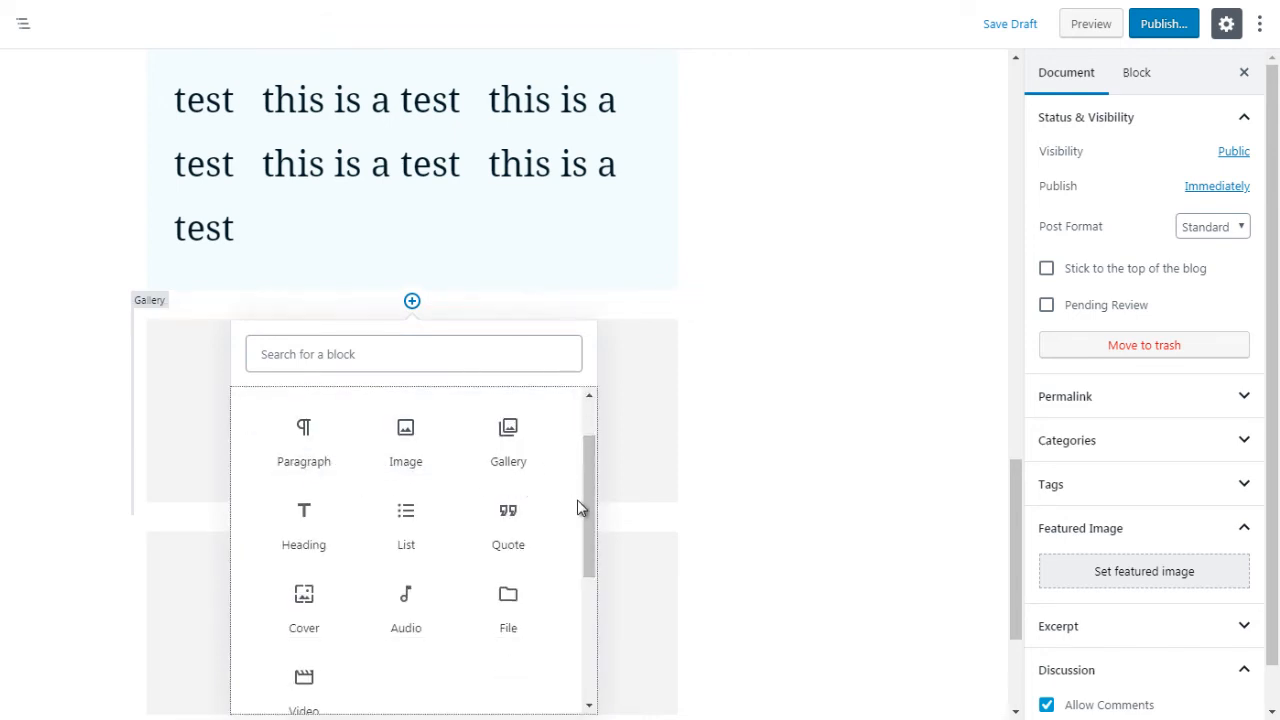
pyautogui.moveTo(591, 517); pyautogui.dragTo(592, 545)
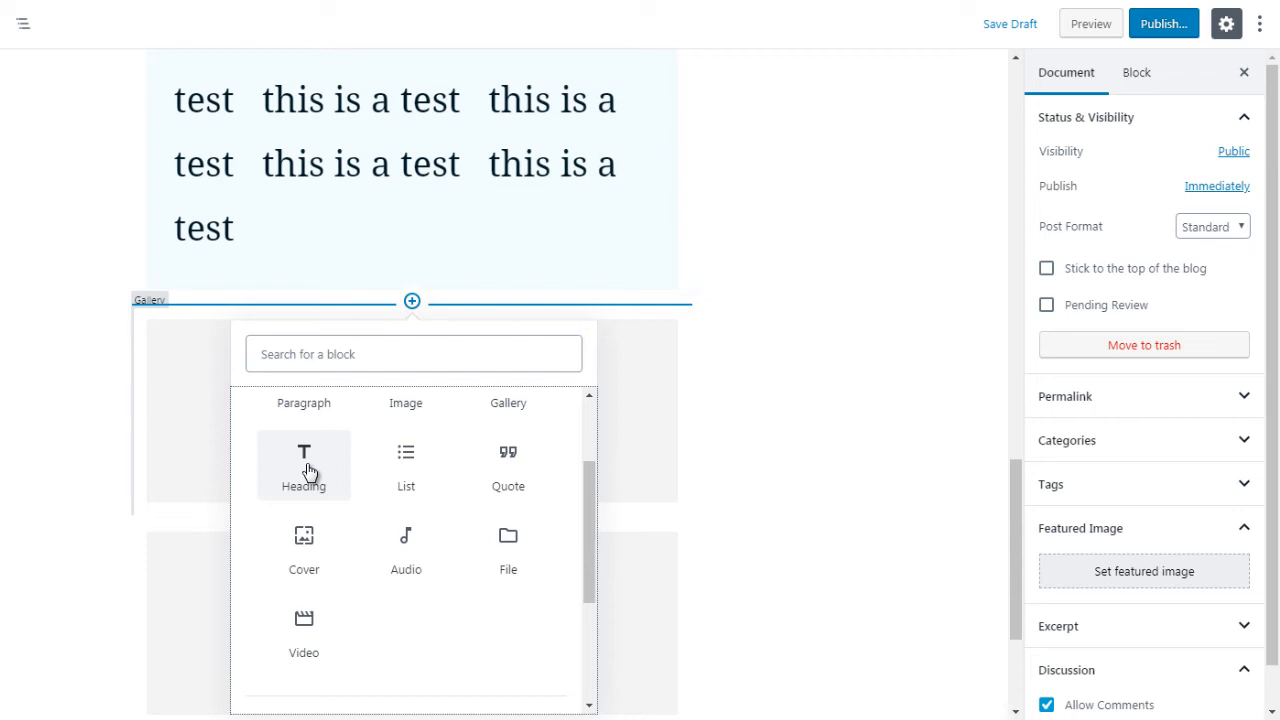
pyautogui.click(414, 485)
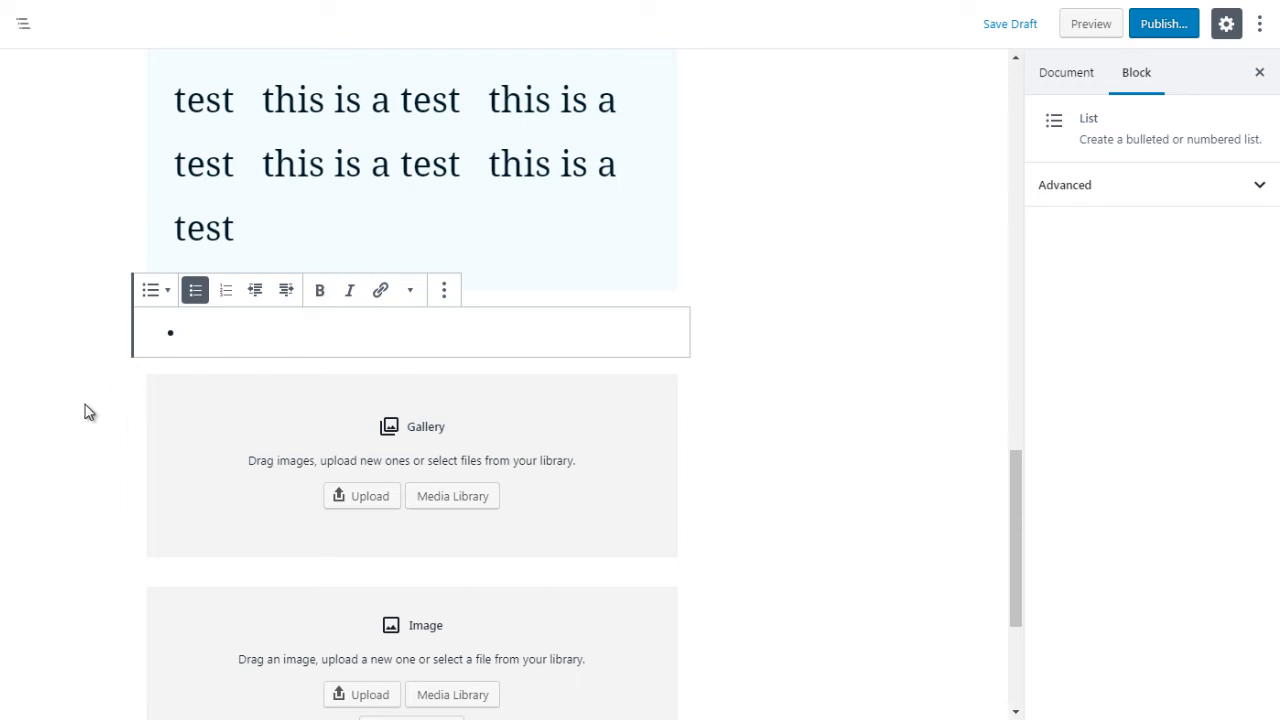
# - Insert a Quote block between the empty list and the Gallery block and enter "test" as its text
pyautogui.click(389, 357)
pyautogui.click(412, 357)
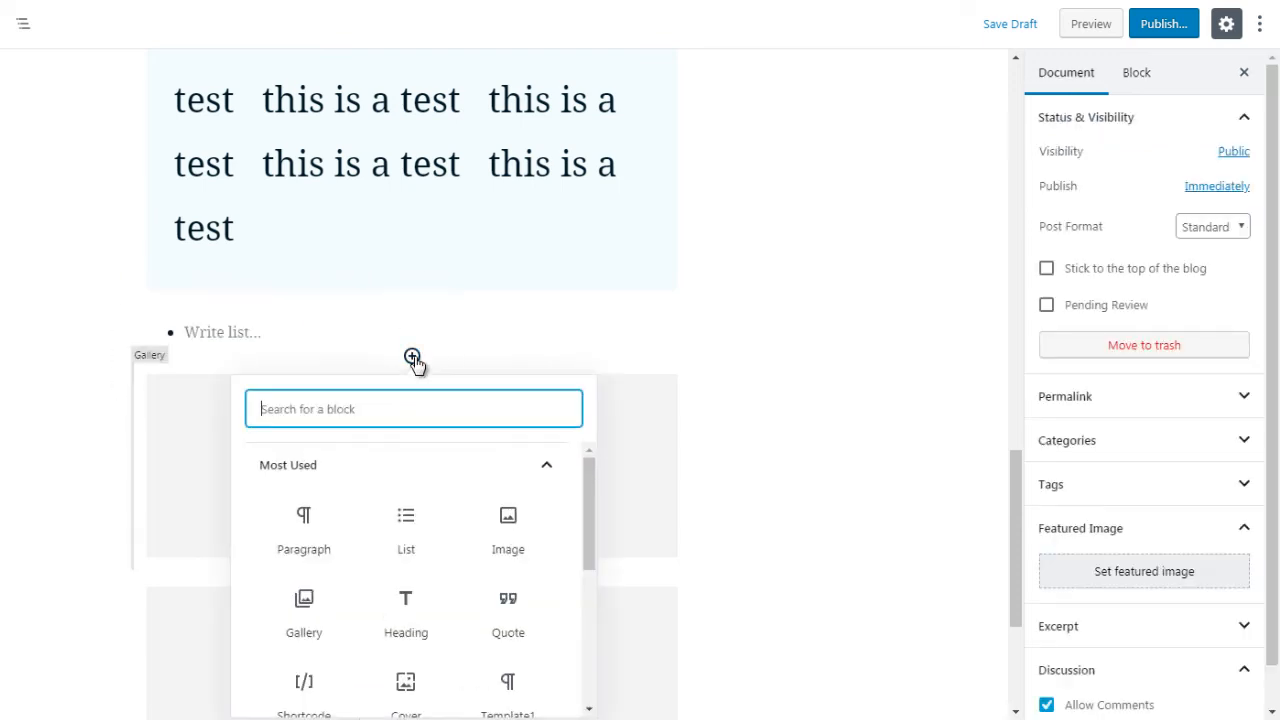
pyautogui.click(558, 467)
pyautogui.click(523, 510)
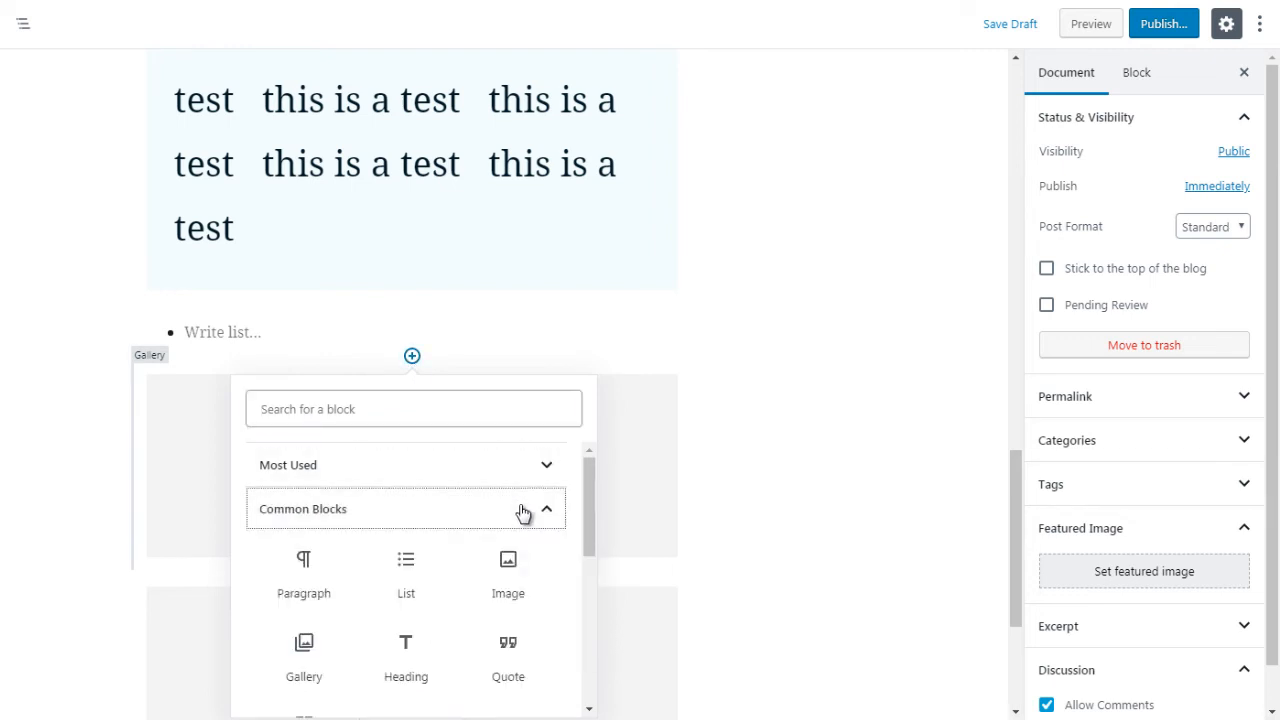
pyautogui.moveTo(584, 512); pyautogui.dragTo(585, 552)
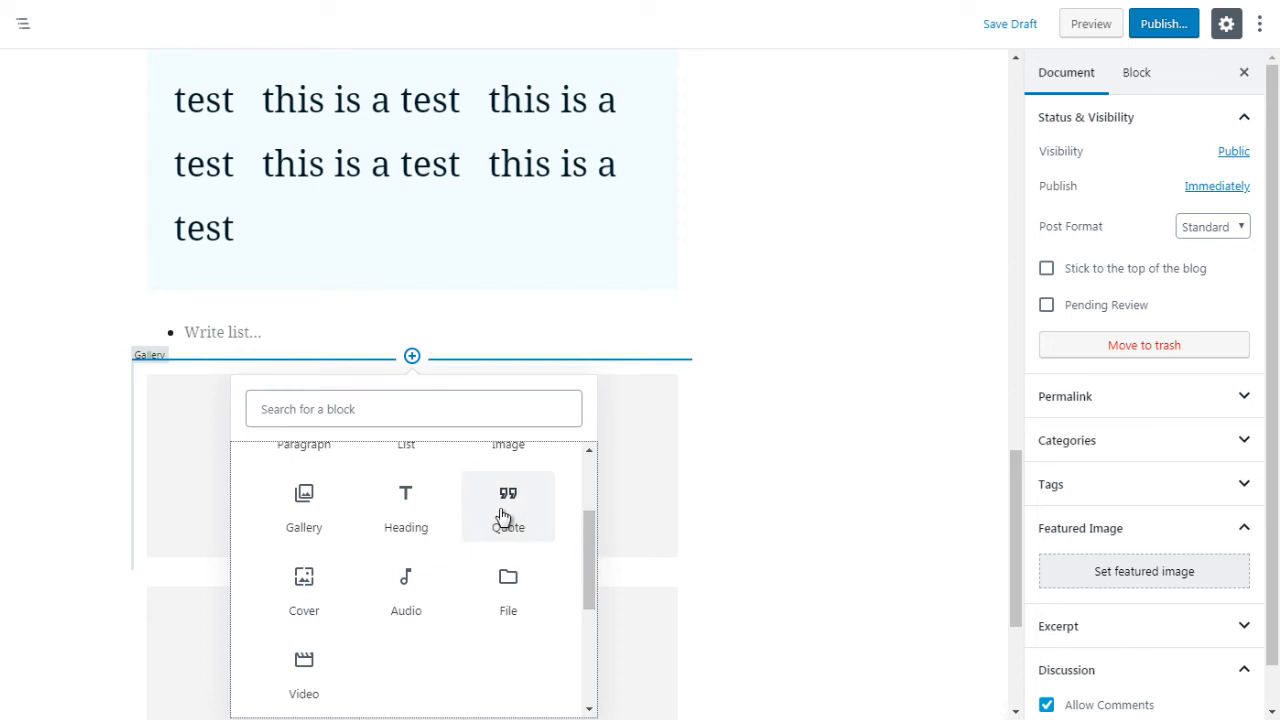
pyautogui.click(505, 515)
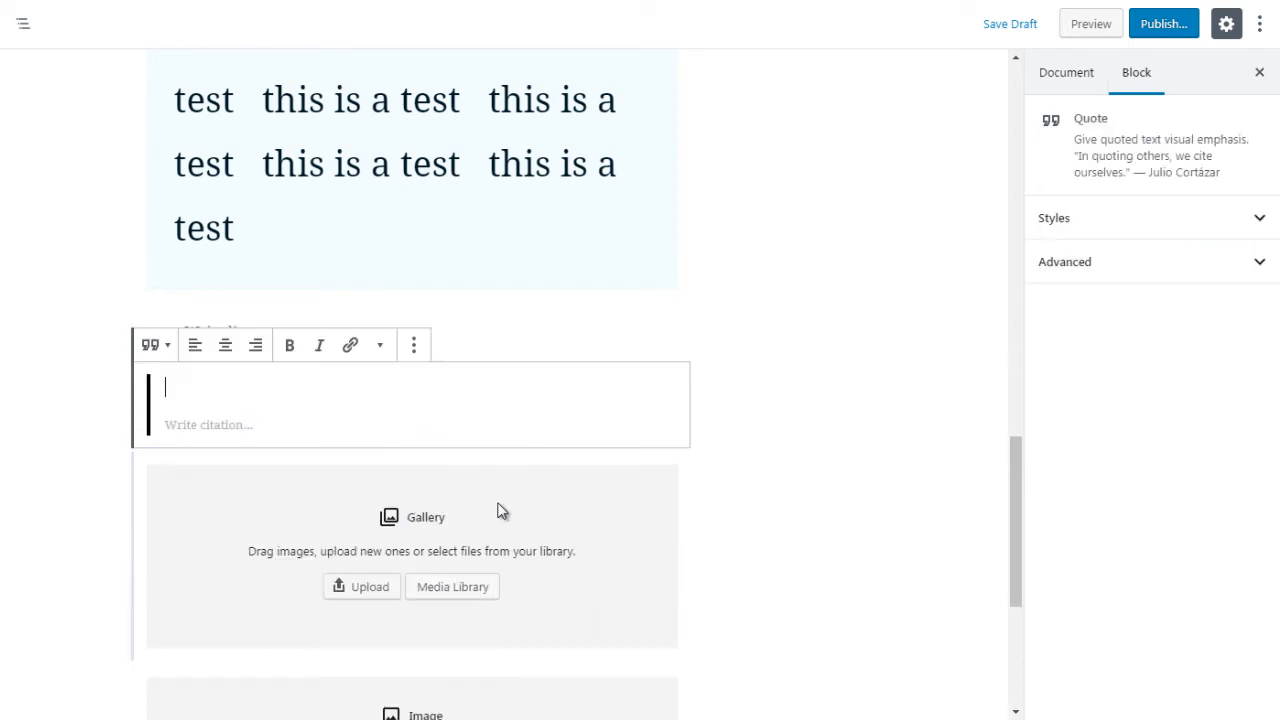
pyautogui.write('test')
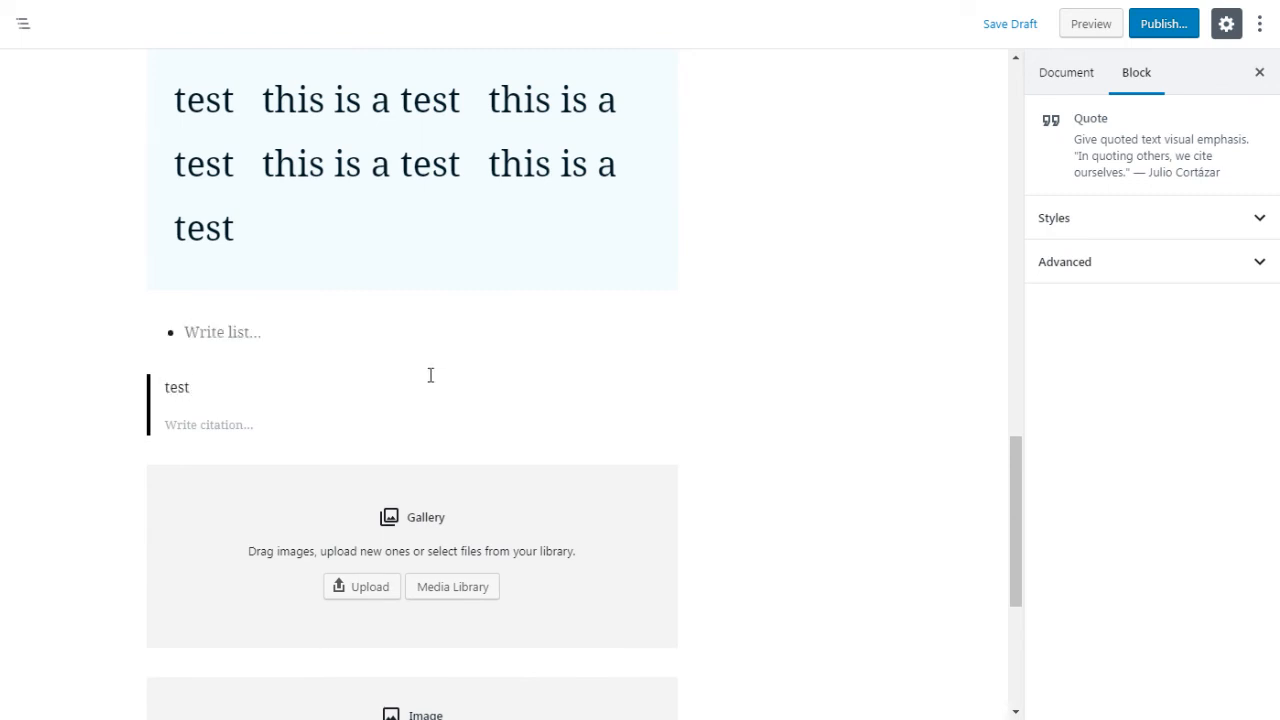
# - Compare the Default and Large styles on the "This is a quote" block, leave it on Large, and deselect the block
pyautogui.moveTo(1014, 583); pyautogui.dragTo(1014, 234)
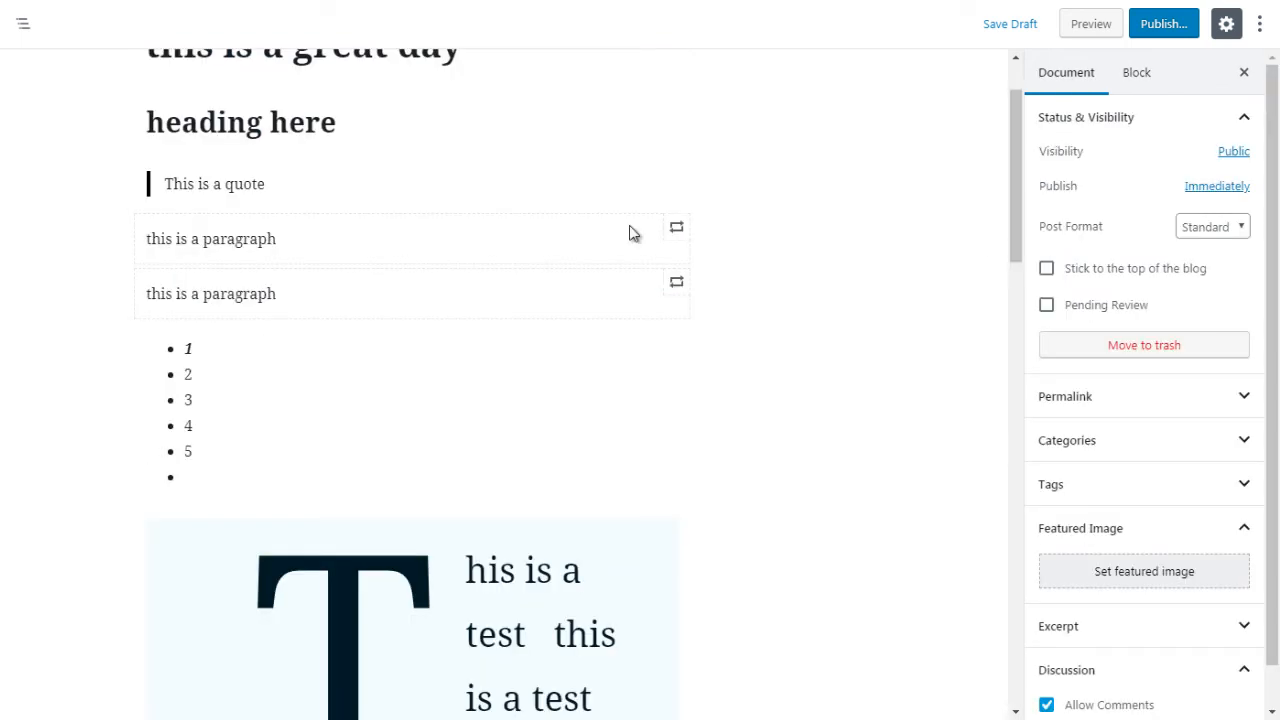
pyautogui.click(513, 191)
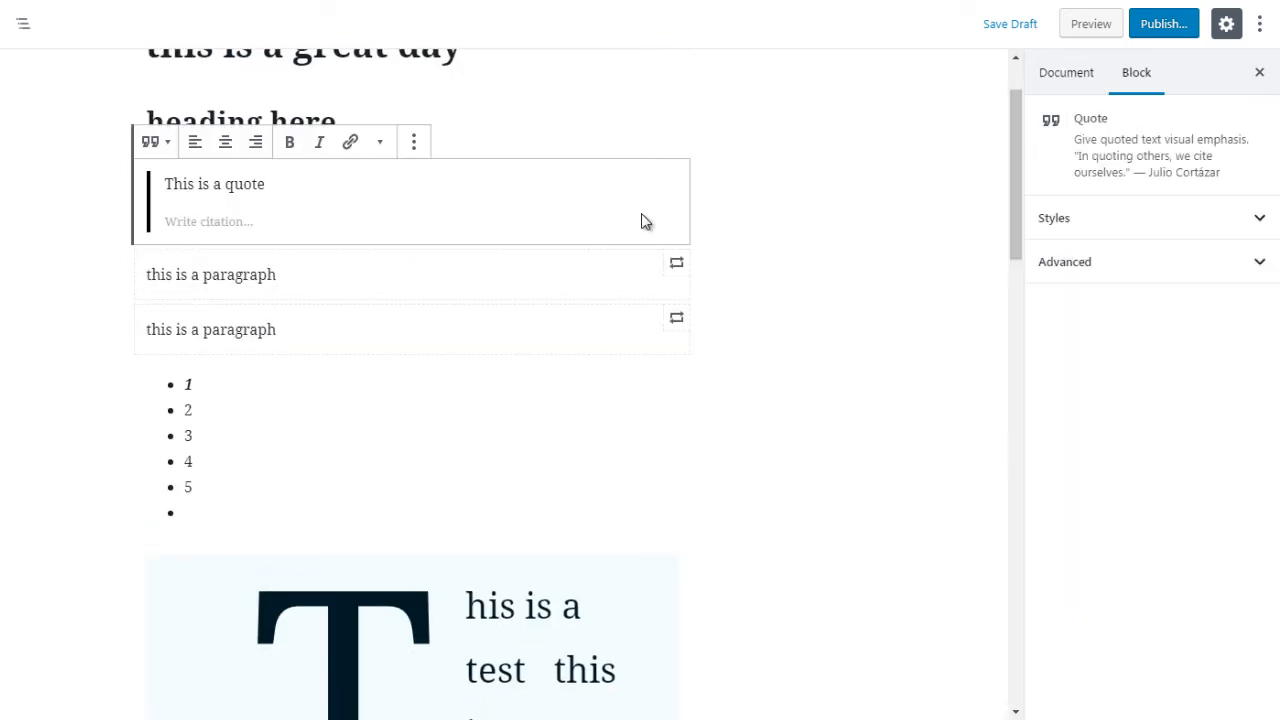
pyautogui.click(1104, 223)
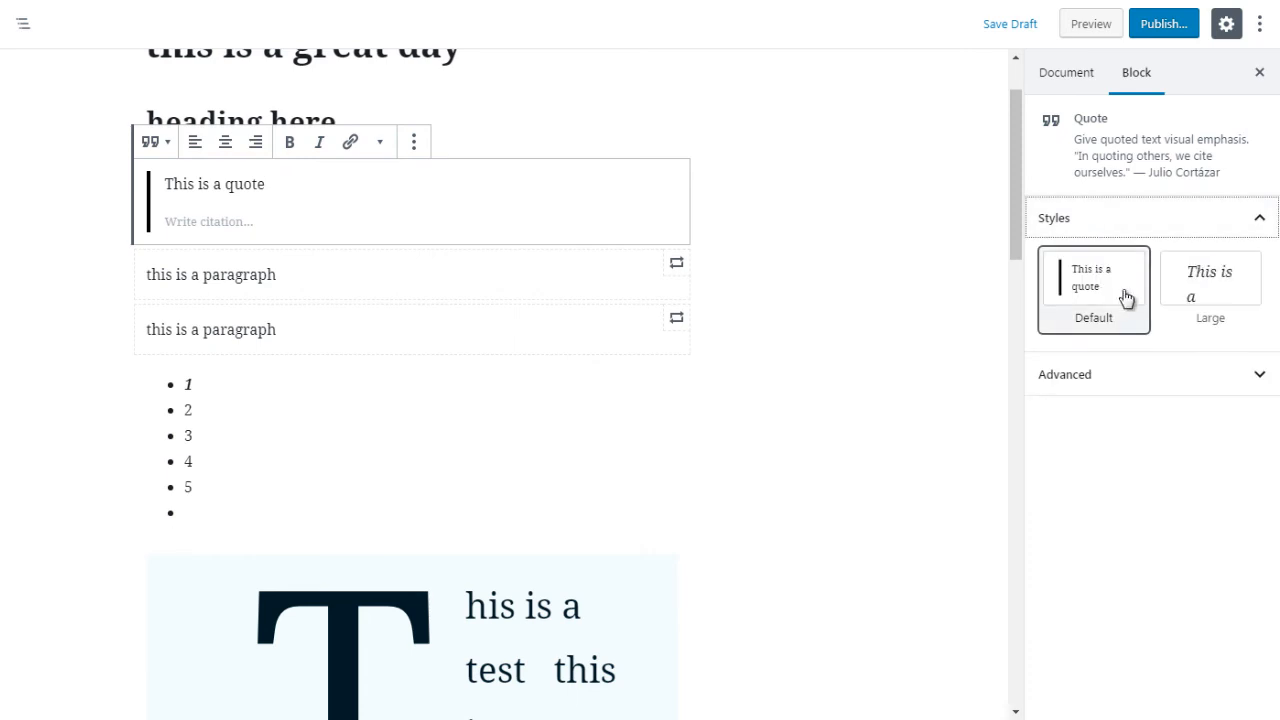
pyautogui.click(1202, 297)
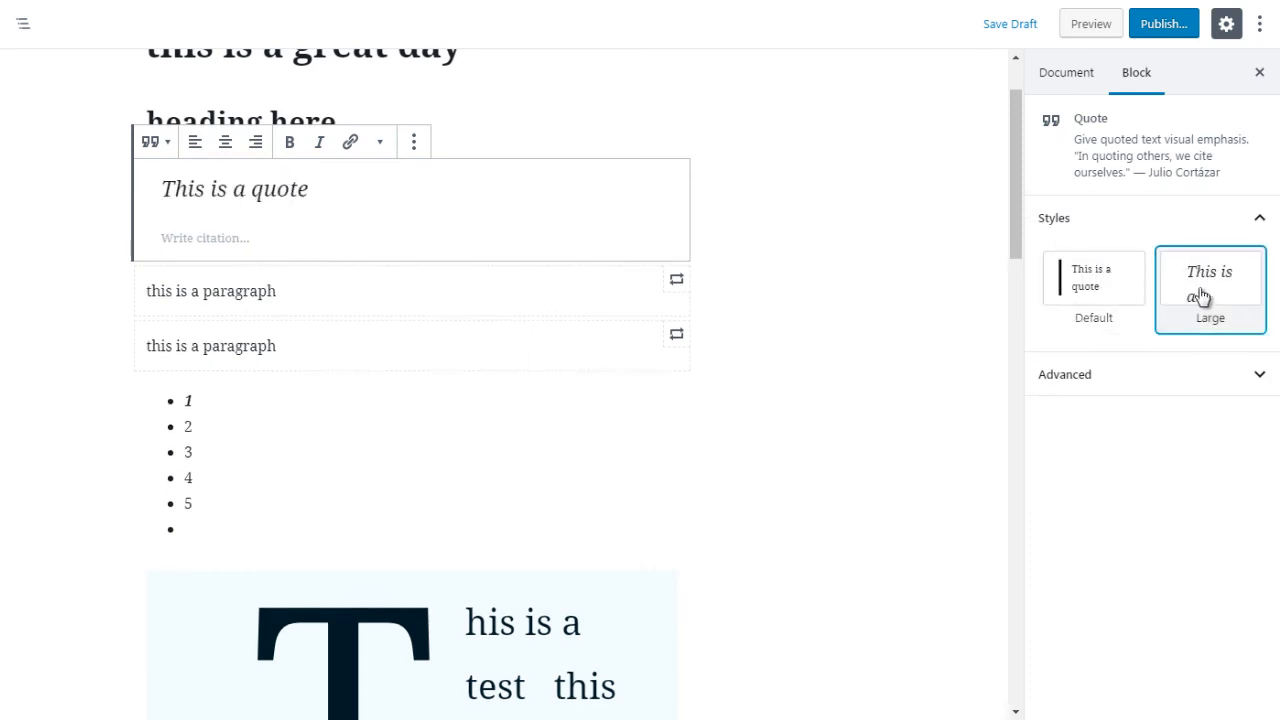
pyautogui.click(1110, 294)
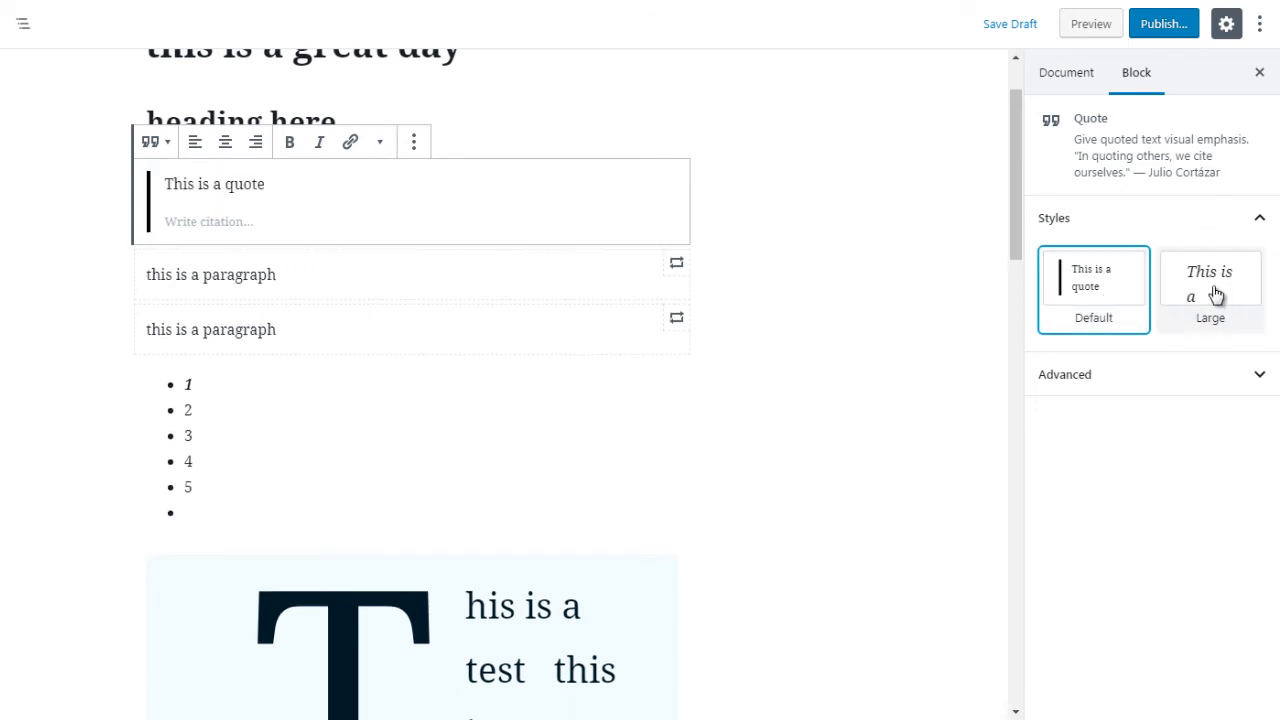
pyautogui.click(1216, 294)
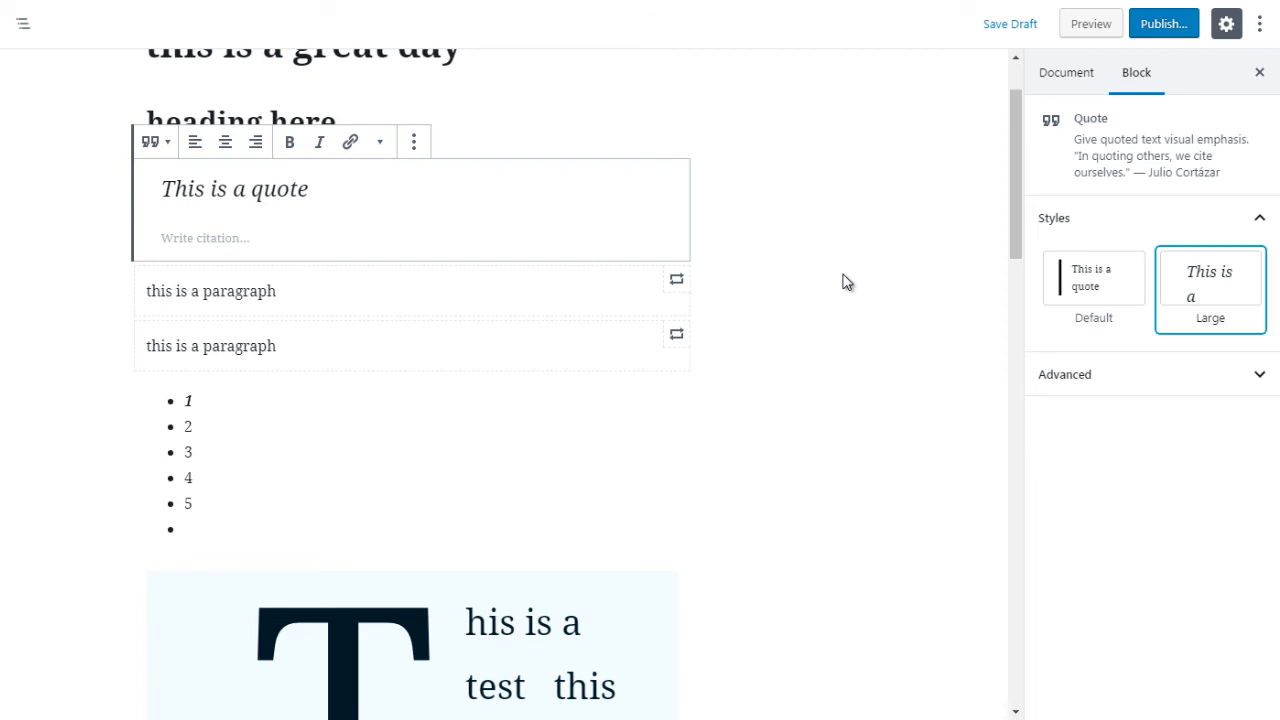
pyautogui.click(1120, 375)
pyautogui.click(1120, 375)
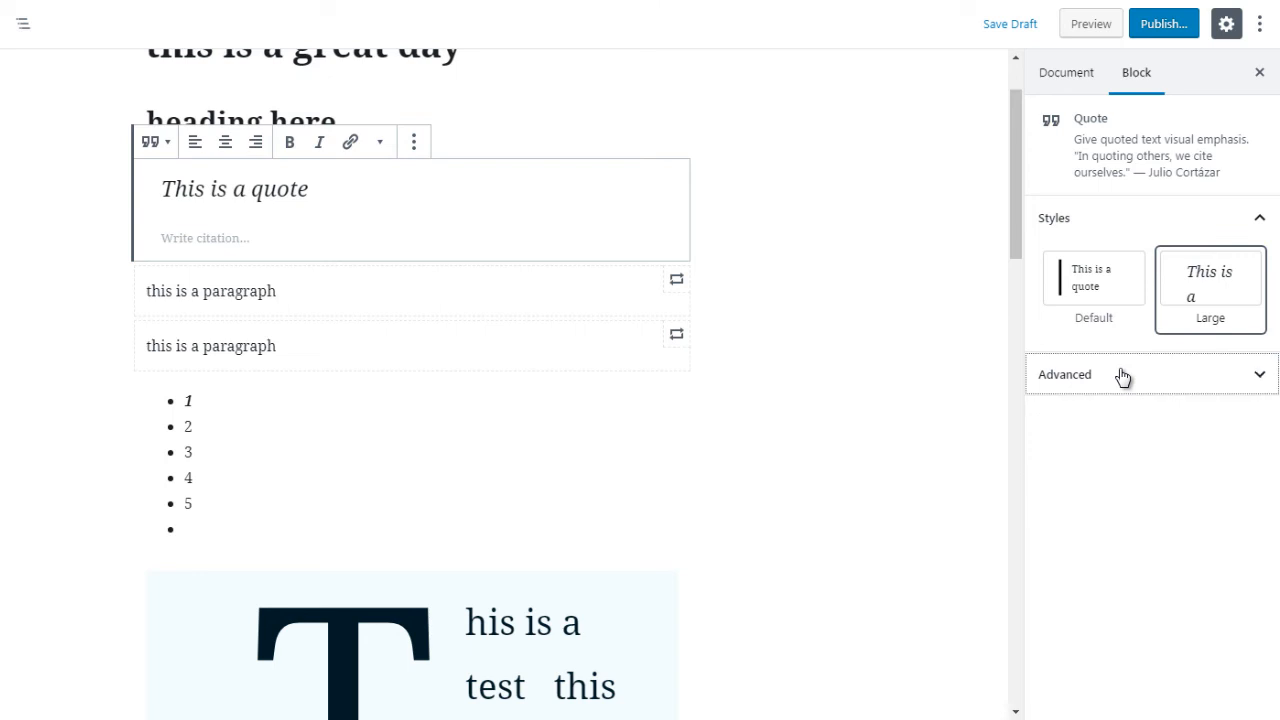
pyautogui.click(890, 385)
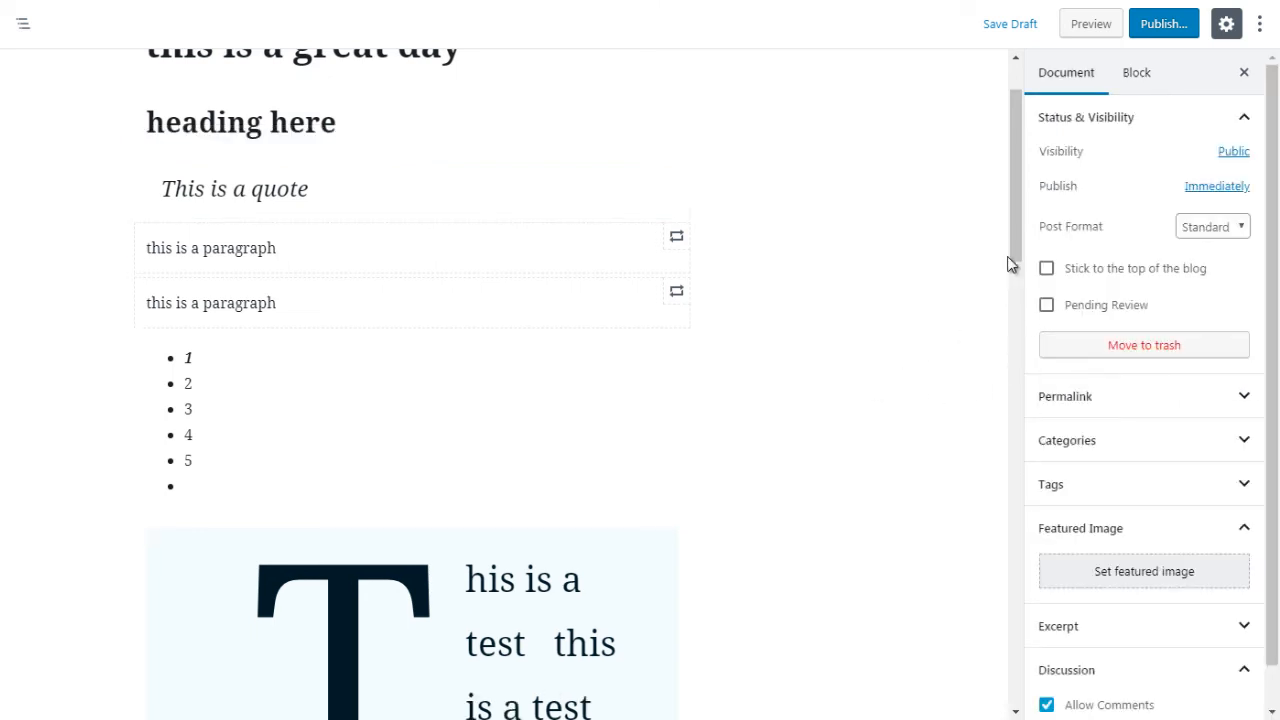
# - Insert an Audio block between the second "this is a paragraph" block and the numbered-items list, then deselect it
pyautogui.moveTo(1011, 244); pyautogui.dragTo(1012, 253)
pyautogui.click(411, 292)
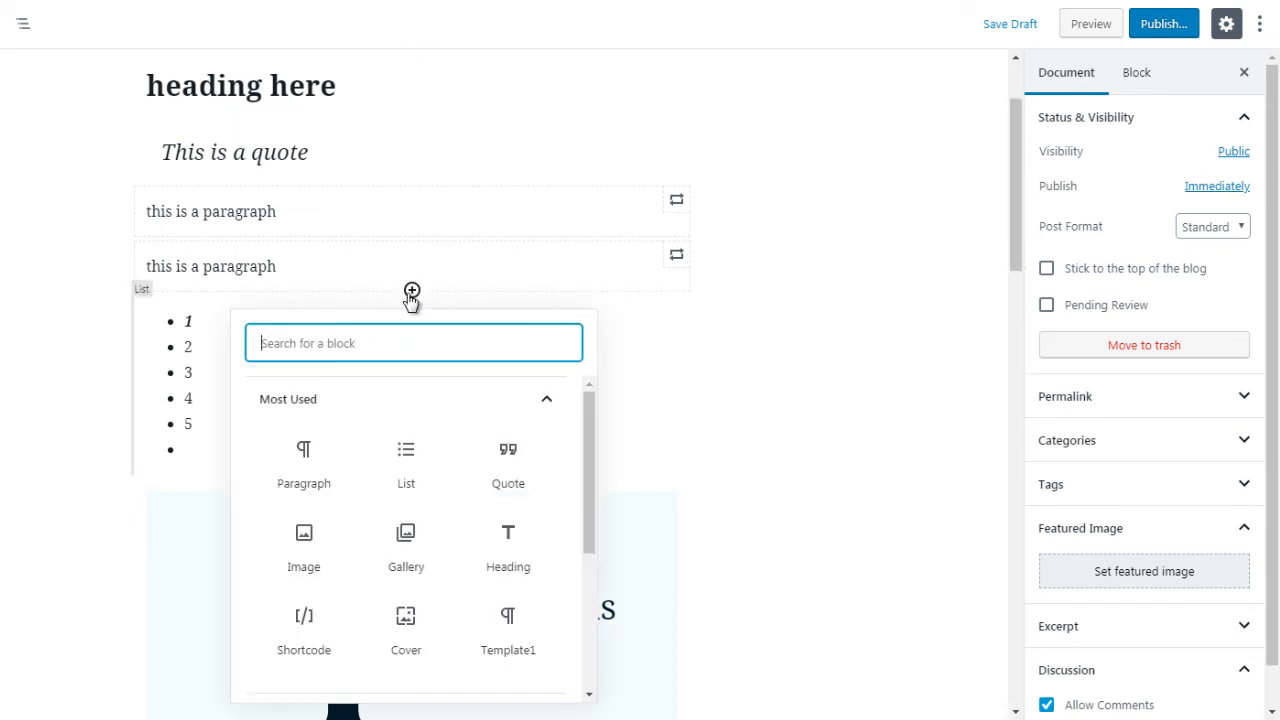
pyautogui.click(558, 404)
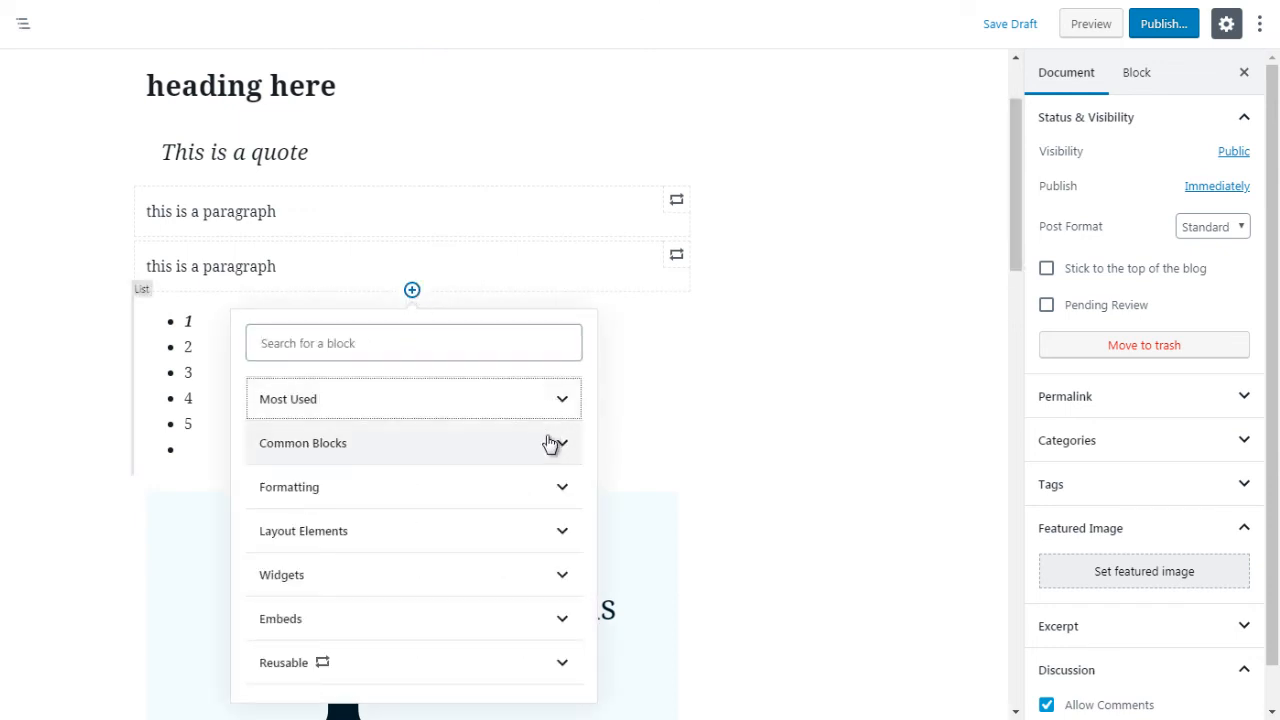
pyautogui.click(551, 440)
pyautogui.moveTo(588, 448); pyautogui.dragTo(590, 471)
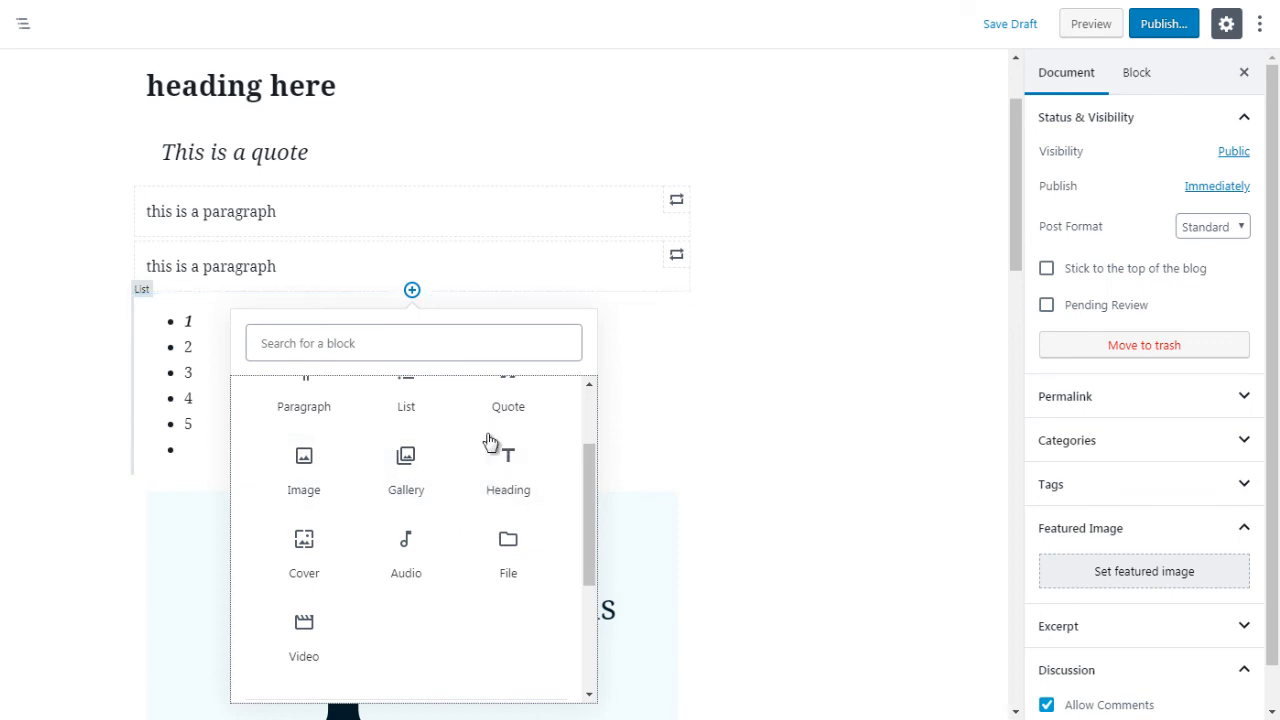
pyautogui.click(417, 563)
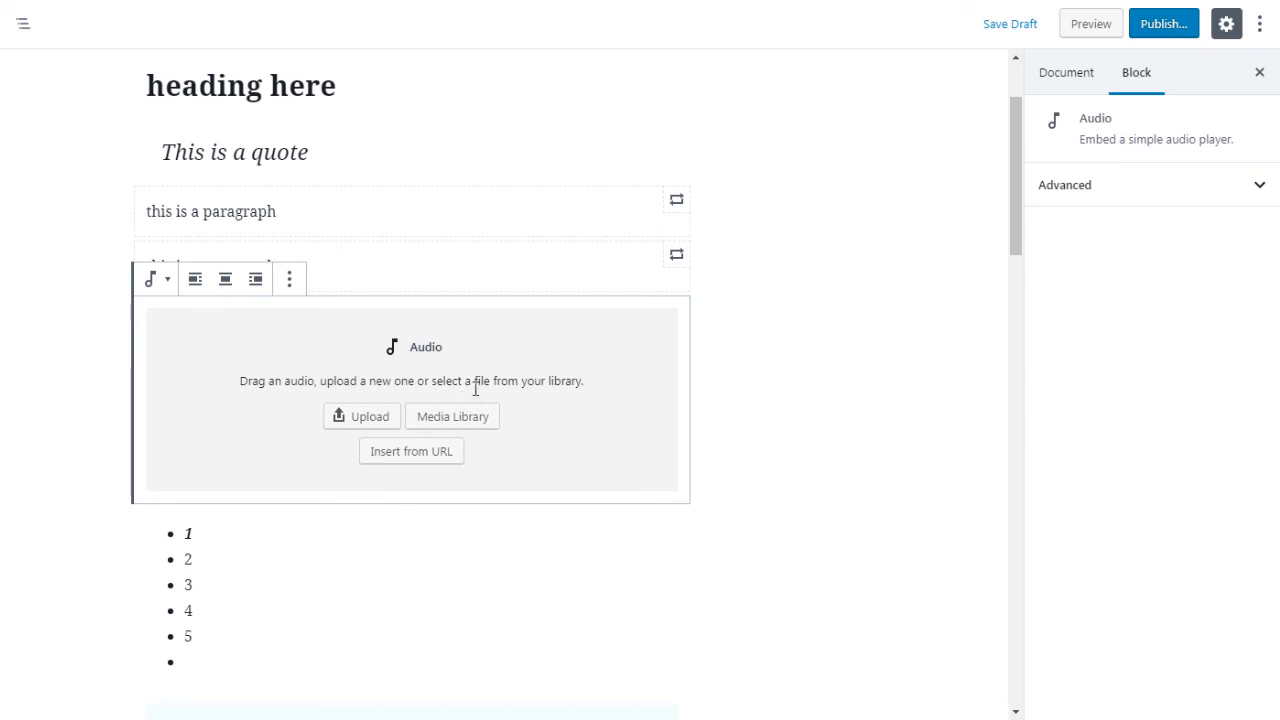
pyautogui.click(749, 371)
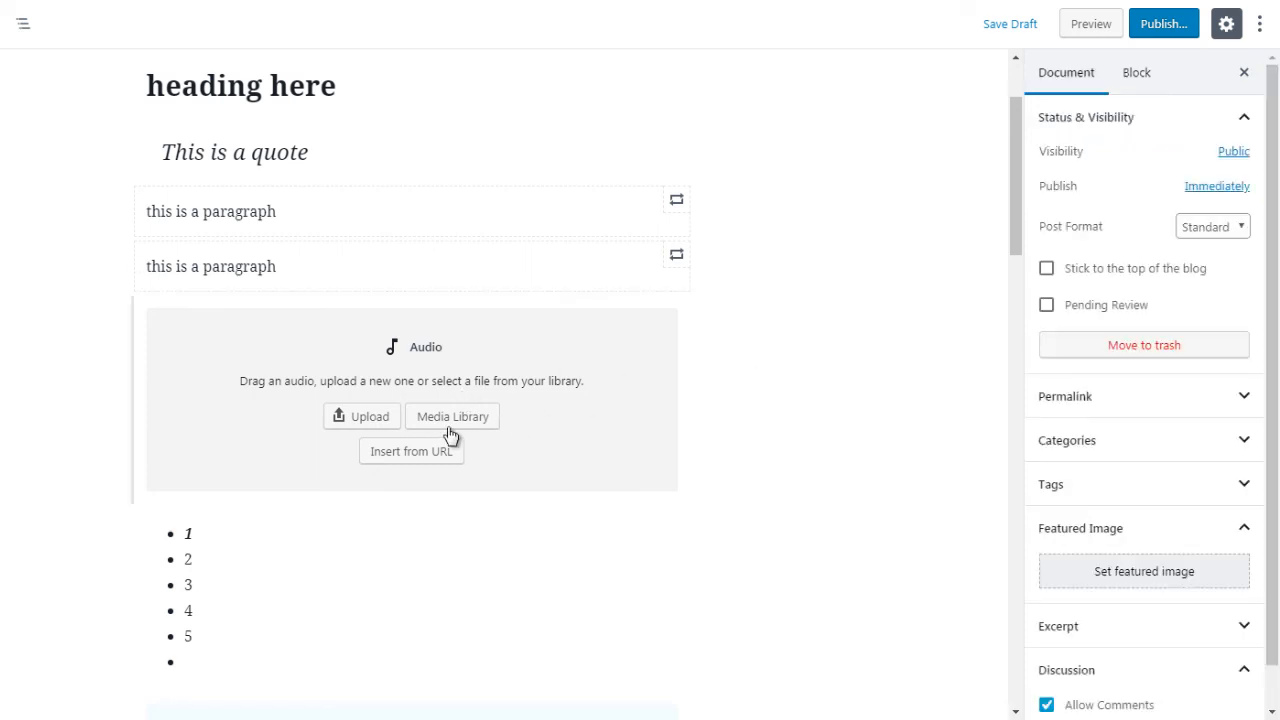
# - Insert a File block from the Common Blocks category directly below the Audio block and deselect it
pyautogui.click(412, 502)
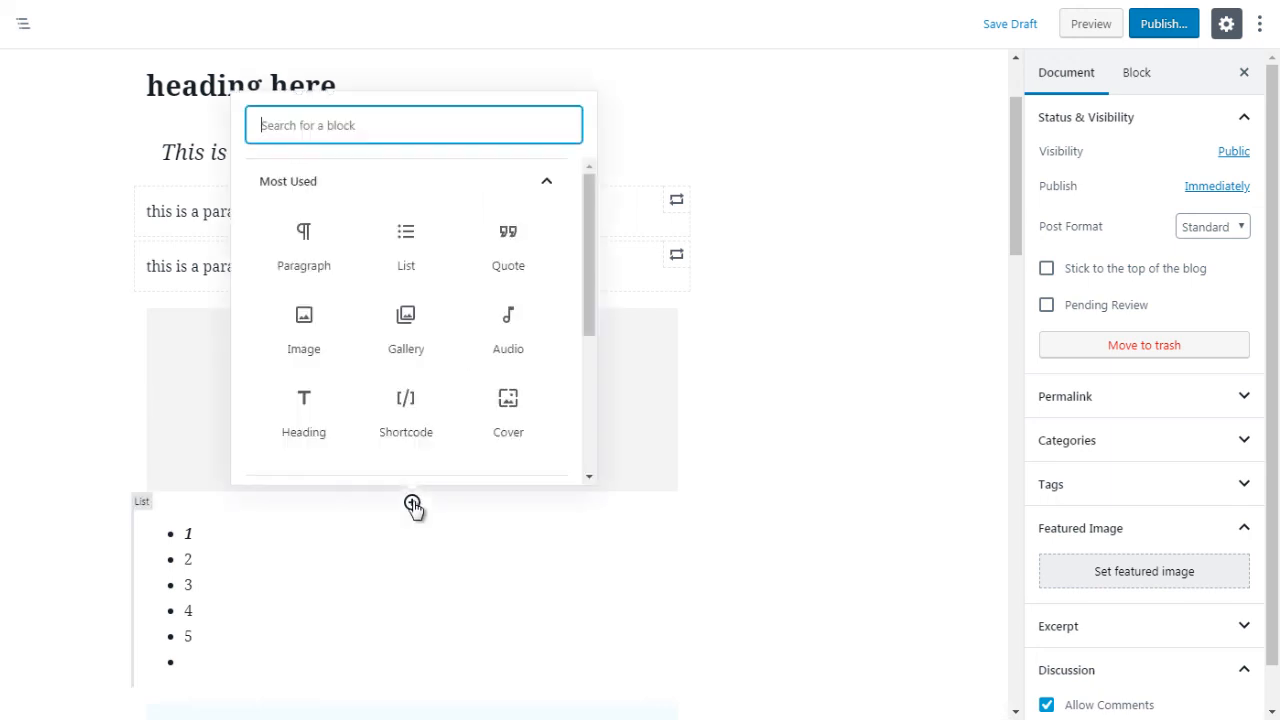
pyautogui.click(543, 182)
pyautogui.click(541, 222)
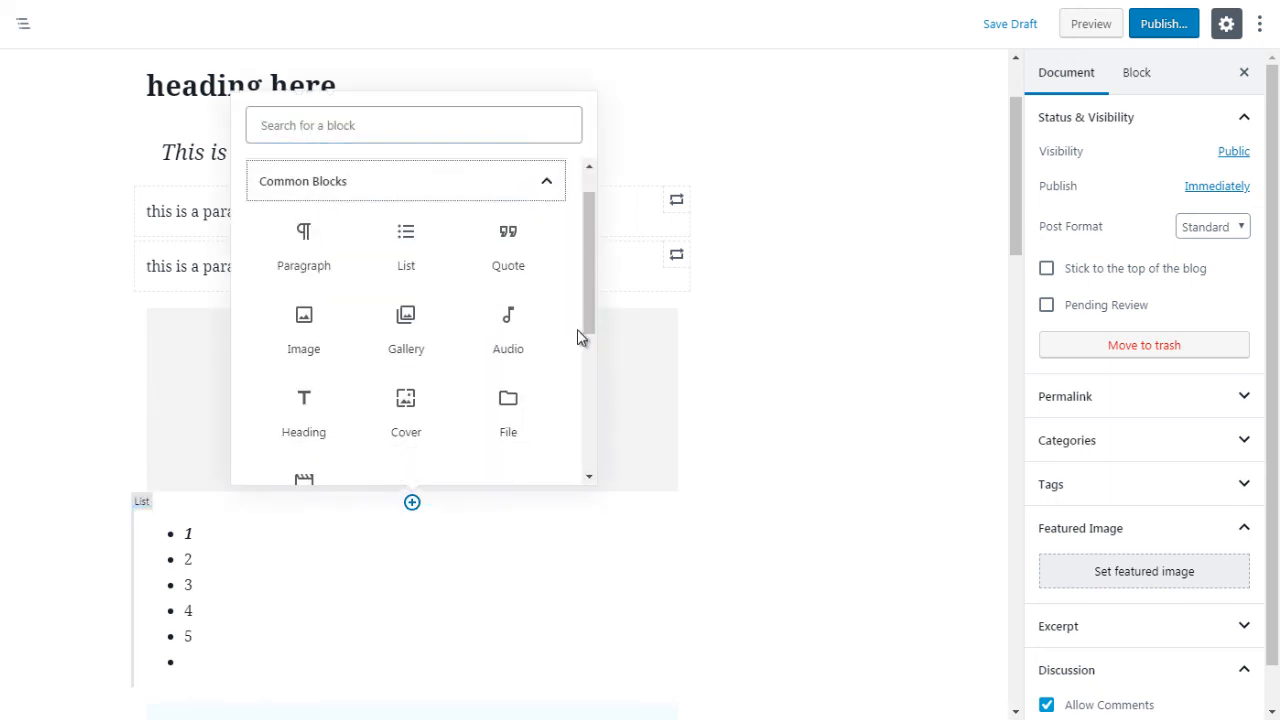
pyautogui.moveTo(589, 313); pyautogui.dragTo(587, 345)
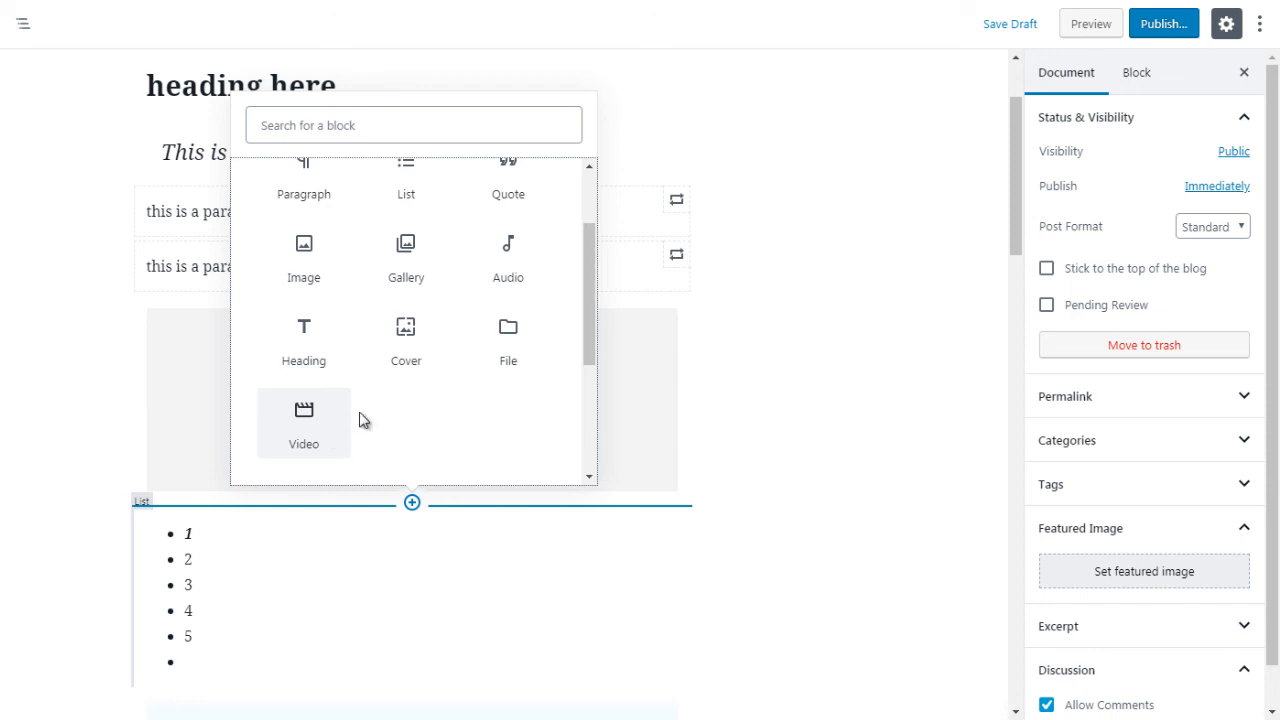
pyautogui.click(509, 350)
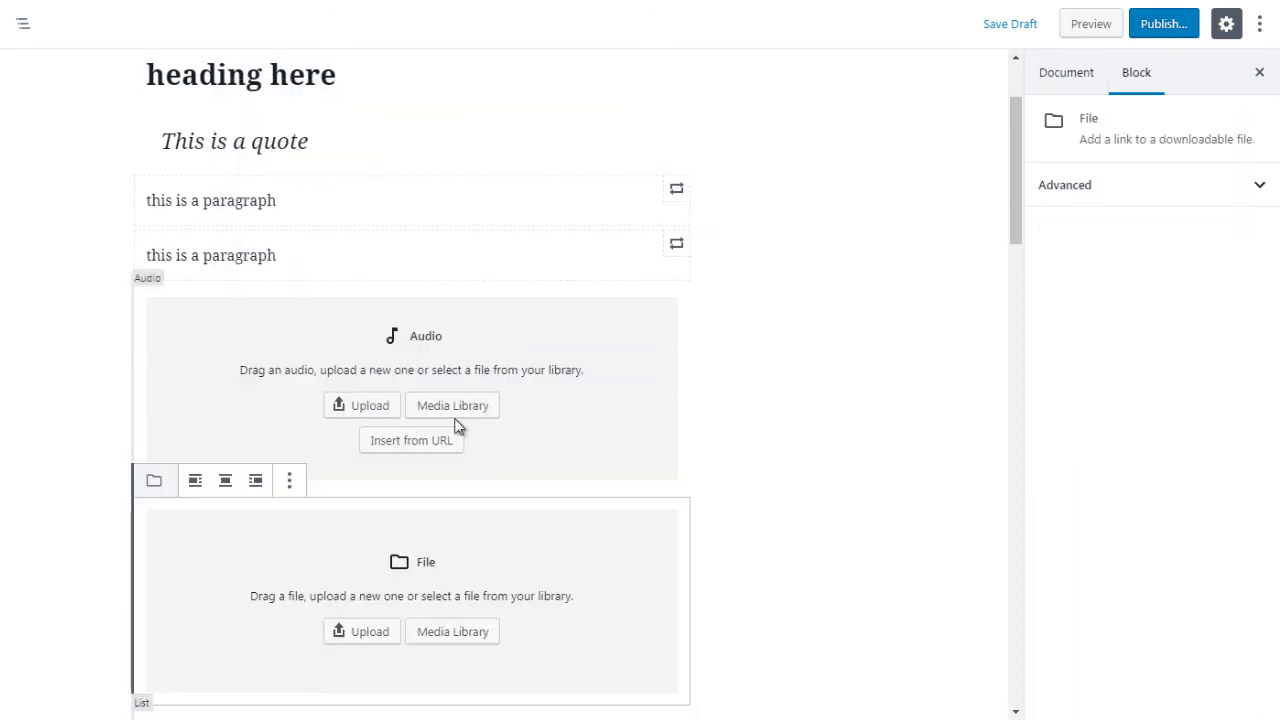
pyautogui.click(763, 475)
# - Insert a Cover block from the Common Blocks category between the Audio and File blocks and deselect it
pyautogui.click(412, 492)
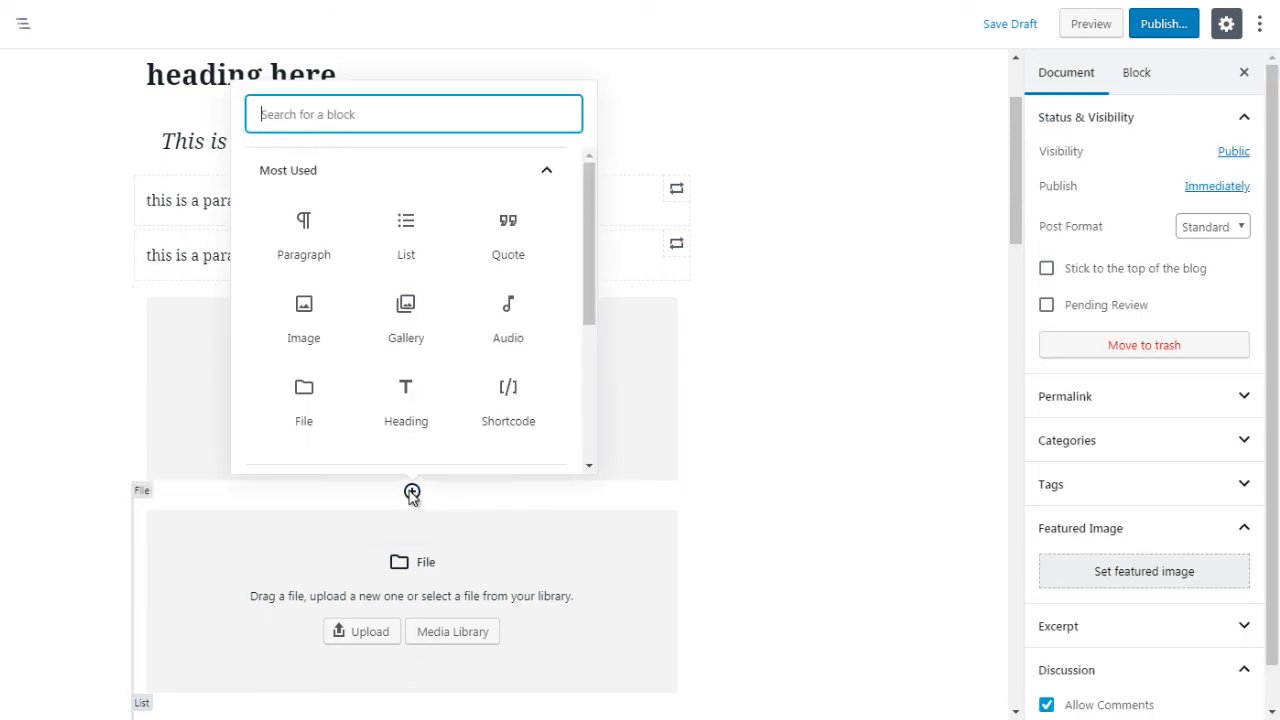
pyautogui.click(548, 172)
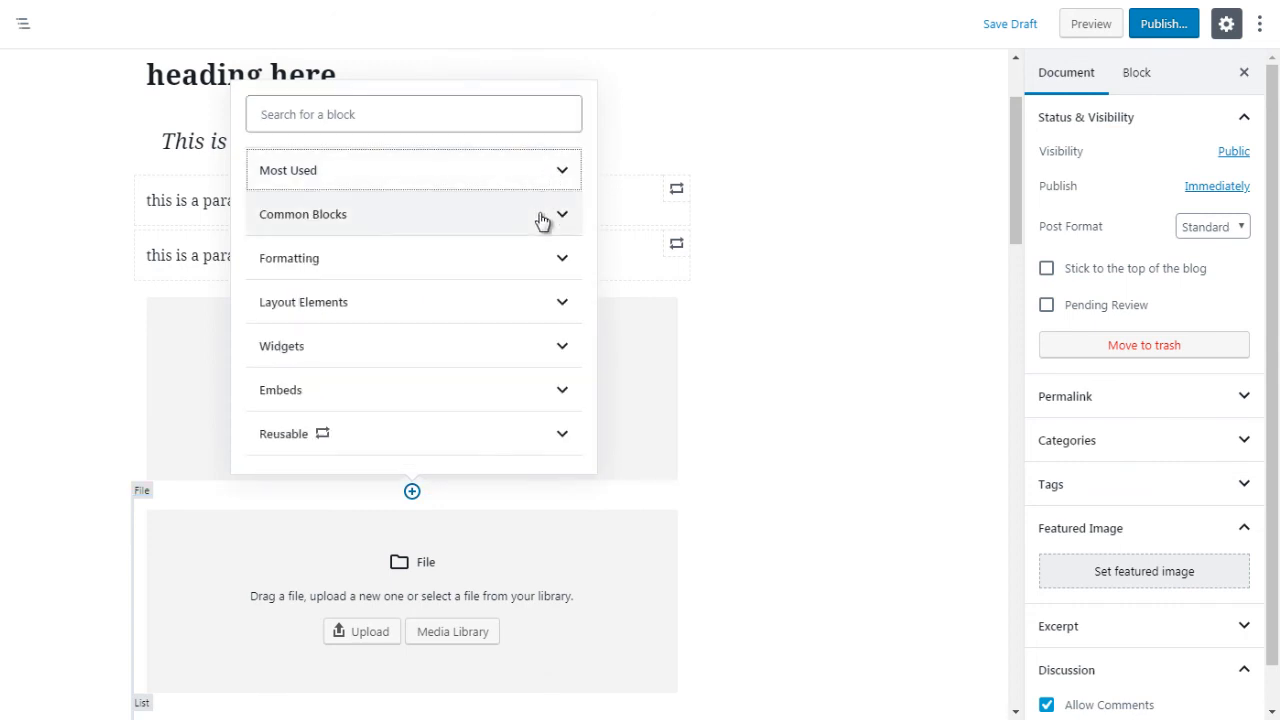
pyautogui.click(541, 218)
pyautogui.scroll(-3, 592, 355)
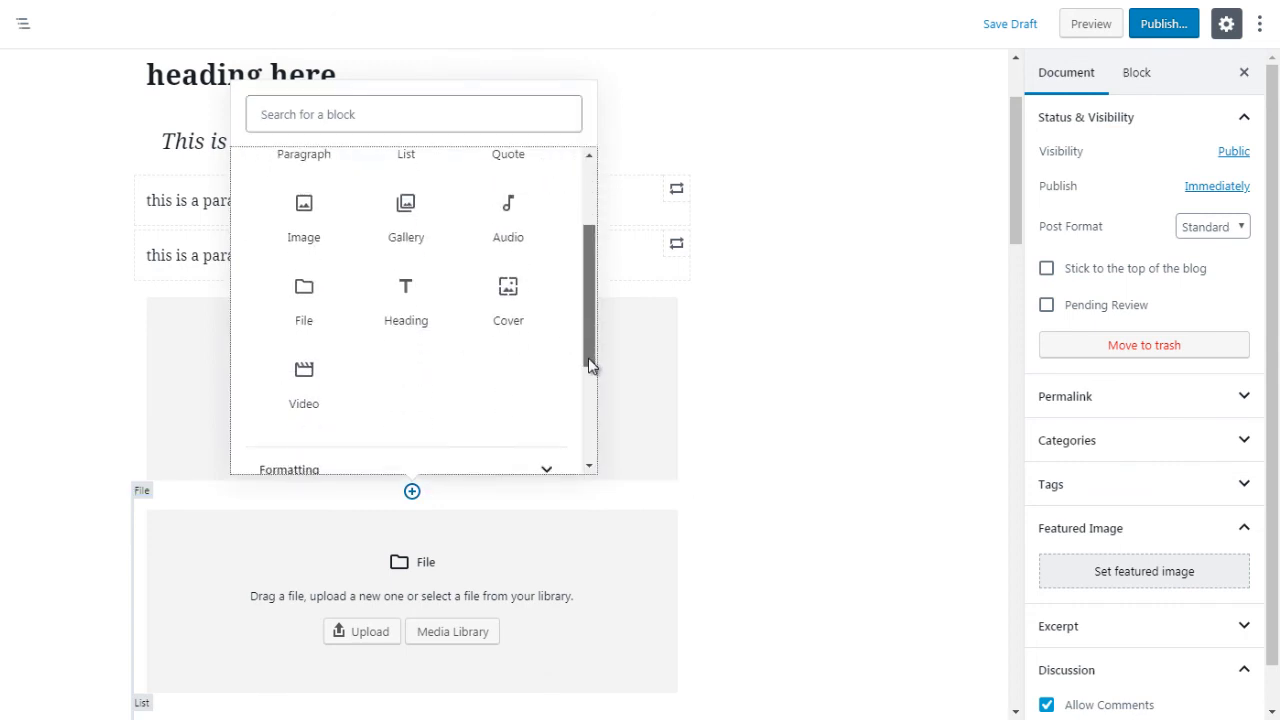
pyautogui.click(511, 289)
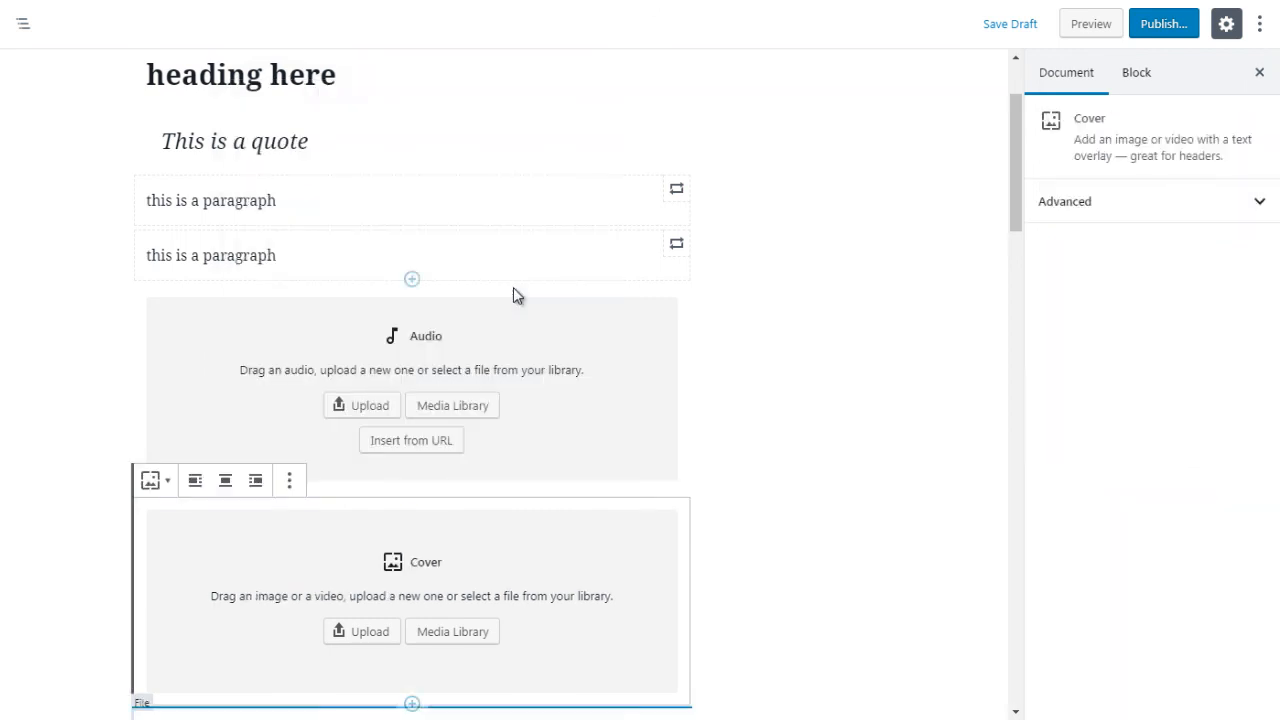
pyautogui.click(905, 290)
# - Move the Cover block up two positions so it sits between the two "this is a paragraph" blocks
pyautogui.moveTo(1011, 199)
pyautogui.mouseDown()
pyautogui.moveTo(1012, 220)
pyautogui.moveTo(1012, 203)
pyautogui.mouseUp()
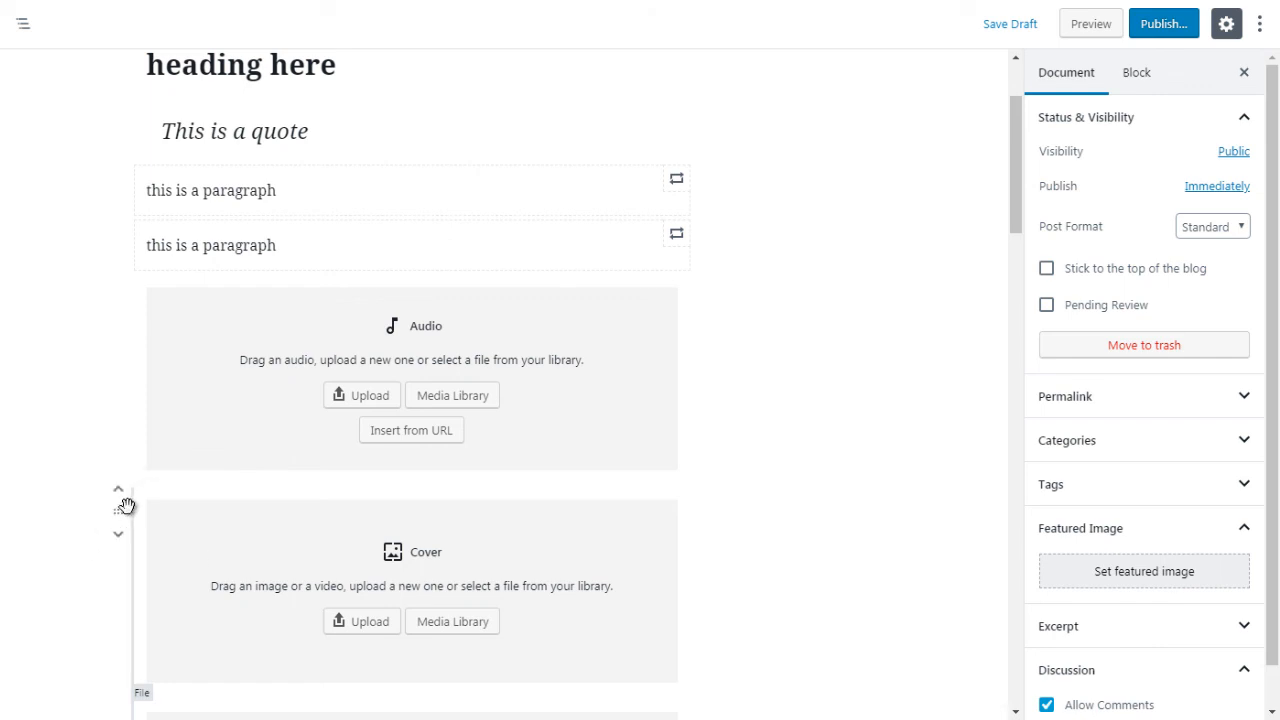
pyautogui.click(119, 498)
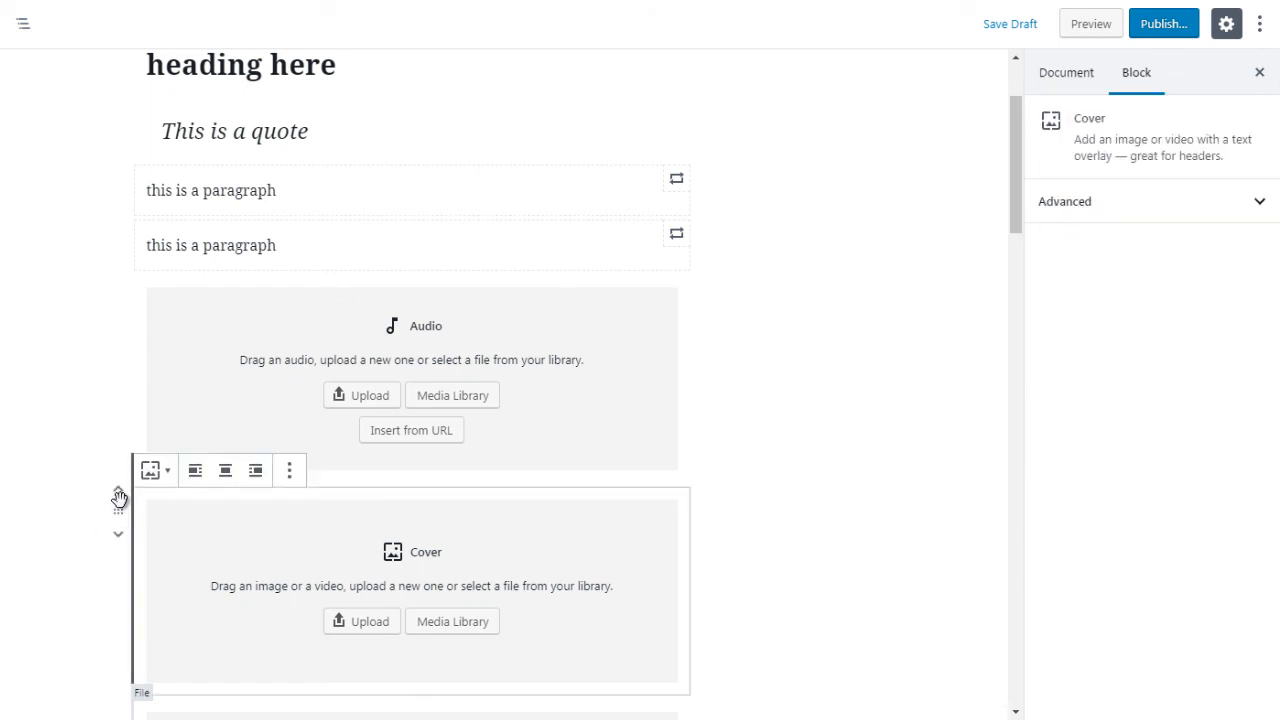
pyautogui.click(119, 496)
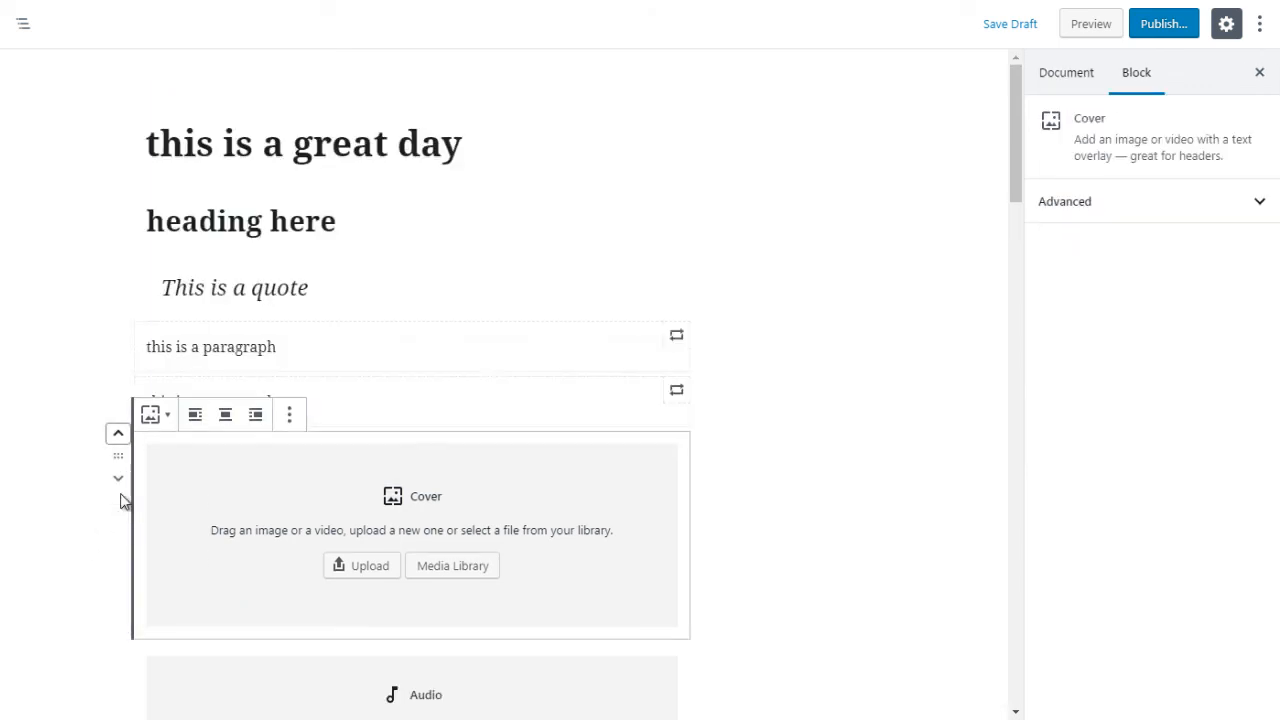
pyautogui.click(117, 437)
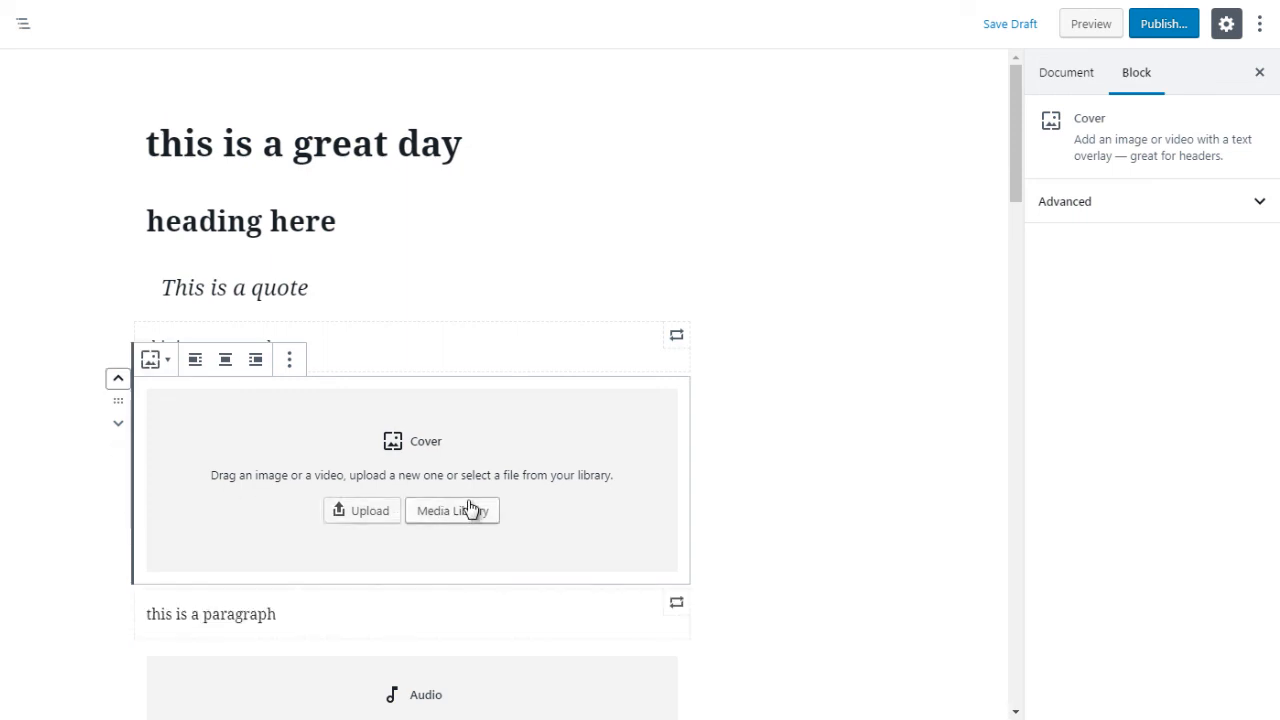